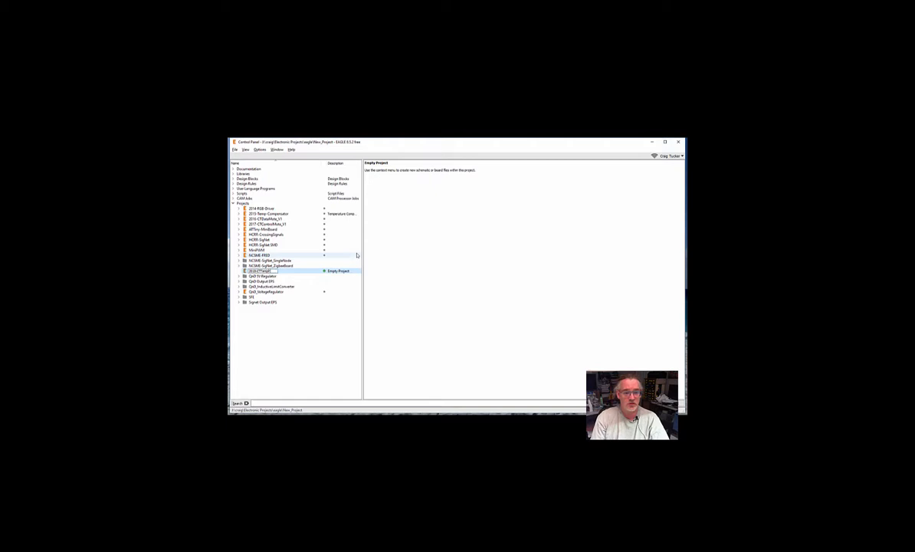
Step: Name the new project 2018-CTTempMote_V1 and create a schematic in it
{"action": "key", "text": "Return"}
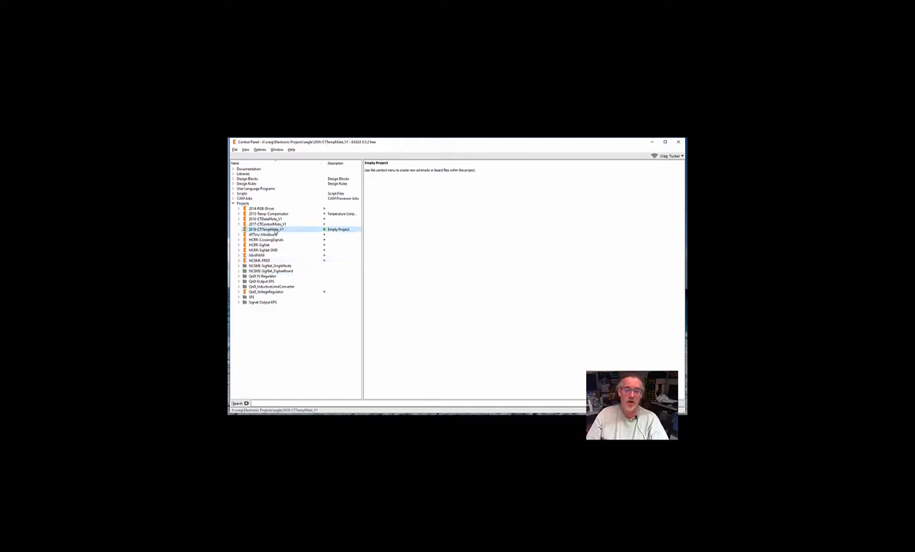
{"action": "right_click", "coordinate": [283, 230]}
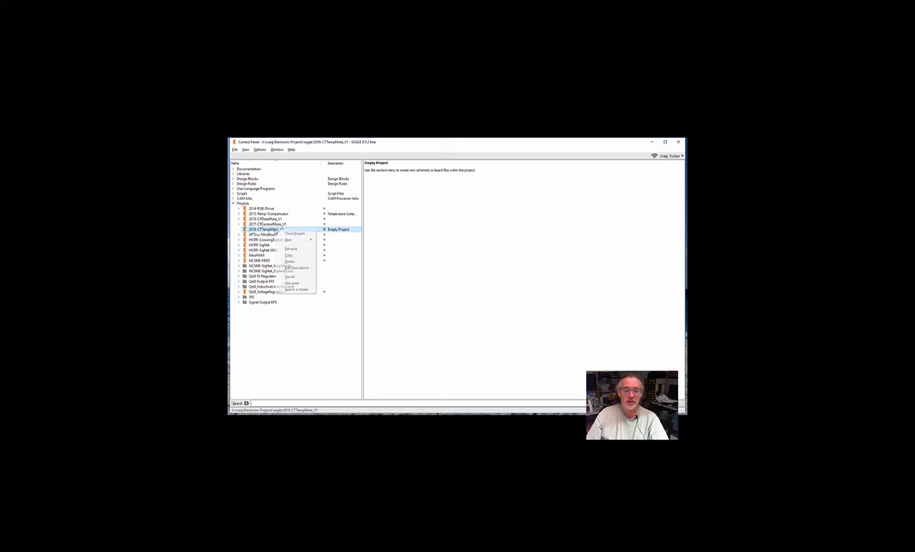
{"action": "mouse_move", "coordinate": [289, 240]}
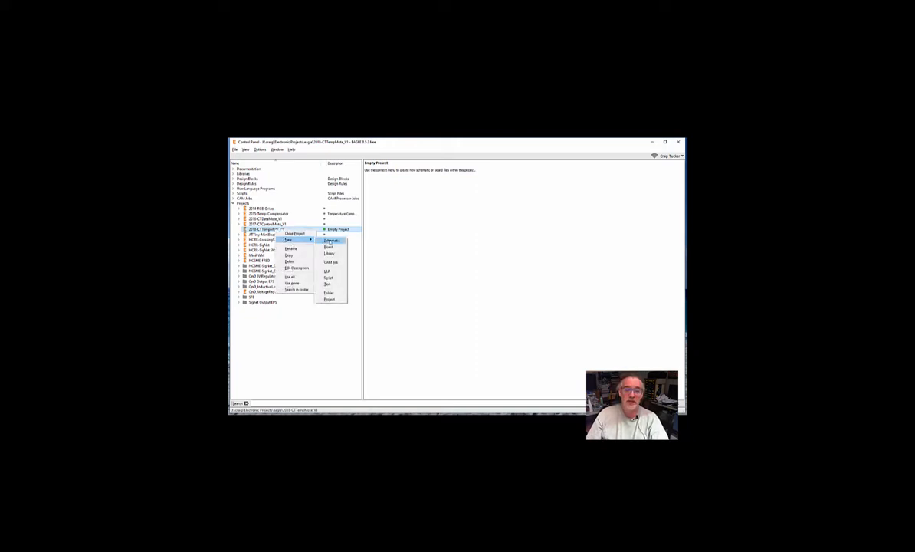
{"action": "left_click", "coordinate": [331, 241]}
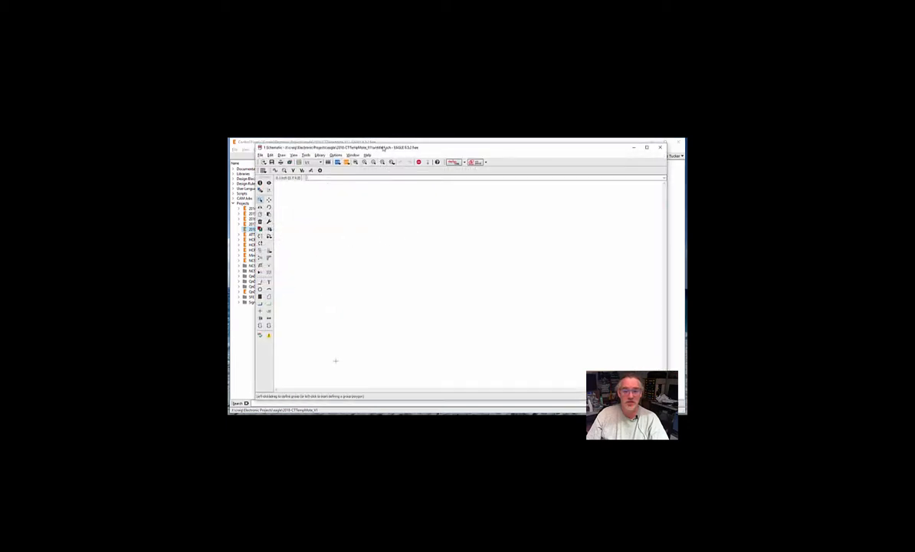
Step: Save the new schematic as CTTempMote_V1 in the project folder
{"action": "left_click_drag", "start_coordinate": [383, 148], "coordinate": [376, 148]}
{"action": "left_click", "coordinate": [254, 155]}
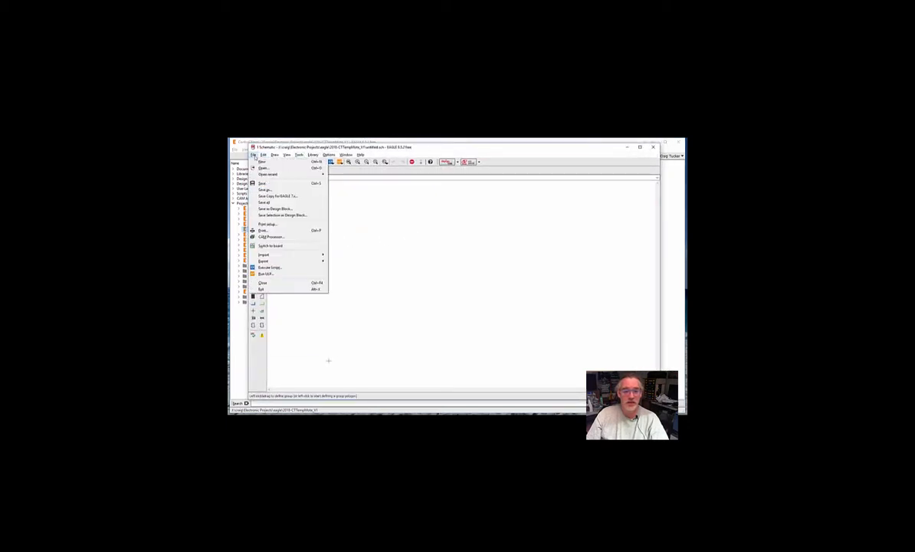
{"action": "left_click", "coordinate": [265, 189]}
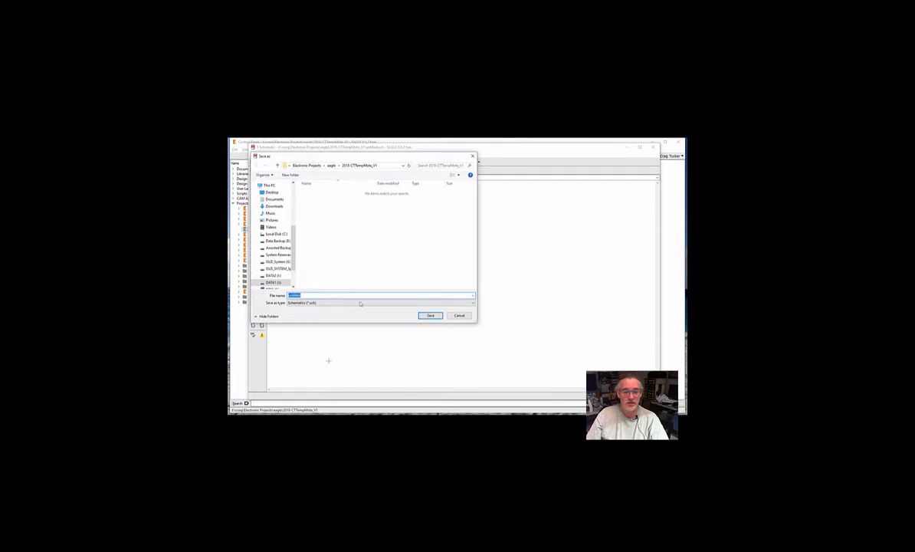
{"action": "type", "text": "2"}
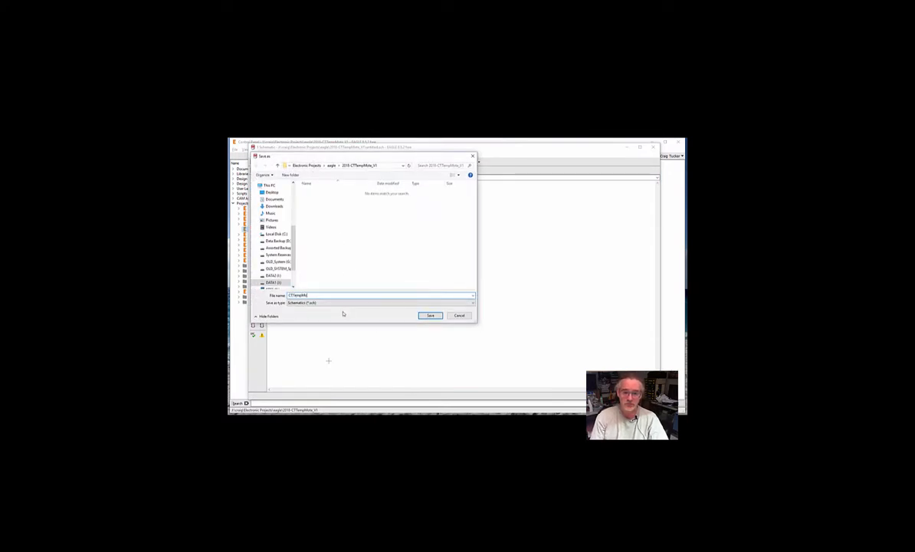
{"action": "key", "text": "Return"}
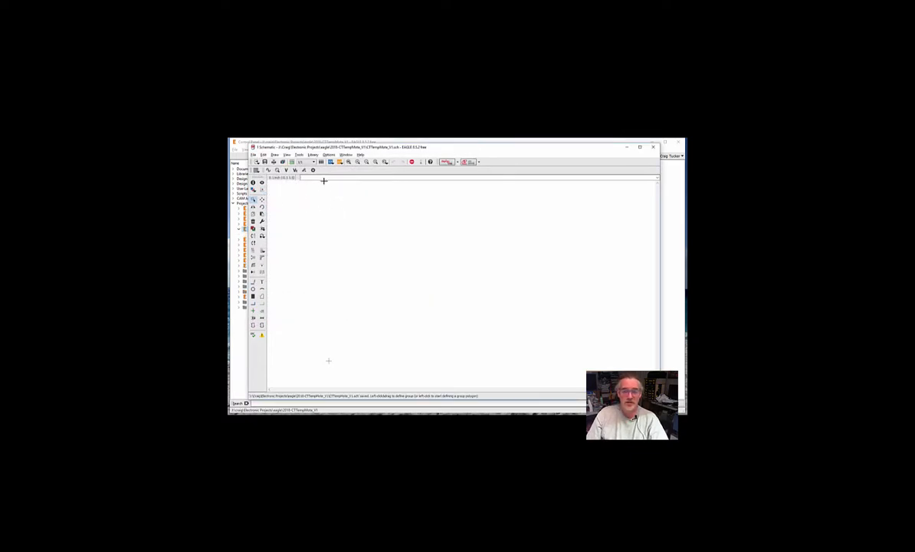
Step: Search the part libraries for ESP-12 and place the adafruit ESP-12 module in the schematic
{"action": "type", "text": "add"}
{"action": "key", "text": "Return"}
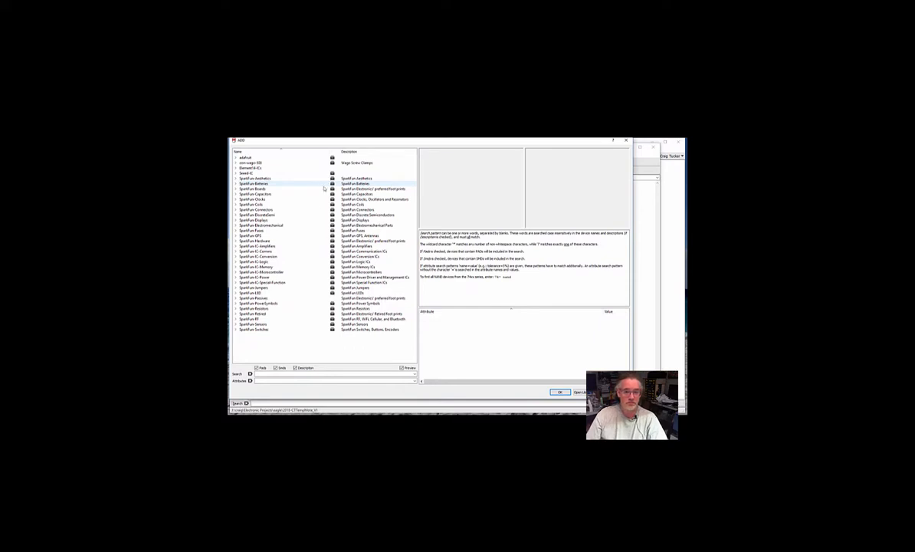
{"action": "left_click", "coordinate": [274, 374]}
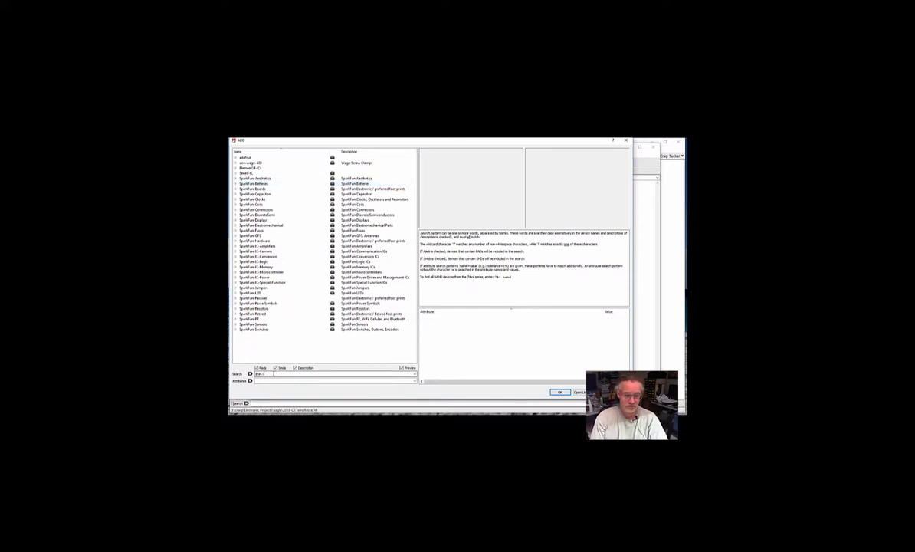
{"action": "key", "text": "Return"}
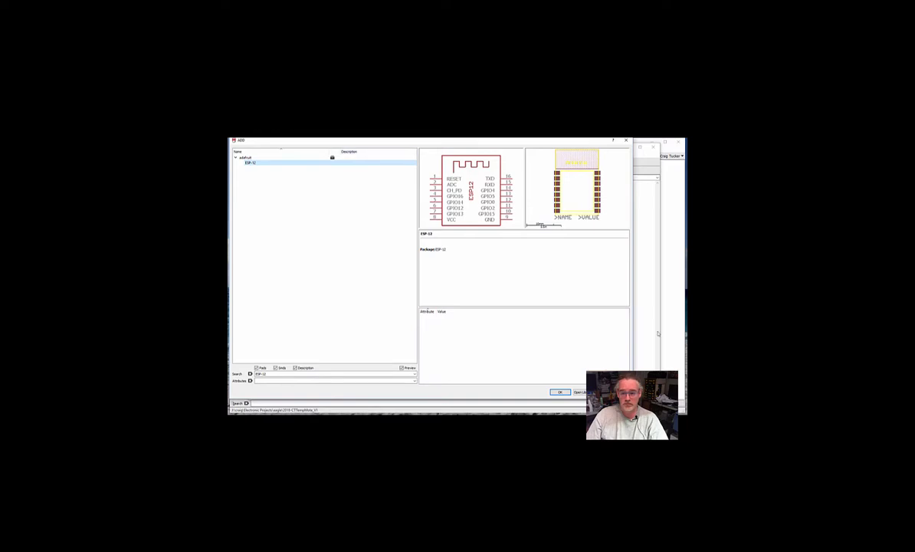
{"action": "left_click", "coordinate": [560, 392]}
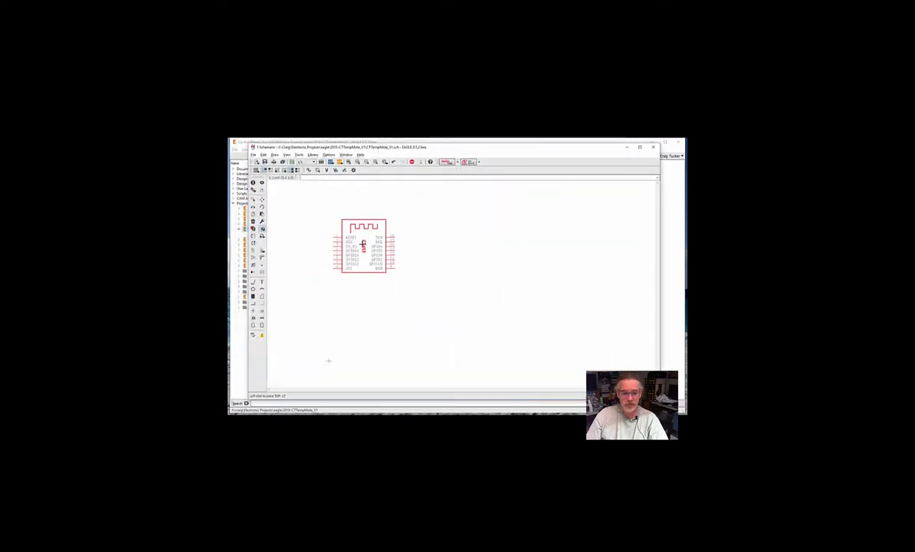
{"action": "left_click", "coordinate": [363, 246]}
{"action": "key", "text": "Escape"}
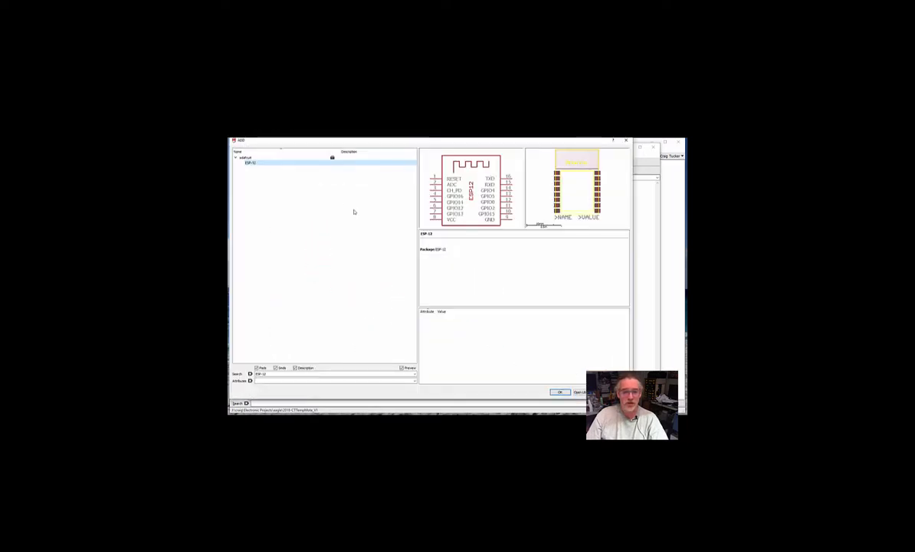
Step: Search the libraries for *header* and place a PINHD-2X4 pin header beside the upper right of the ESP-12 module
{"action": "left_click_drag", "start_coordinate": [269, 374], "coordinate": [242, 375]}
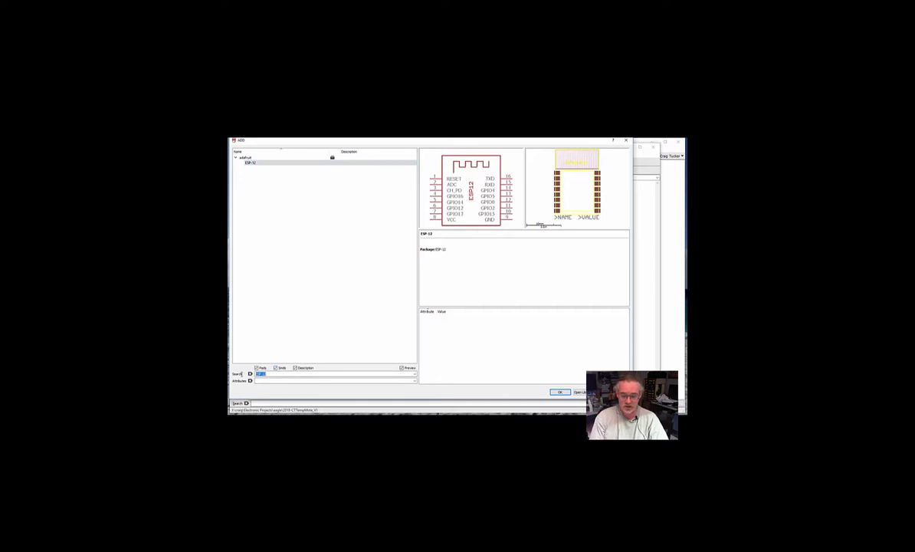
{"action": "key", "text": "Return"}
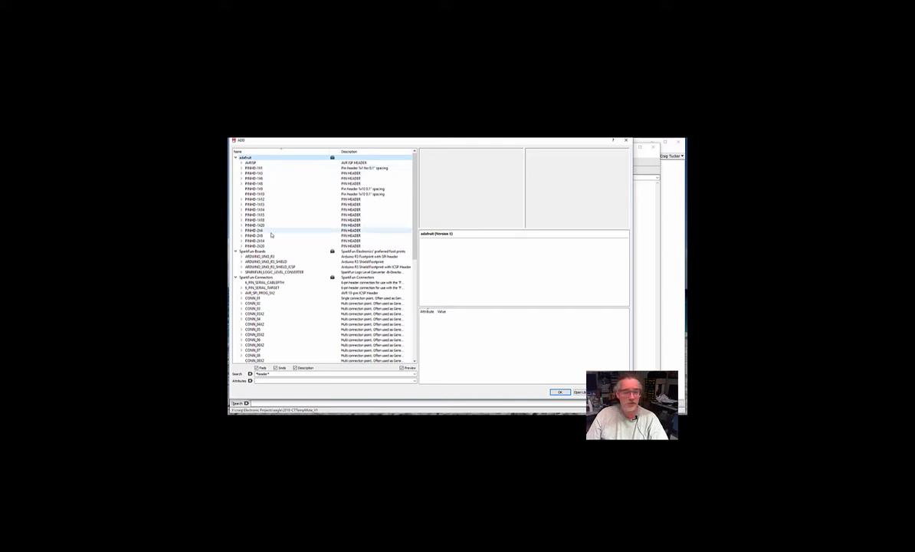
{"action": "left_click", "coordinate": [271, 233]}
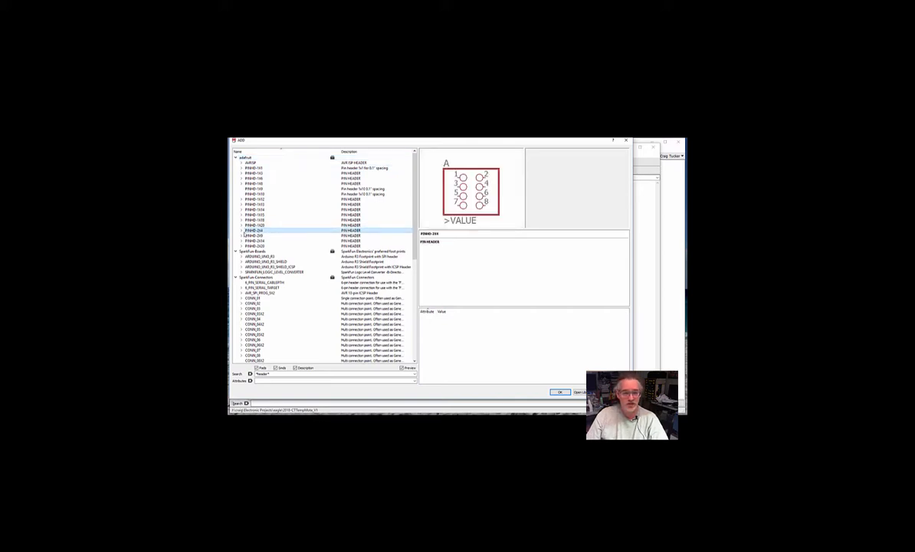
{"action": "left_click", "coordinate": [242, 230]}
{"action": "left_click", "coordinate": [259, 235]}
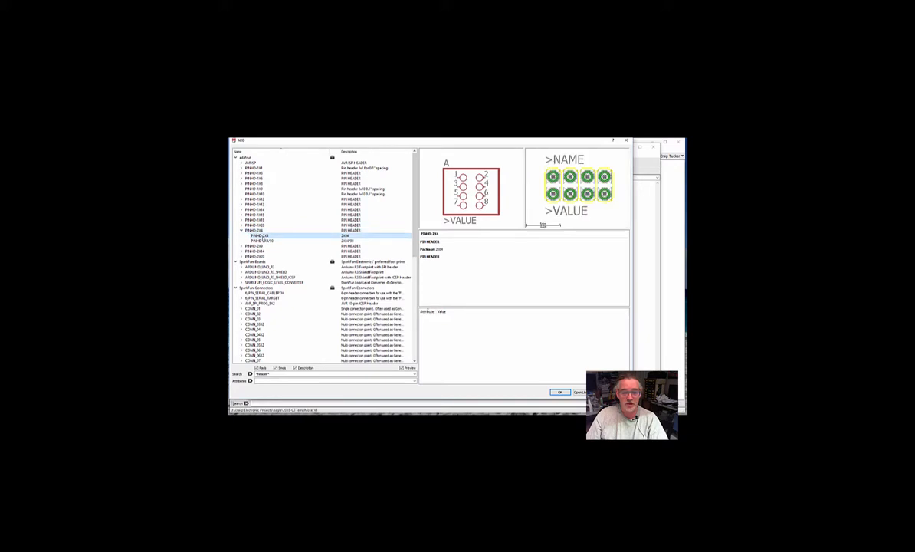
{"action": "left_click", "coordinate": [560, 392]}
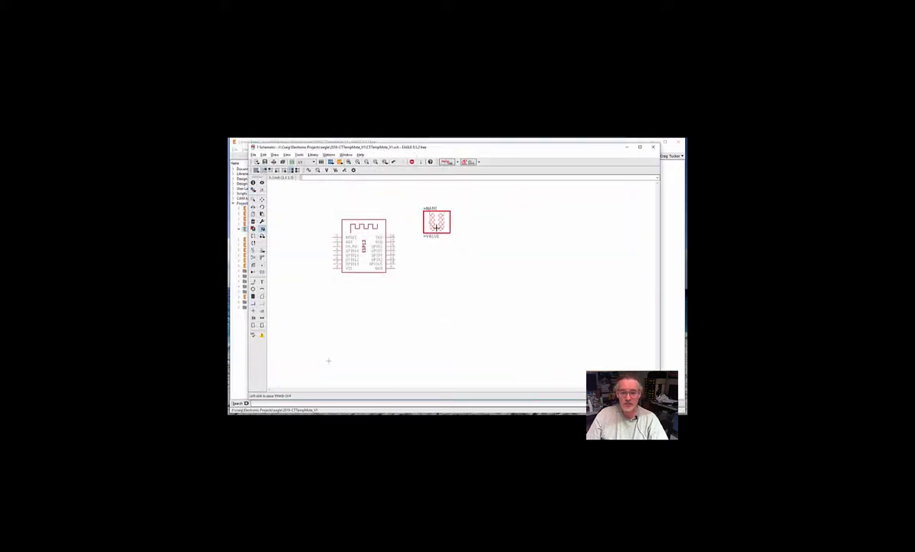
{"action": "left_click", "coordinate": [436, 222]}
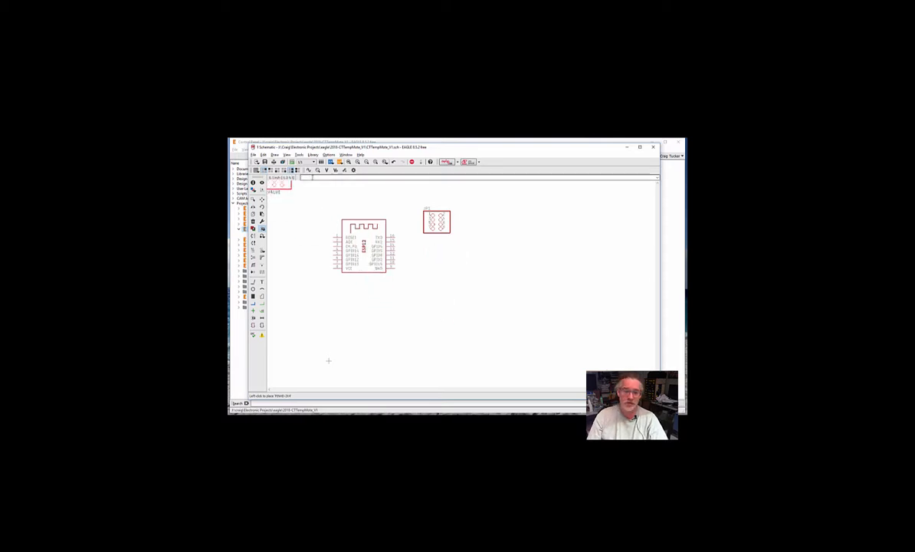
{"action": "key", "text": "Escape"}
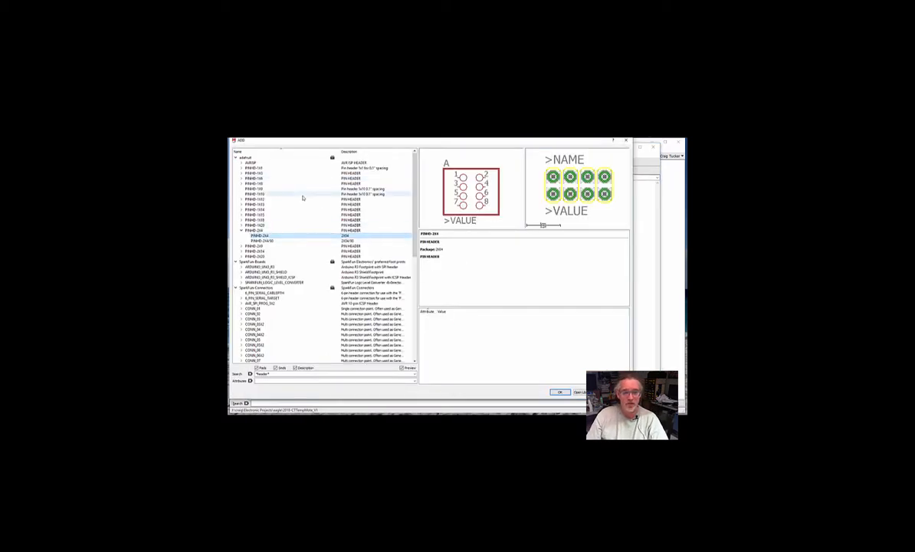
Step: Place three rotated PINHD-1X3 pin headers stacked directly below the ESP-12 module
{"action": "left_click", "coordinate": [283, 173]}
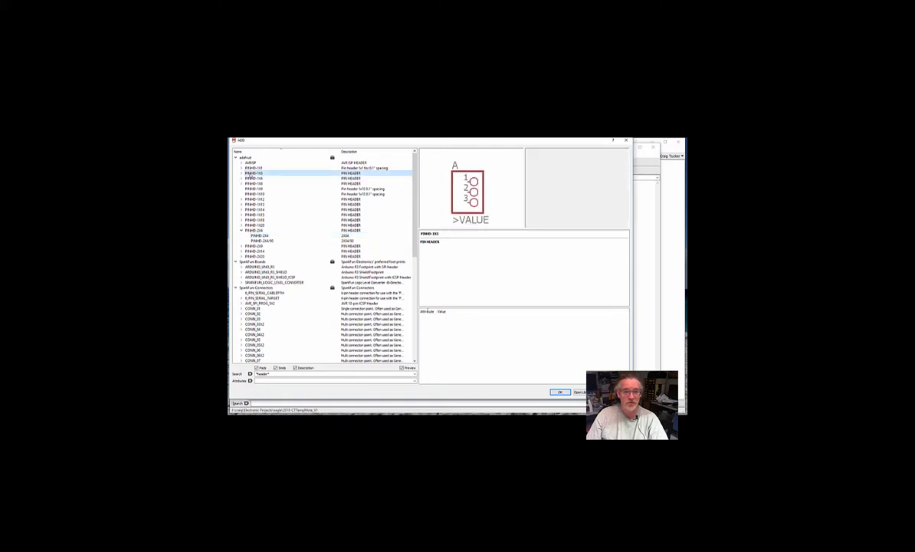
{"action": "double_click", "coordinate": [332, 173]}
{"action": "left_click", "coordinate": [333, 178]}
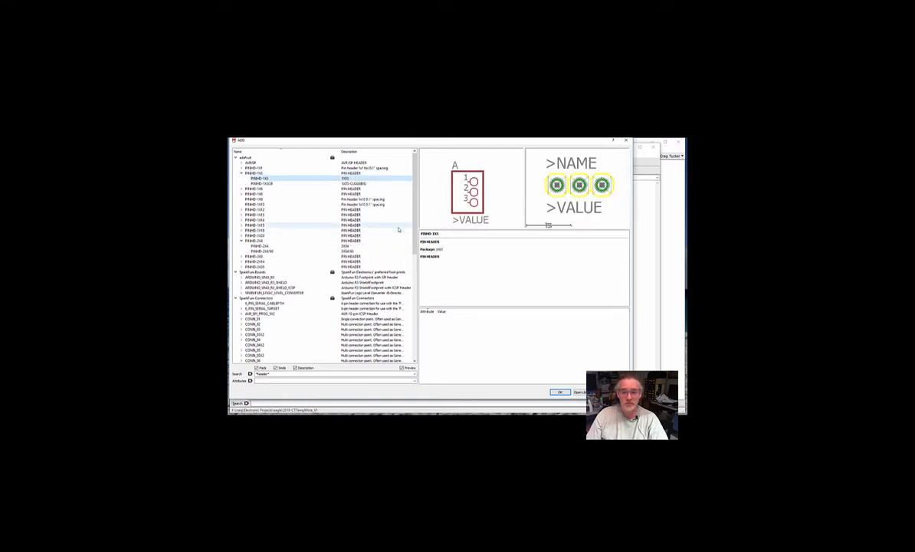
{"action": "left_click", "coordinate": [361, 183]}
{"action": "left_click", "coordinate": [339, 178]}
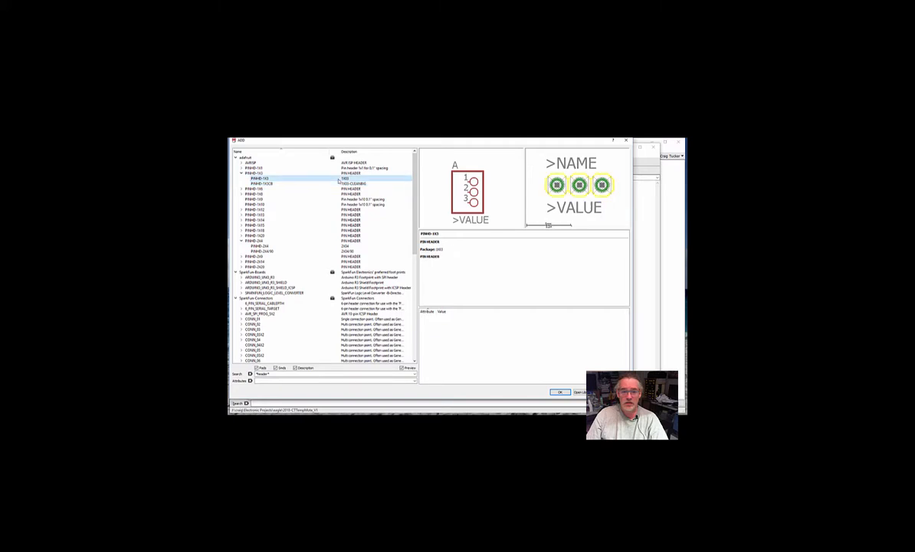
{"action": "left_click", "coordinate": [559, 392]}
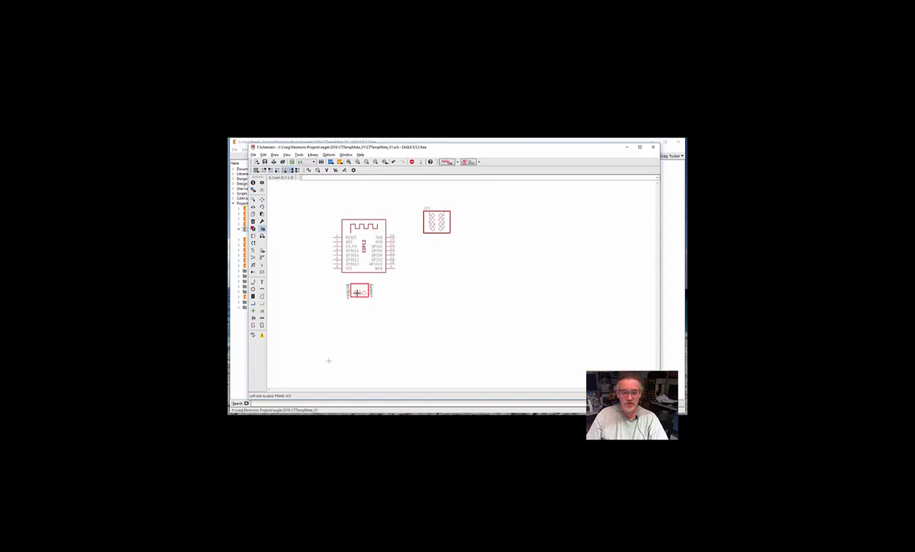
{"action": "right_click", "coordinate": [355, 300]}
{"action": "left_click", "coordinate": [355, 317]}
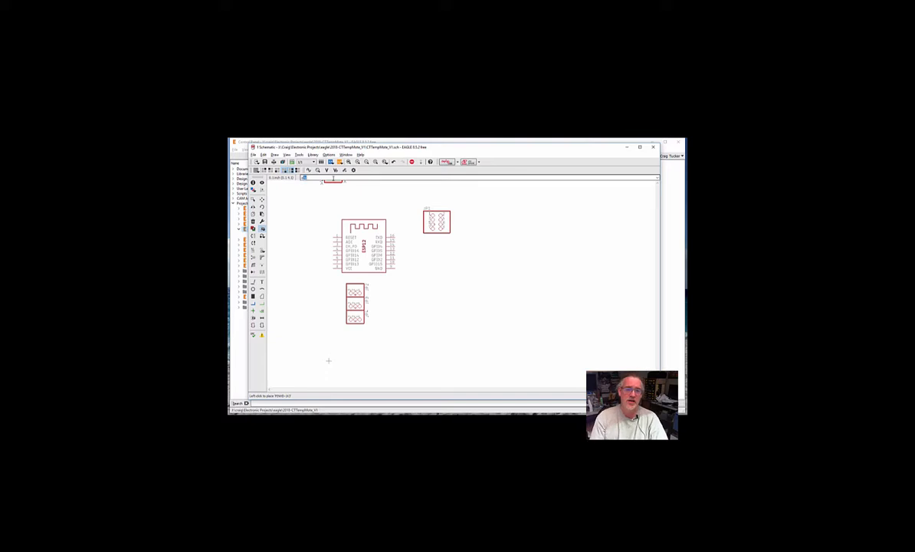
{"action": "key", "text": "Escape"}
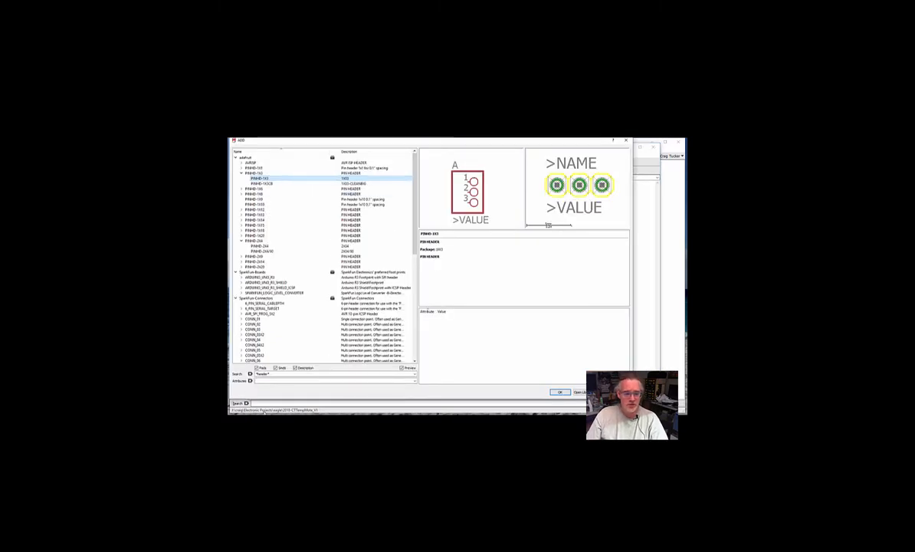
Step: Search the libraries for a 1117 regulator and place the PMIC-CJT1117-3.3(SOT223) below the 2x4 pin header
{"action": "double_click", "coordinate": [263, 373]}
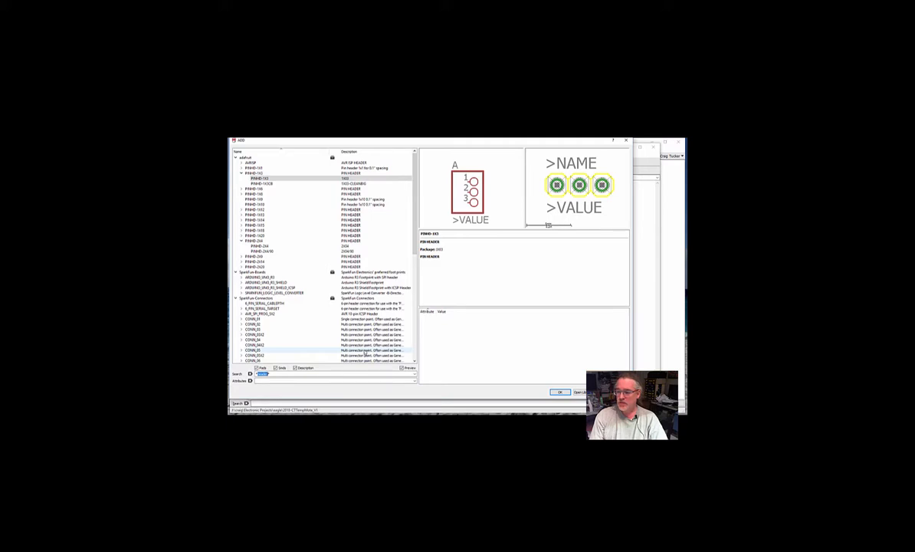
{"action": "type", "text": "*117*"}
{"action": "key", "text": "Return"}
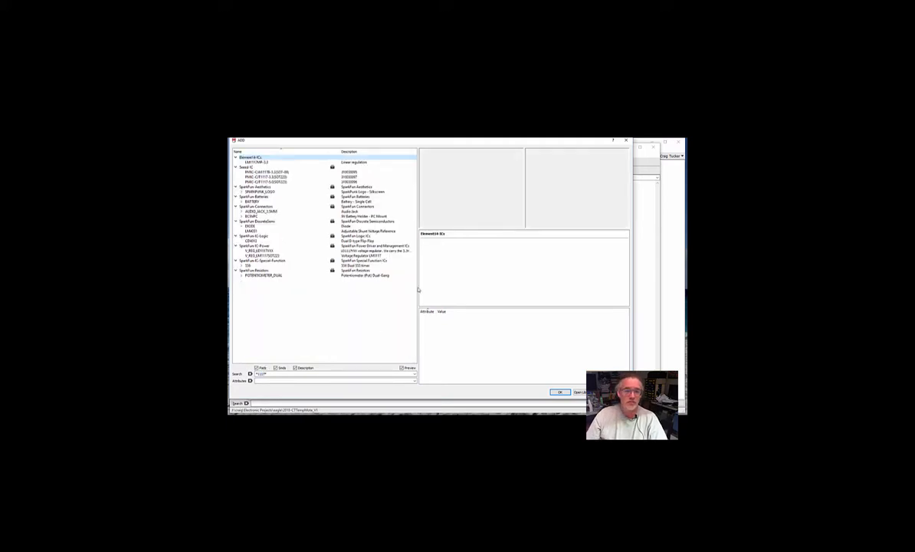
{"action": "left_click", "coordinate": [260, 177]}
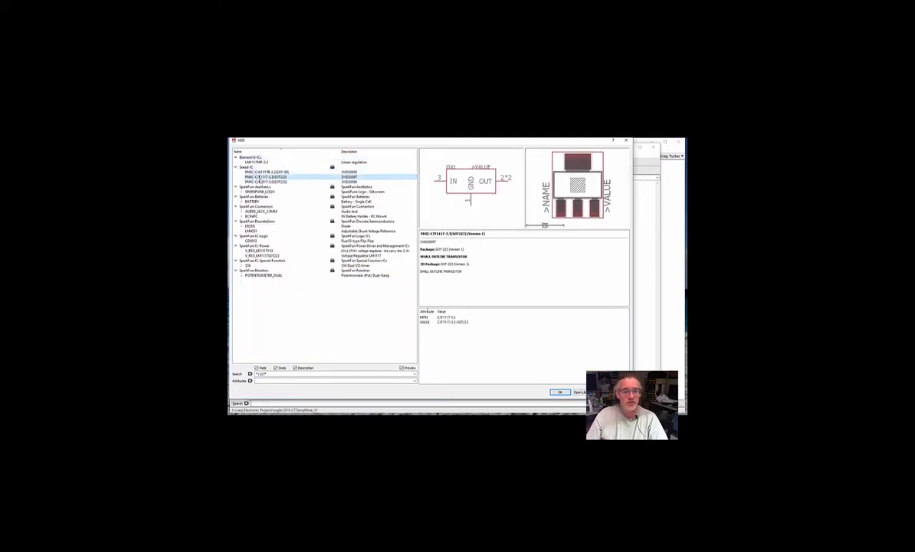
{"action": "left_click", "coordinate": [257, 162]}
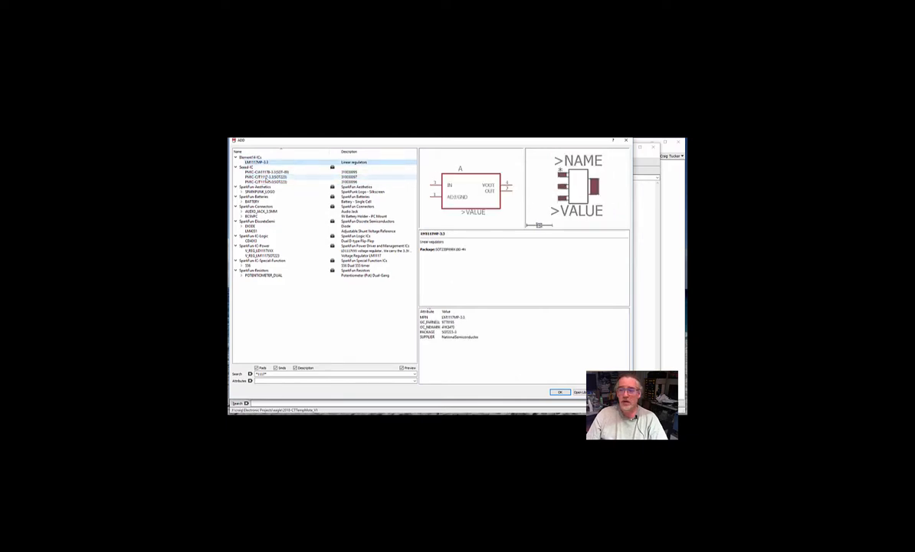
{"action": "left_click", "coordinate": [264, 177]}
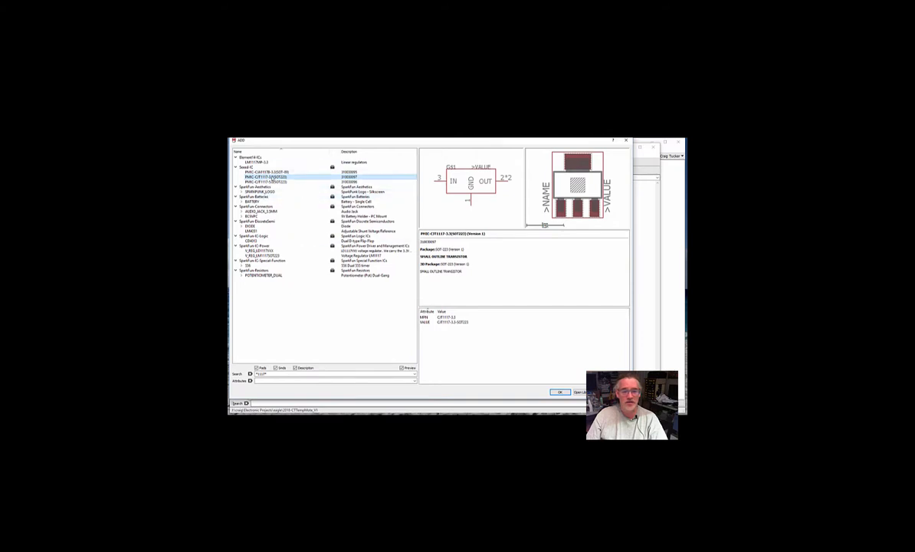
{"action": "double_click", "coordinate": [271, 177]}
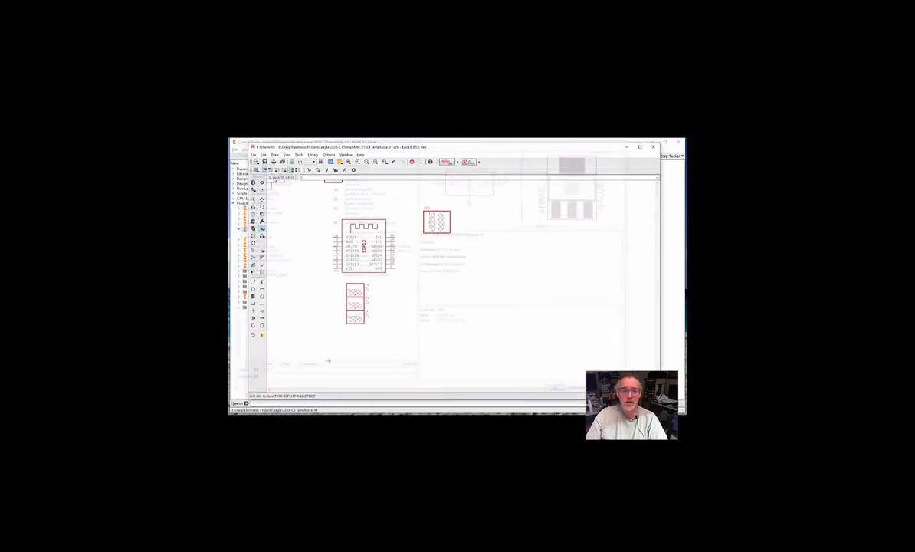
{"action": "left_click", "coordinate": [435, 268]}
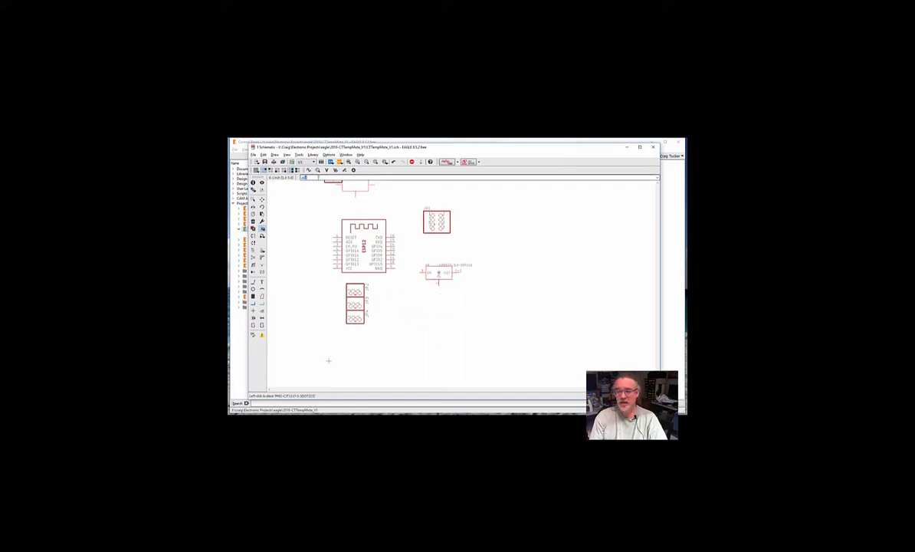
{"action": "key", "text": "Escape"}
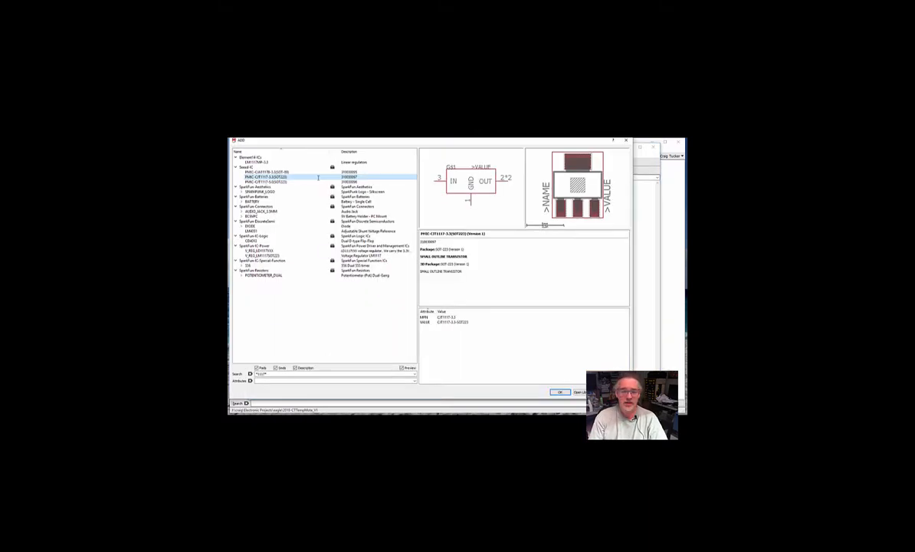
Step: Search the libraries for *wago* and place the W237-02P two-pole screw clamp below the voltage regulator
{"action": "key", "text": "c"}
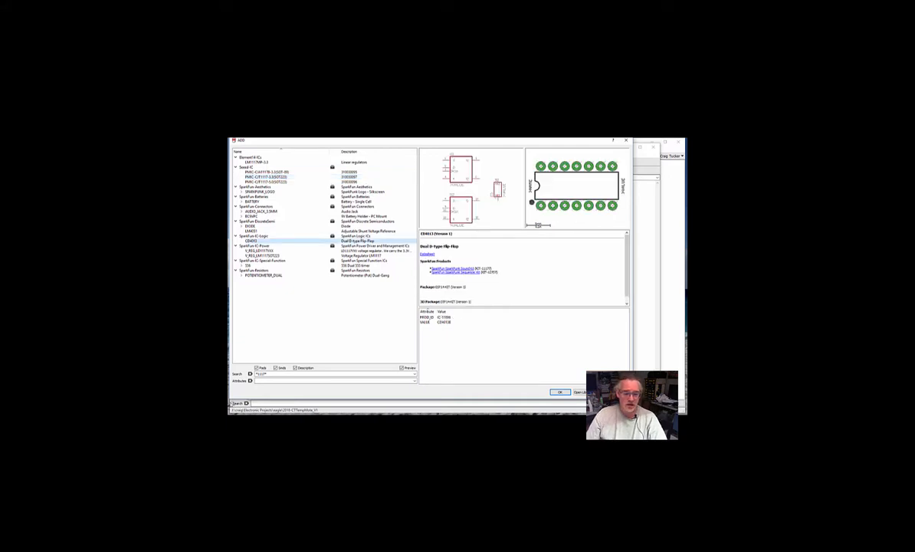
{"action": "left_click_drag", "start_coordinate": [279, 375], "coordinate": [256, 375]}
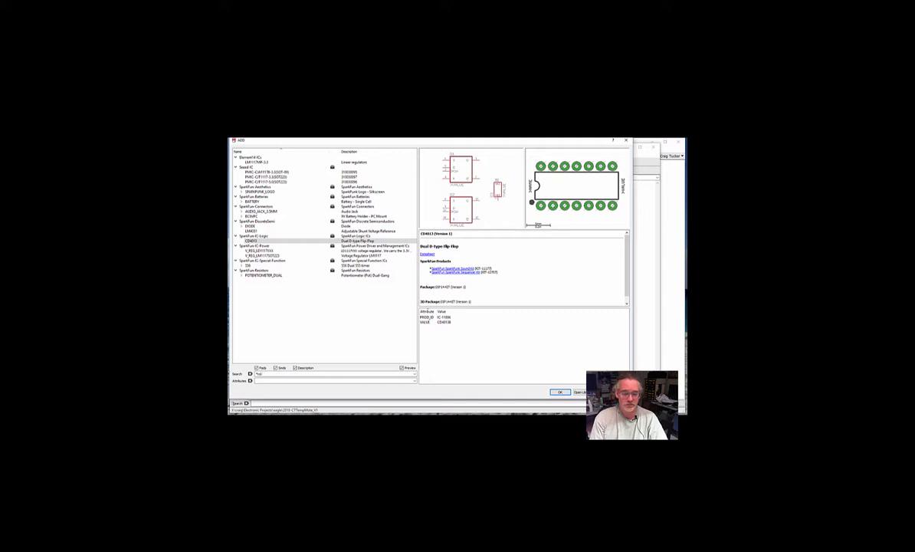
{"action": "key", "text": "Return"}
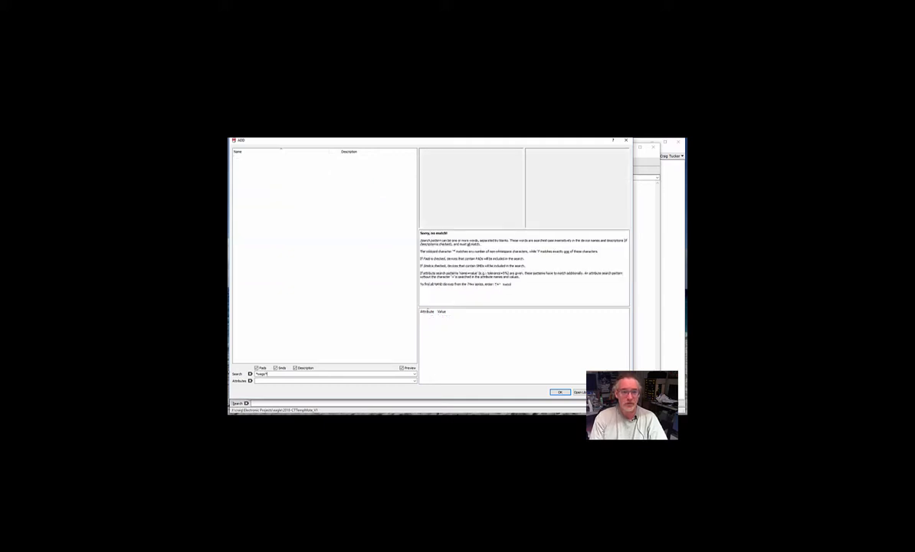
{"action": "key", "text": "Return"}
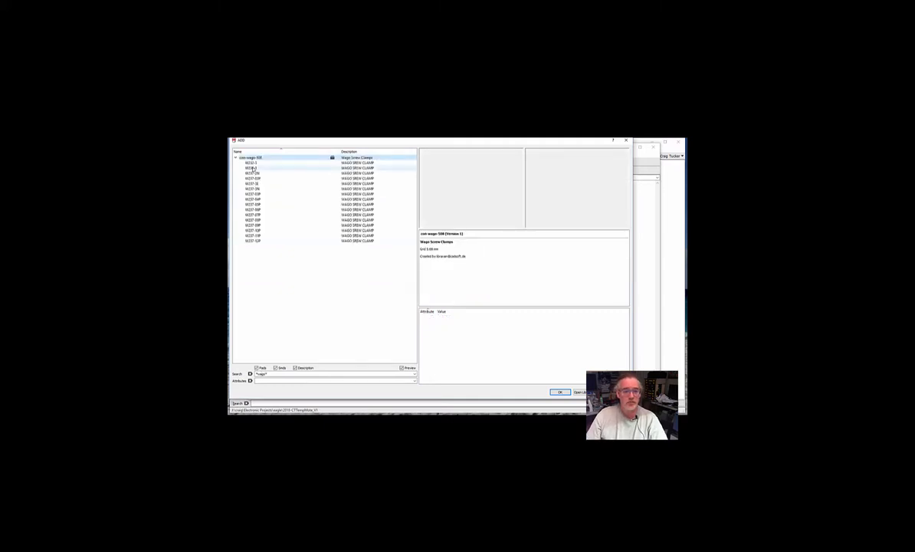
{"action": "left_click", "coordinate": [252, 177]}
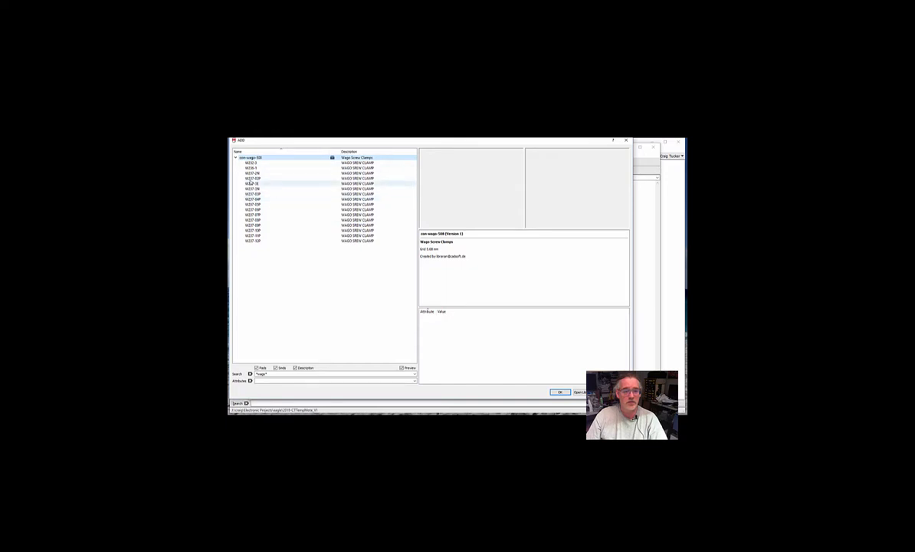
{"action": "left_click", "coordinate": [559, 392]}
{"action": "left_click", "coordinate": [419, 310]}
{"action": "key", "text": "Escape"}
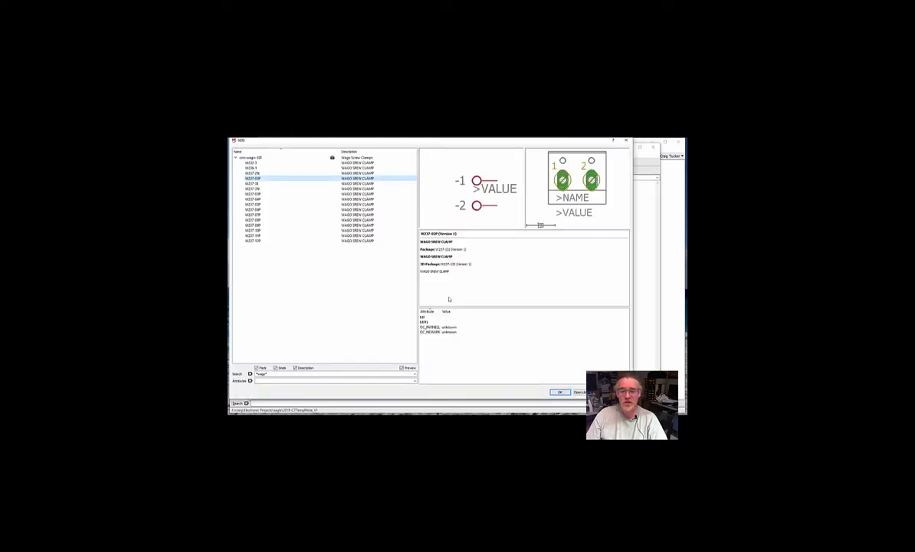
{"action": "key", "text": "Escape"}
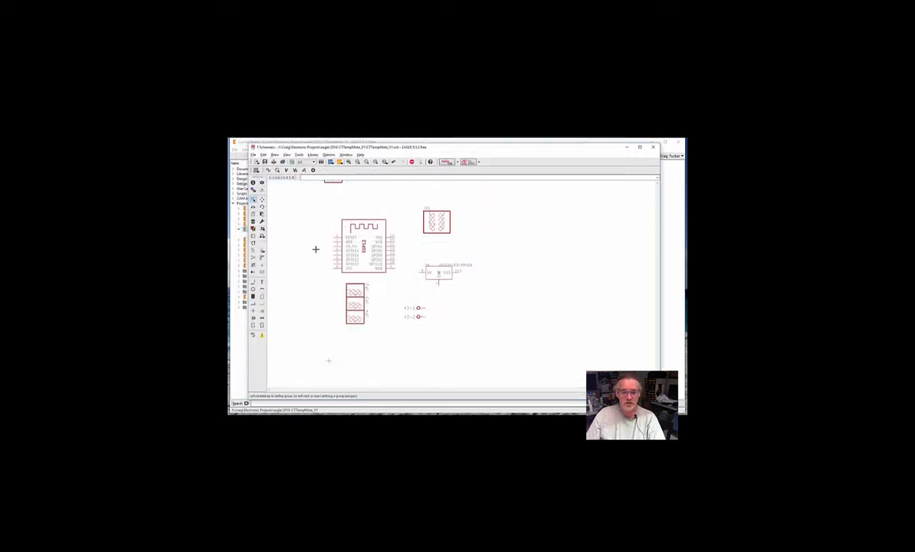
Step: Rename the two-pole screw clamp to PWR in its properties
{"action": "left_click", "coordinate": [253, 184]}
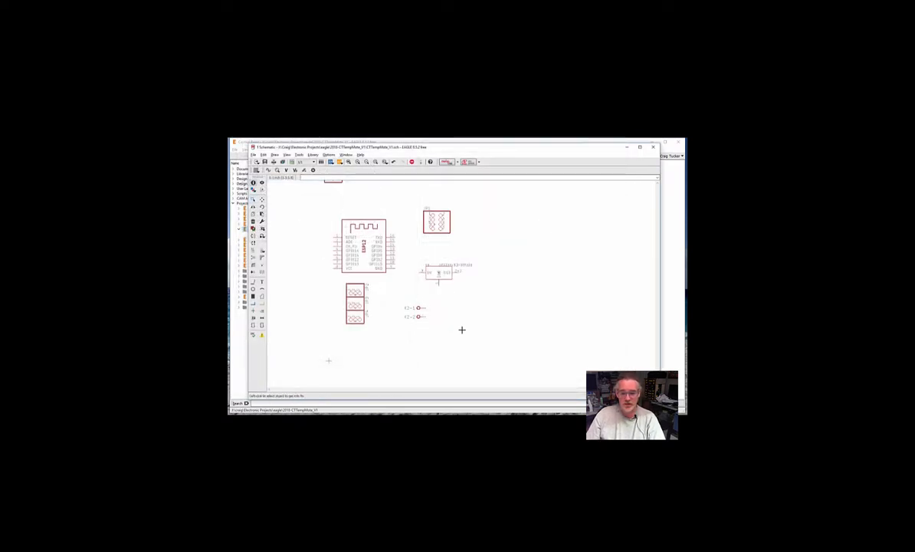
{"action": "left_click", "coordinate": [414, 307]}
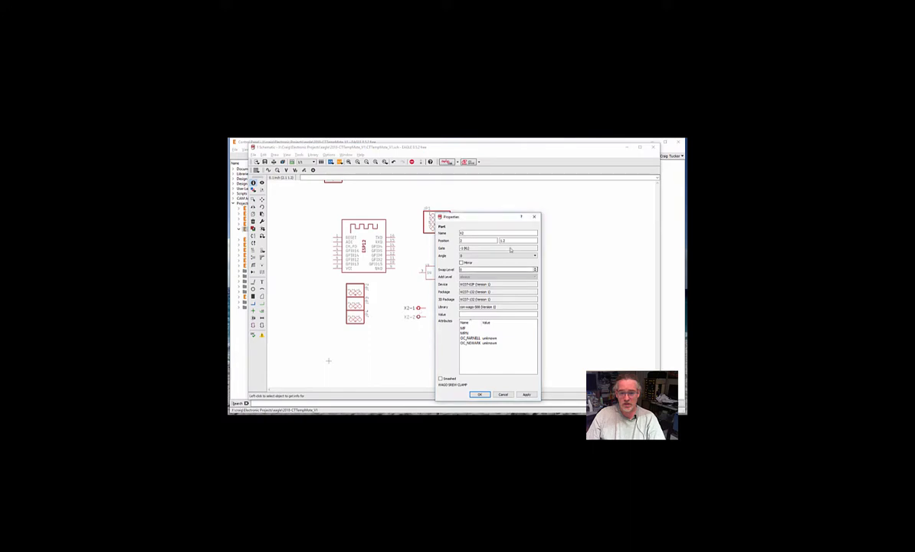
{"action": "left_click_drag", "start_coordinate": [469, 233], "coordinate": [438, 234]}
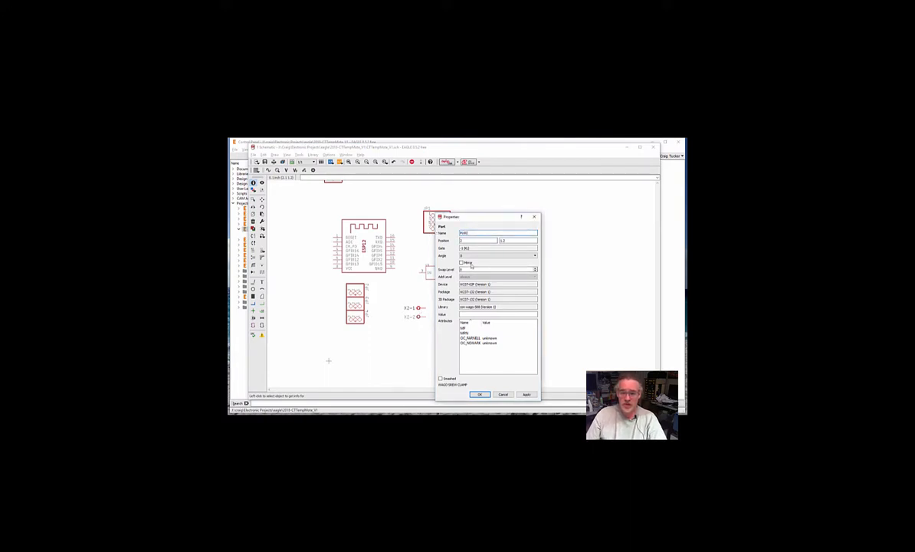
{"action": "type", "text": "PWR"}
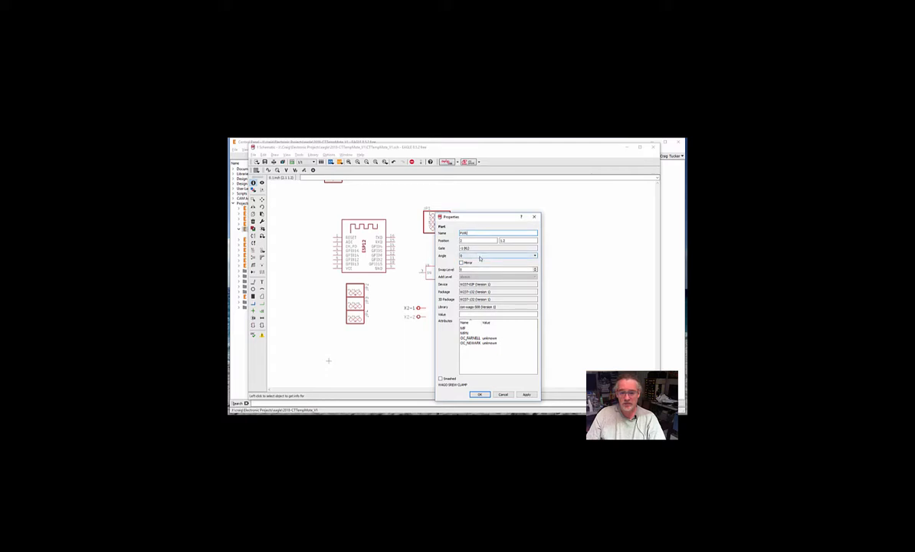
{"action": "left_click", "coordinate": [480, 394]}
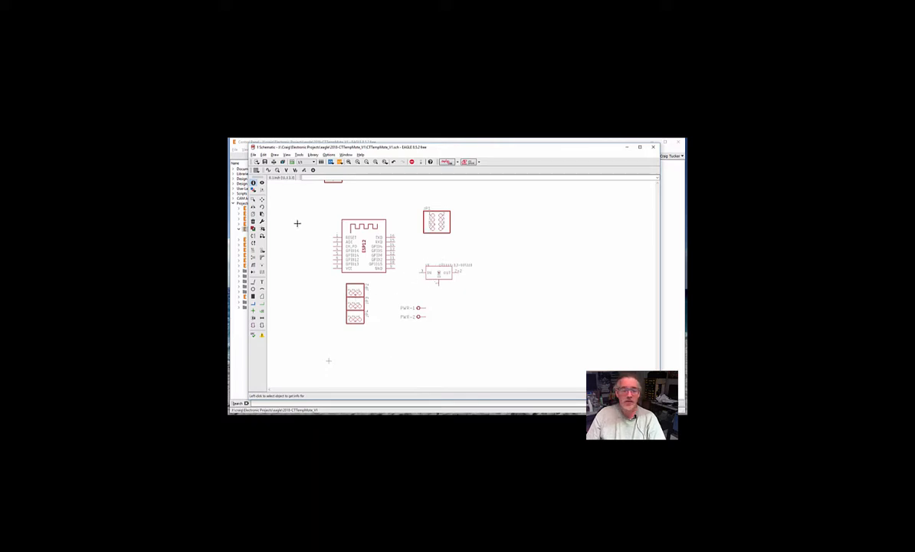
{"action": "left_click", "coordinate": [262, 281]}
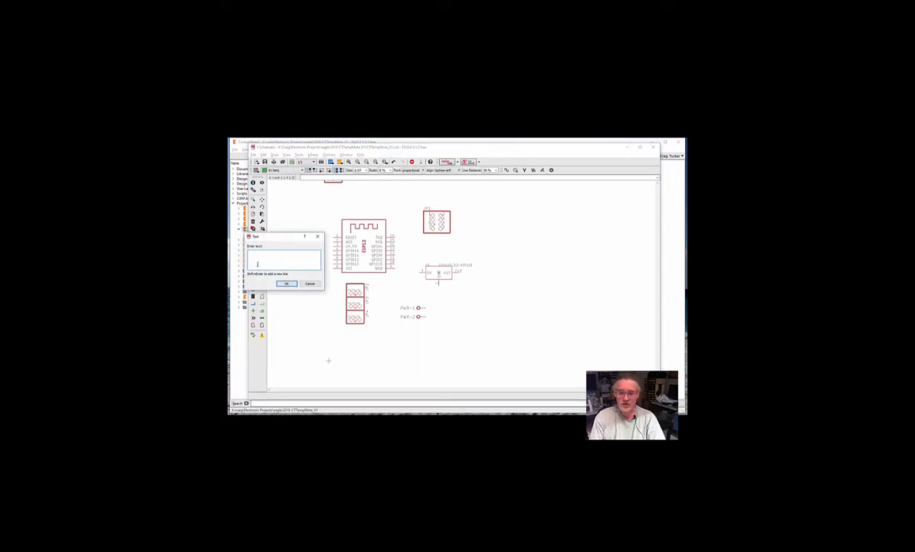
{"action": "key", "text": "Escape"}
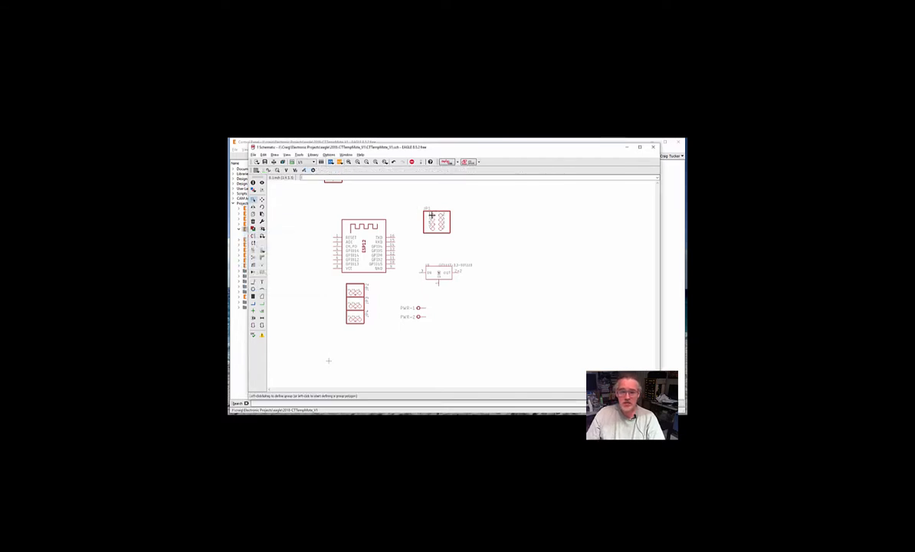
{"action": "key", "text": "Escape"}
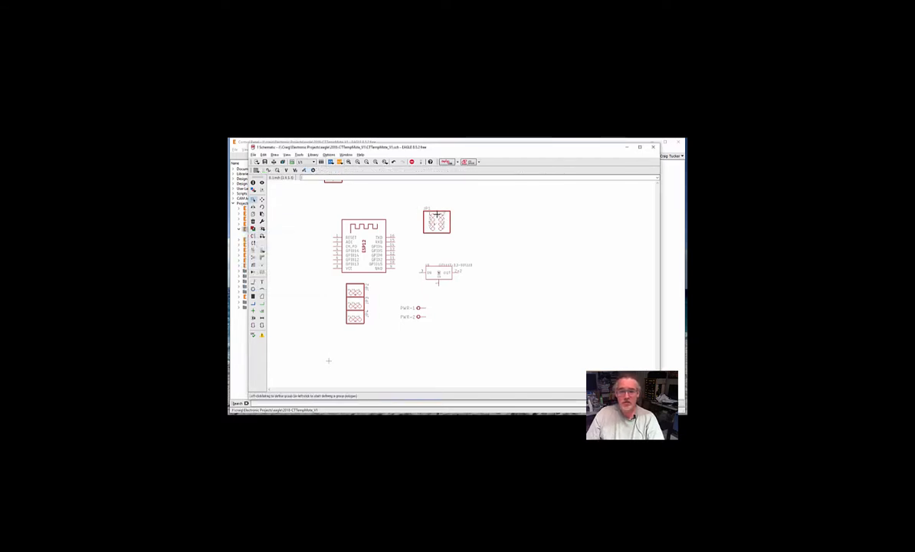
Step: Rotate the 2x4 pin header so its pins form two horizontal rows with pins 7, 5, 3 and 1 on top
{"action": "type", "text": "rotate"}
{"action": "key", "text": "Return"}
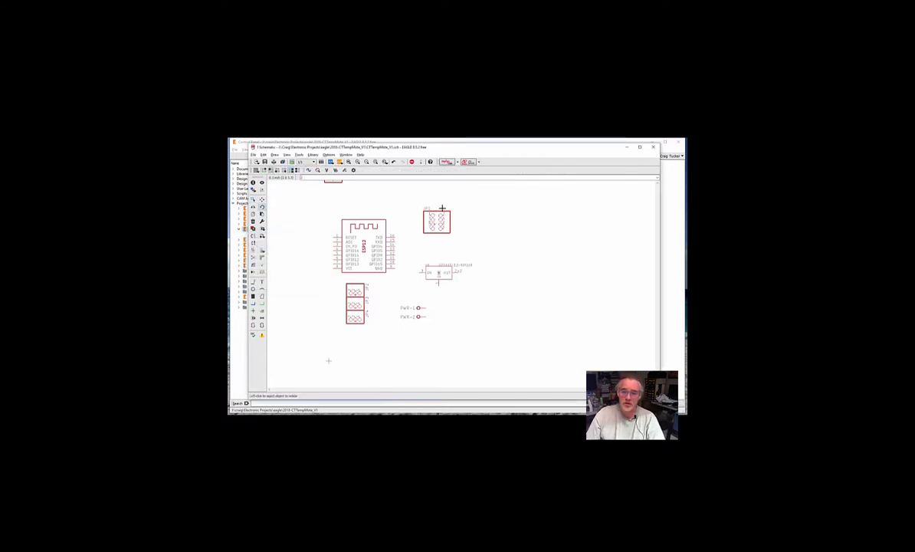
{"action": "left_click", "coordinate": [431, 224]}
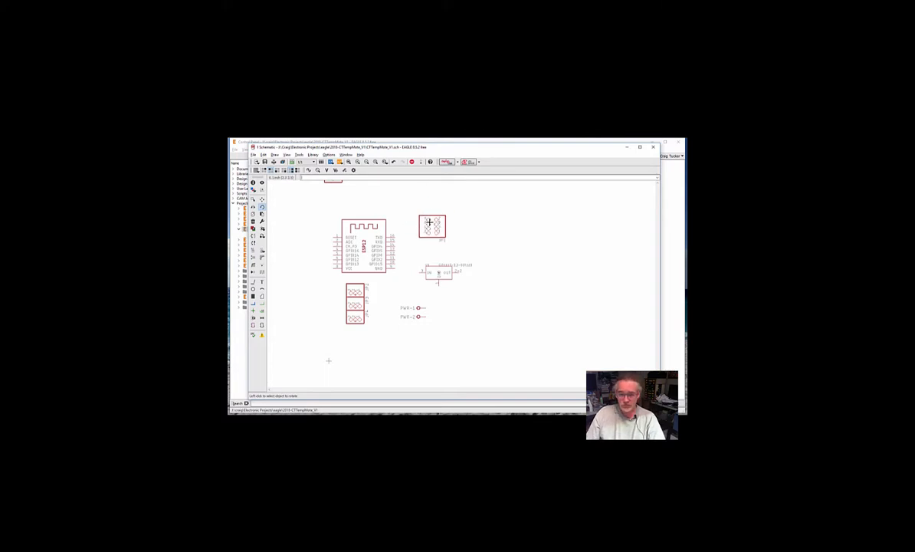
{"action": "left_click", "coordinate": [431, 225]}
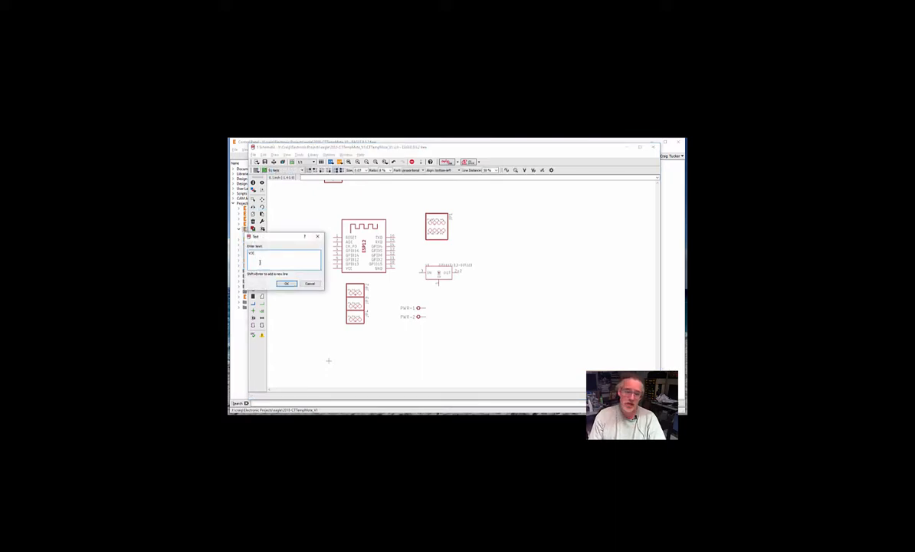
Step: Add the vertical text labels VCC and RST above pins 7 and 5 of the 2x4 header
{"action": "key", "text": "Return"}
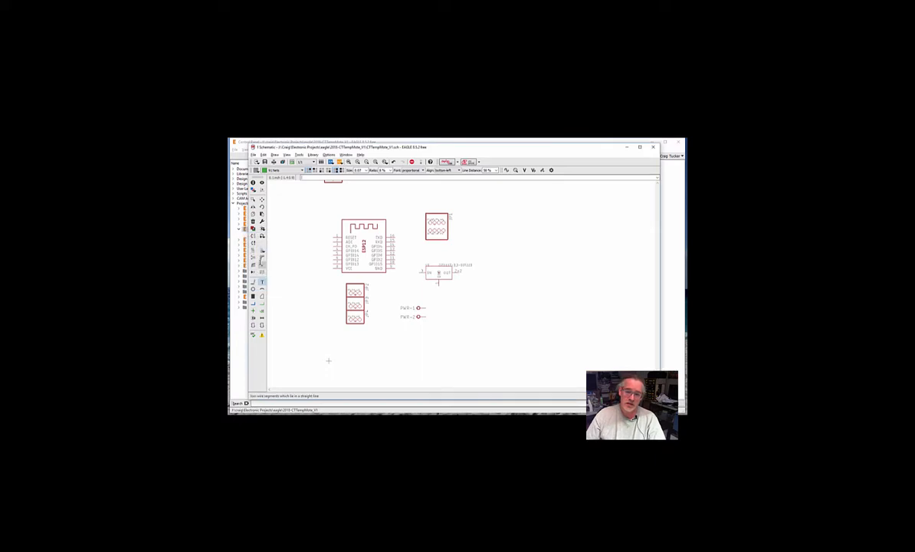
{"action": "left_click", "coordinate": [428, 211]}
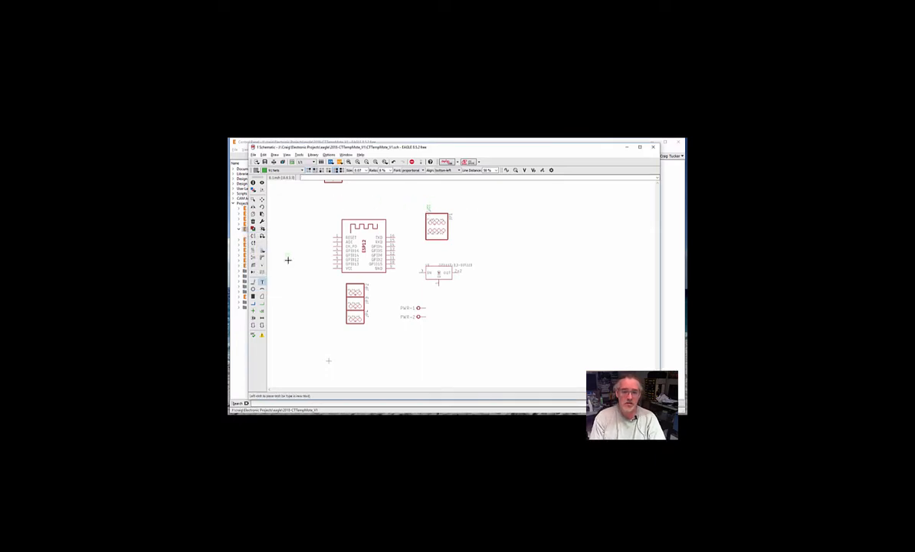
{"action": "key", "text": "Escape"}
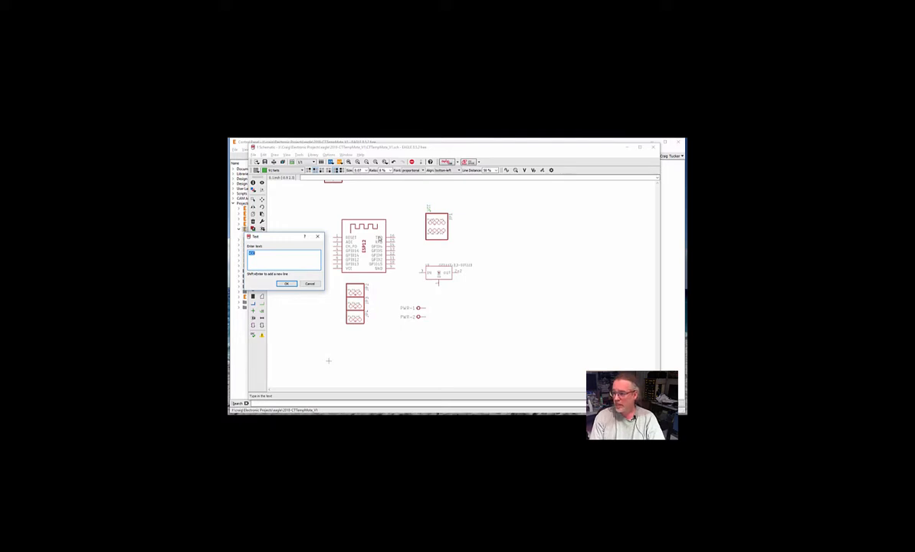
{"action": "key", "text": "Return"}
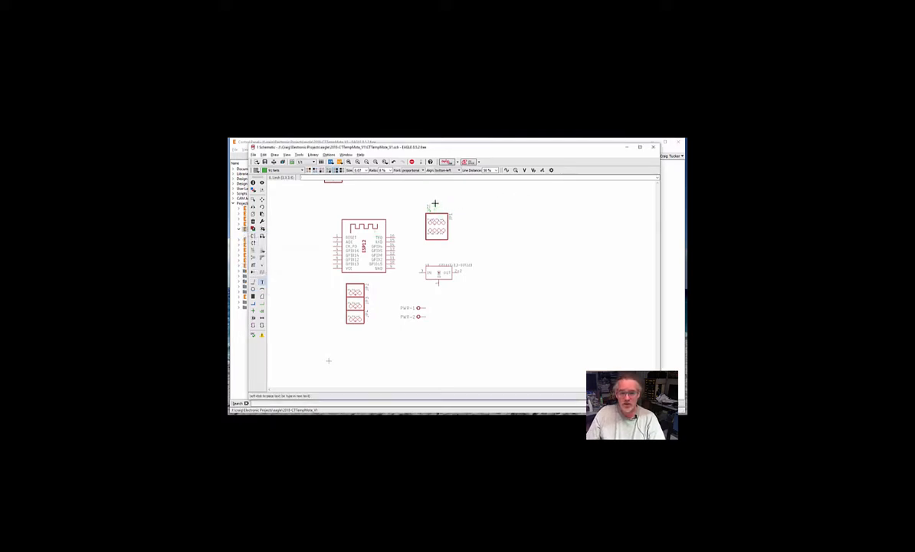
{"action": "scroll", "coordinate": [433, 205], "scroll_direction": "up", "scroll_amount": 4}
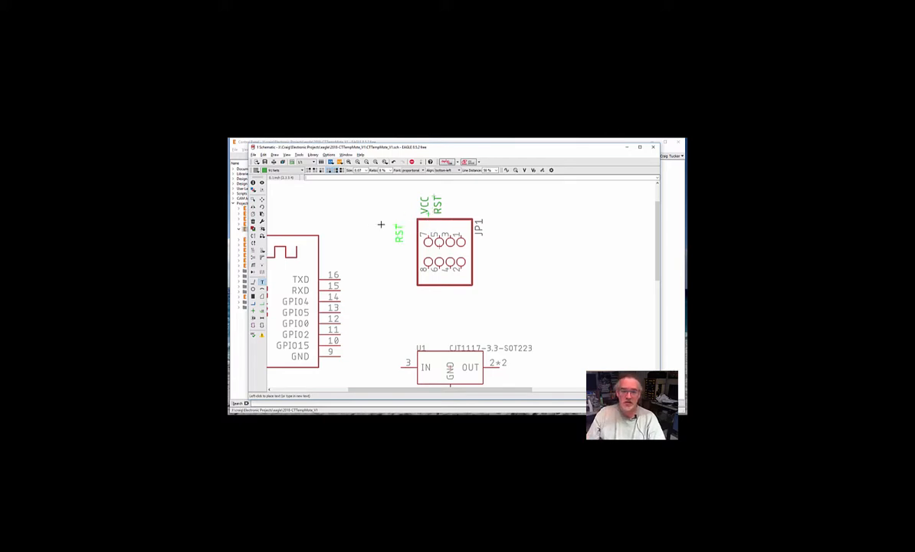
Step: Add the vertical text labels CM_EN and RX above pins 3 and 1 of the 2x4 header
{"action": "key", "text": "Escape"}
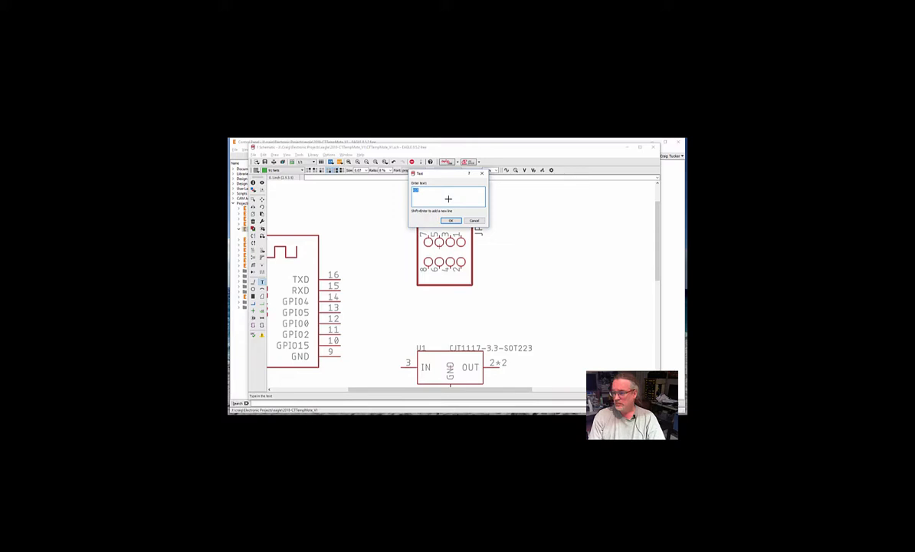
{"action": "type", "text": "CH_EN"}
{"action": "key", "text": "Return"}
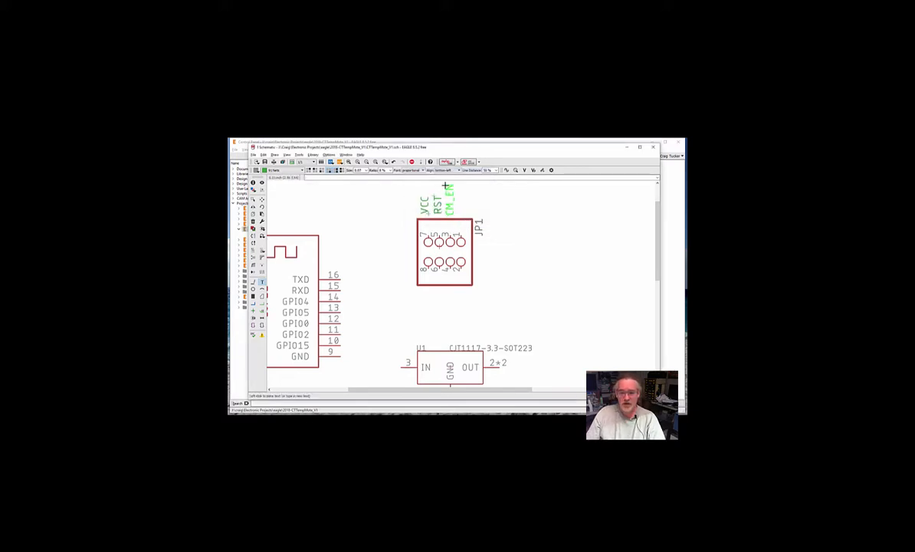
{"action": "left_click", "coordinate": [445, 185]}
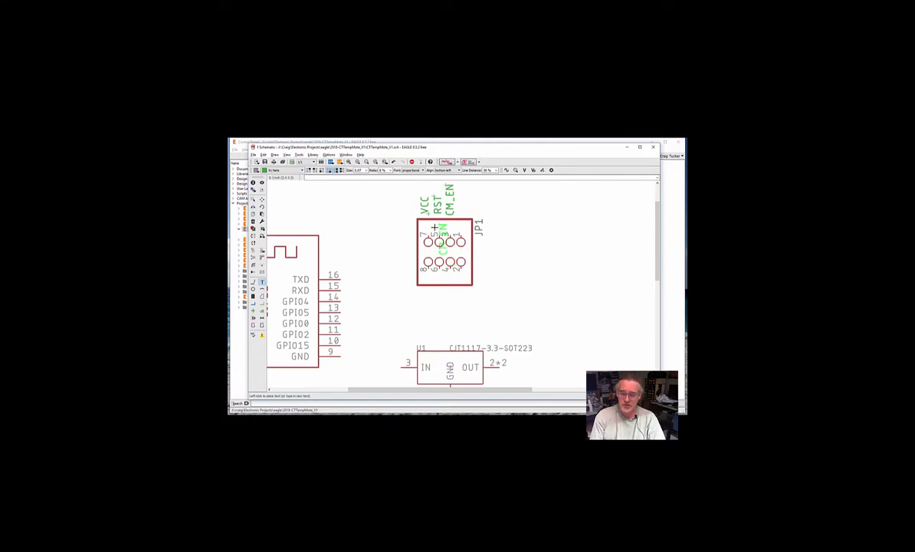
{"action": "left_click", "coordinate": [434, 227]}
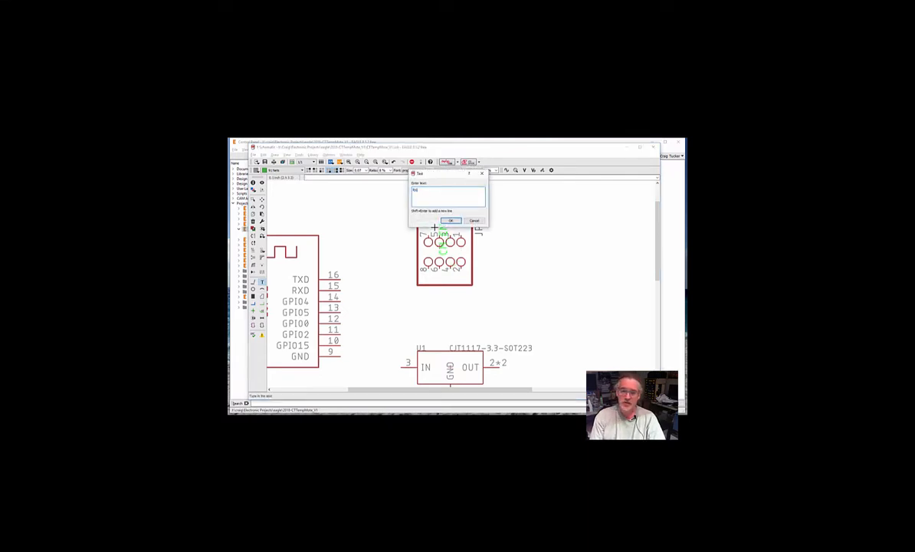
{"action": "key", "text": "Return"}
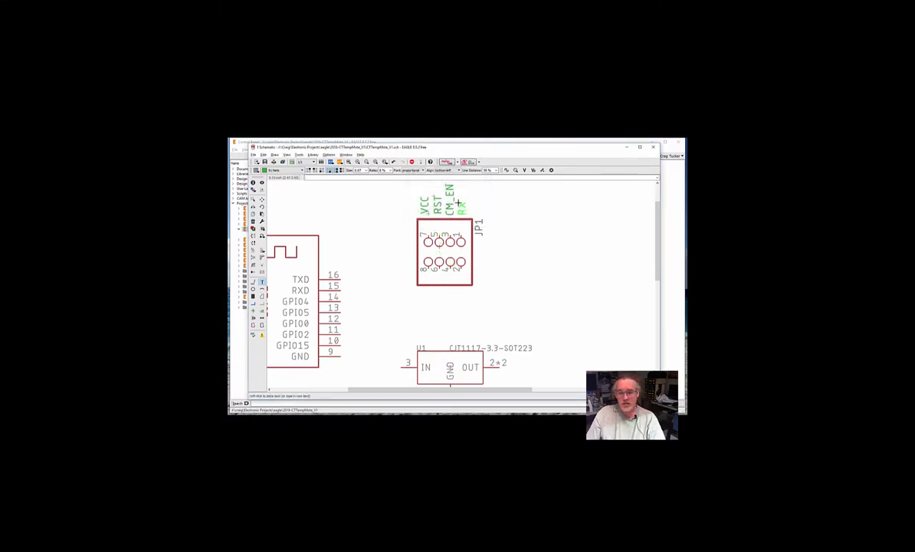
{"action": "left_click", "coordinate": [458, 203]}
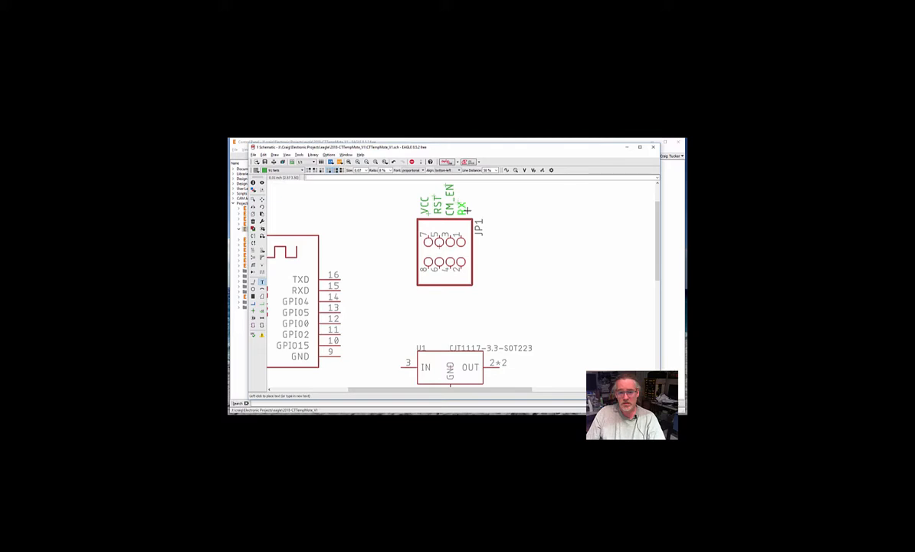
Step: Add the vertical text label TX directly below pin 8 of the 2x4 header
{"action": "right_click", "coordinate": [425, 299]}
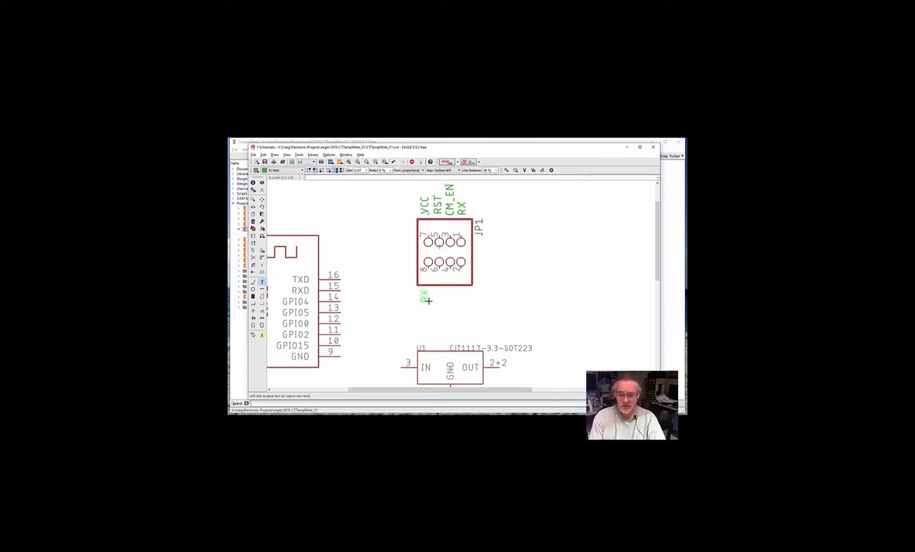
{"action": "right_click", "coordinate": [429, 301]}
{"action": "right_click", "coordinate": [429, 300]}
{"action": "right_click", "coordinate": [421, 300]}
{"action": "right_click", "coordinate": [421, 301]}
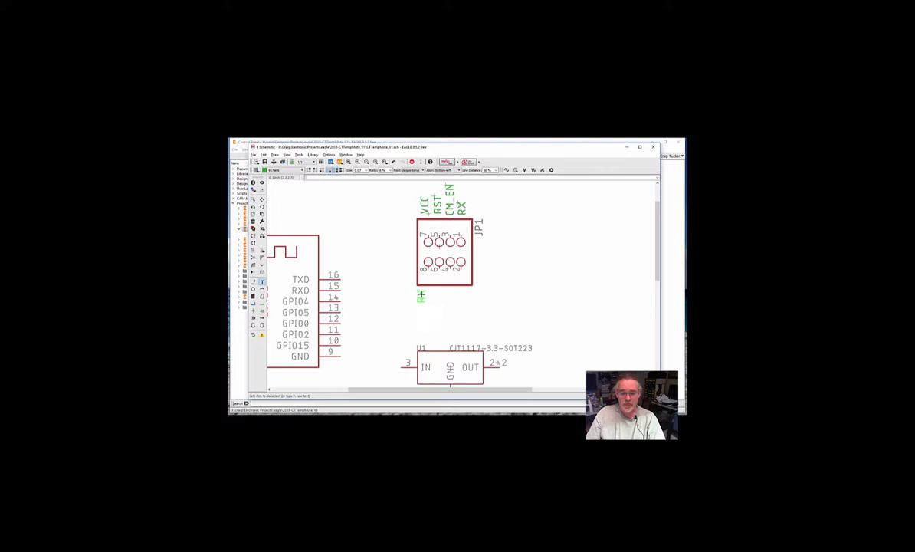
{"action": "right_click", "coordinate": [421, 301]}
{"action": "right_click", "coordinate": [421, 300]}
{"action": "right_click", "coordinate": [424, 301]}
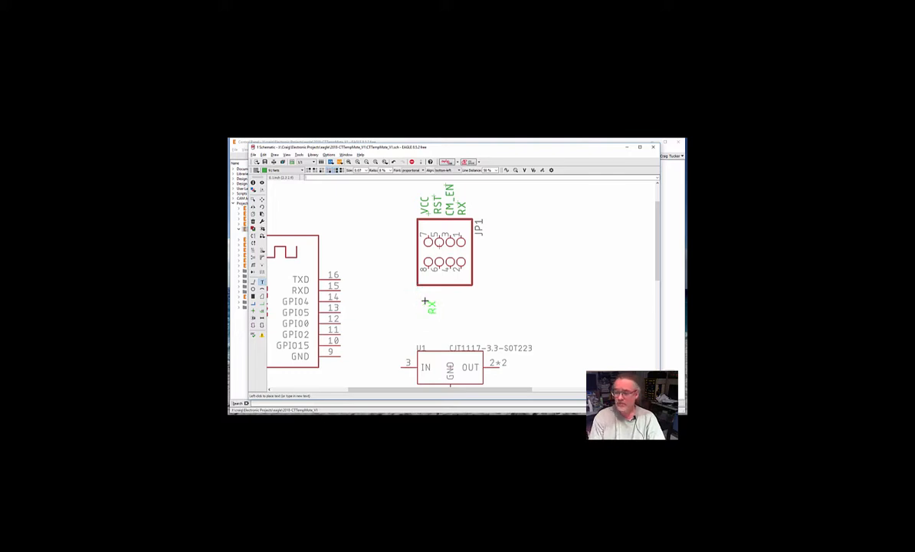
{"action": "left_click", "coordinate": [424, 301]}
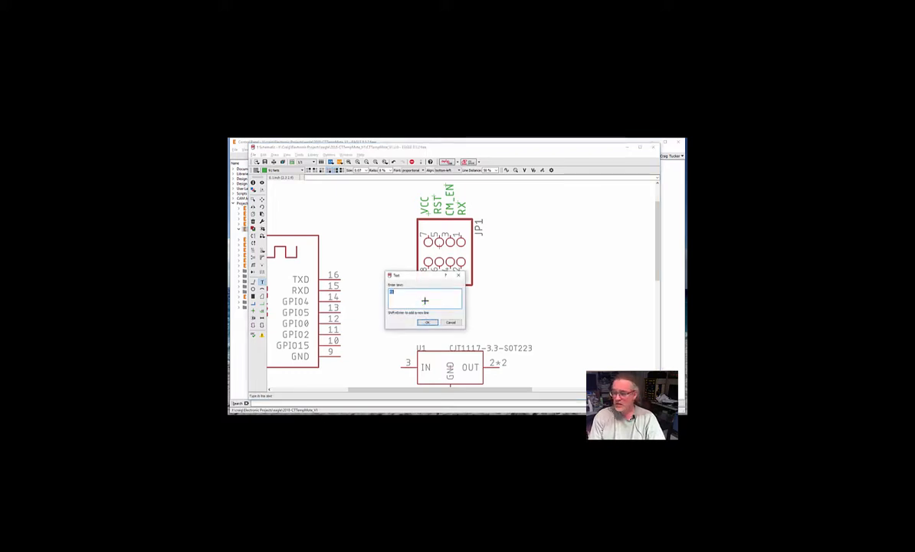
{"action": "type", "text": "TX"}
{"action": "key", "text": "Return"}
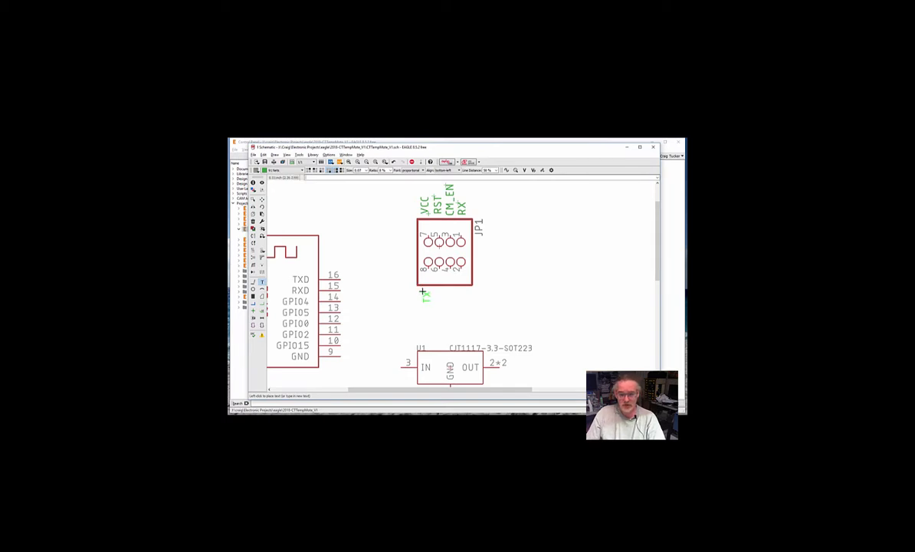
{"action": "left_click", "coordinate": [420, 284]}
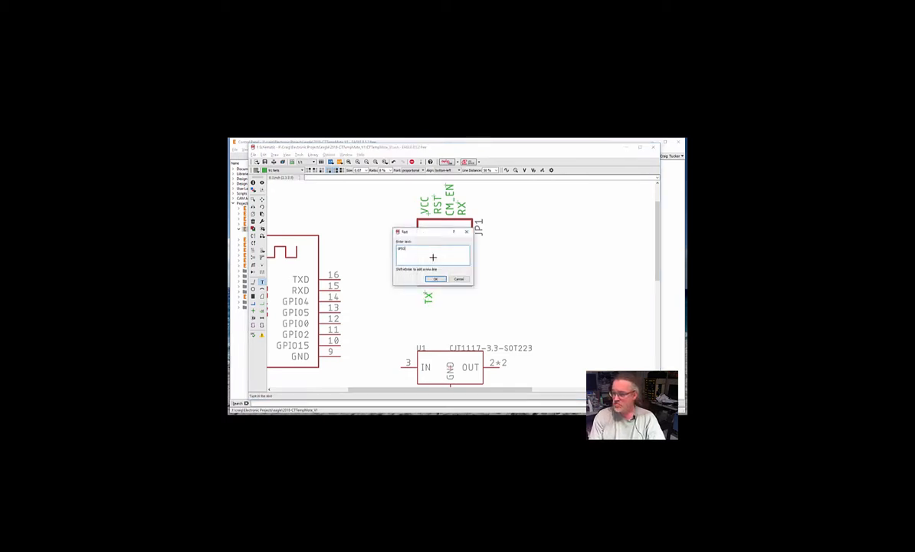
Step: Add the vertical text labels GPIO0 and GPIO2 below pins 6 and 4 of the 2x4 header
{"action": "key", "text": "Return"}
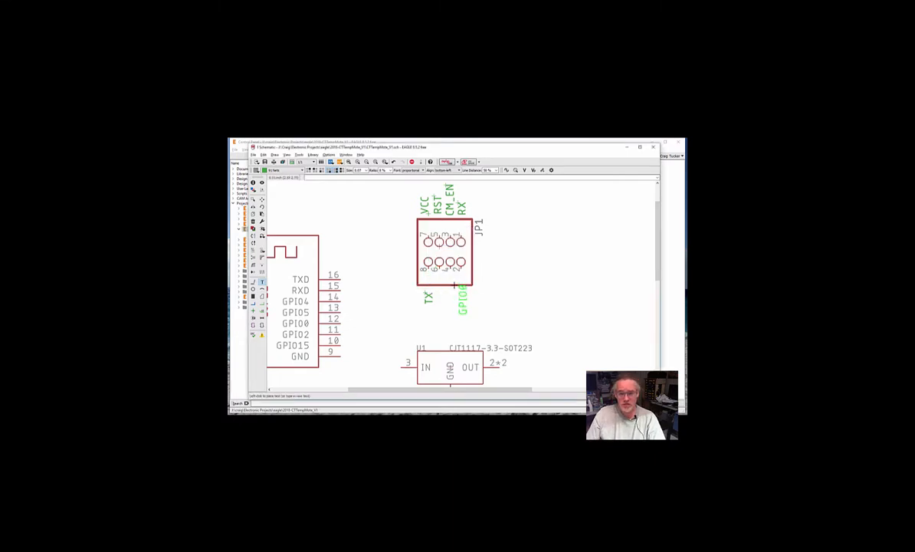
{"action": "left_click", "coordinate": [436, 296]}
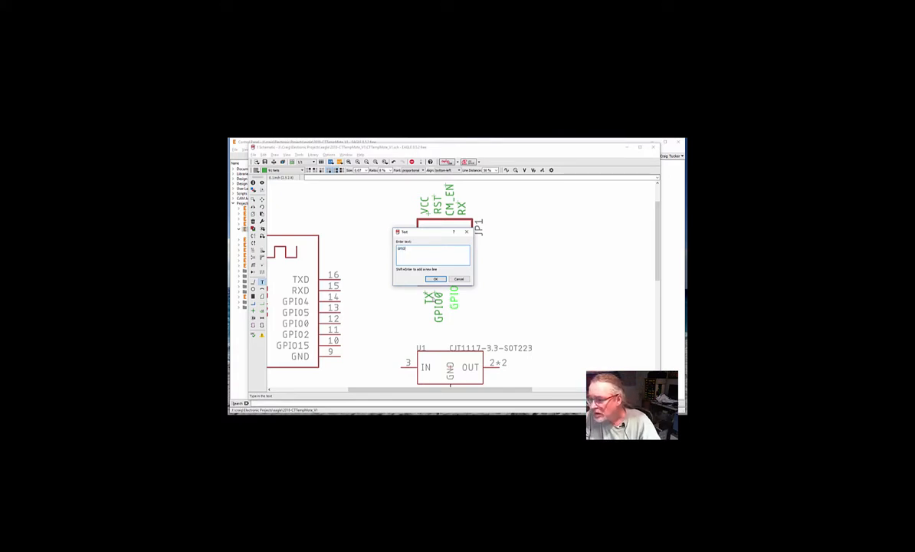
{"action": "type", "text": "GPIO2"}
{"action": "key", "text": "Return"}
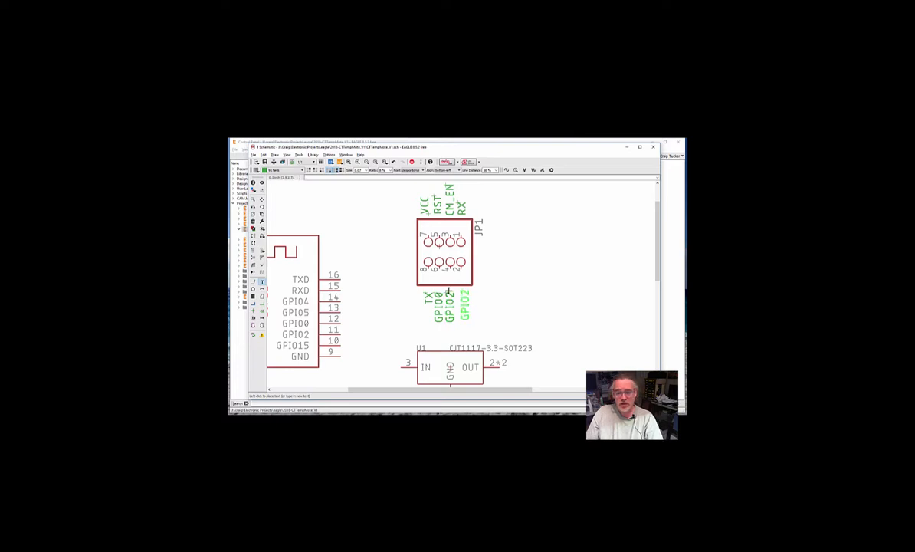
{"action": "left_click", "coordinate": [452, 294]}
Step: Add the vertical text label GND below pin 2 of the 2x4 header and finish labelling
{"action": "left_click", "coordinate": [466, 283]}
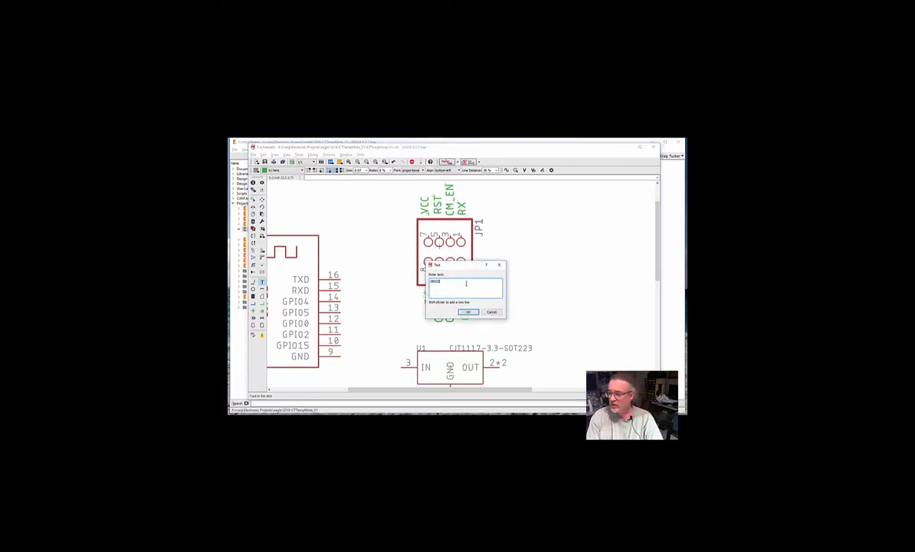
{"action": "key", "text": "Return"}
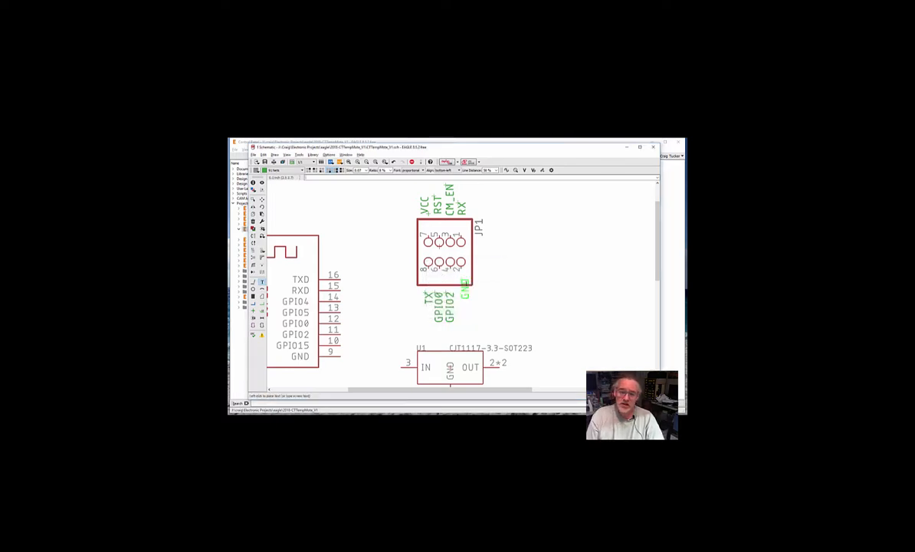
{"action": "left_click", "coordinate": [457, 293]}
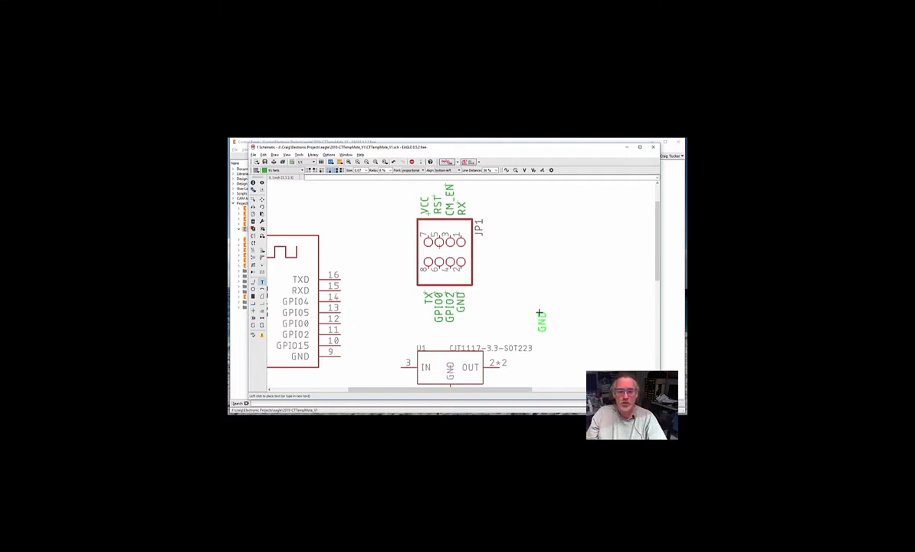
{"action": "scroll", "coordinate": [540, 313], "scroll_direction": "up", "scroll_amount": 3}
{"action": "middle_click", "coordinate": [539, 312]}
{"action": "key", "text": "Escape"}
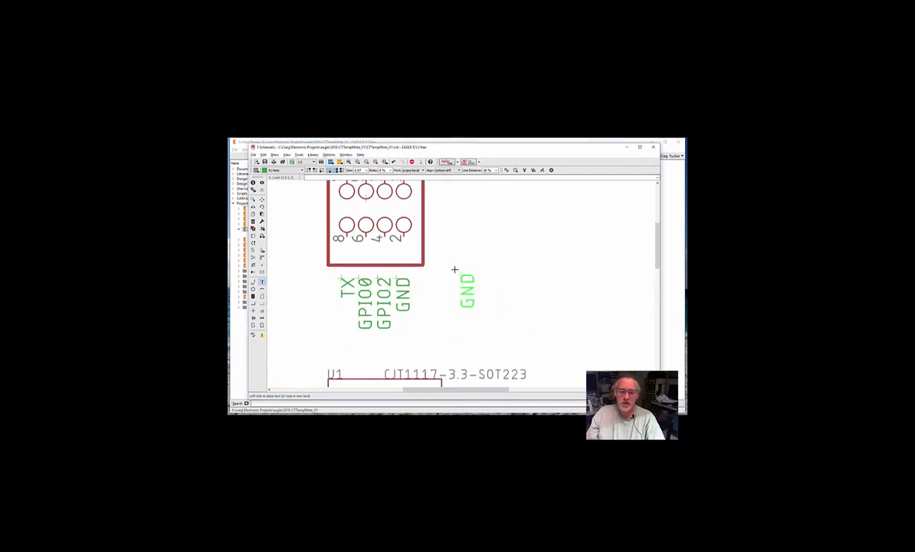
{"action": "middle_click", "coordinate": [454, 269]}
{"action": "key", "text": "Escape"}
{"action": "key", "text": "Escape"}
{"action": "scroll", "coordinate": [442, 253], "scroll_direction": "down", "scroll_amount": 2}
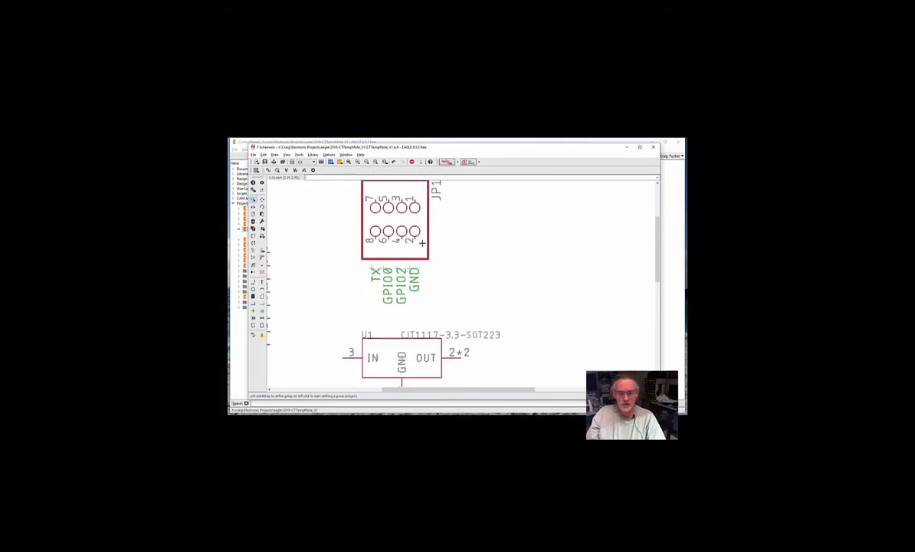
Step: Try to connect header pins 8 and 1 to the ESP-12's TXD and RXD pins with plain drawn lines
{"action": "scroll", "coordinate": [344, 245], "scroll_direction": "down", "scroll_amount": 1}
{"action": "middle_click_drag", "start_coordinate": [343, 245], "coordinate": [432, 271]}
{"action": "scroll", "coordinate": [433, 271], "scroll_direction": "down", "scroll_amount": 1}
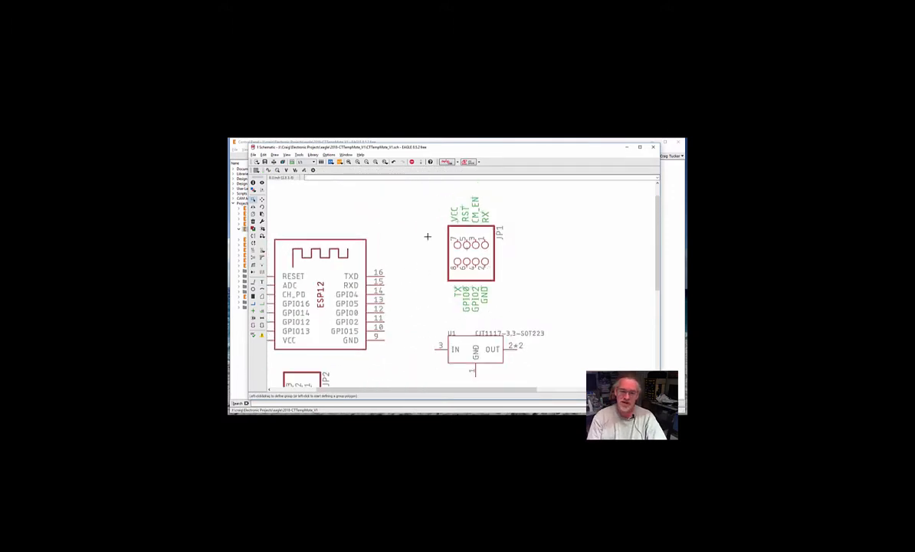
{"action": "key", "text": "Return"}
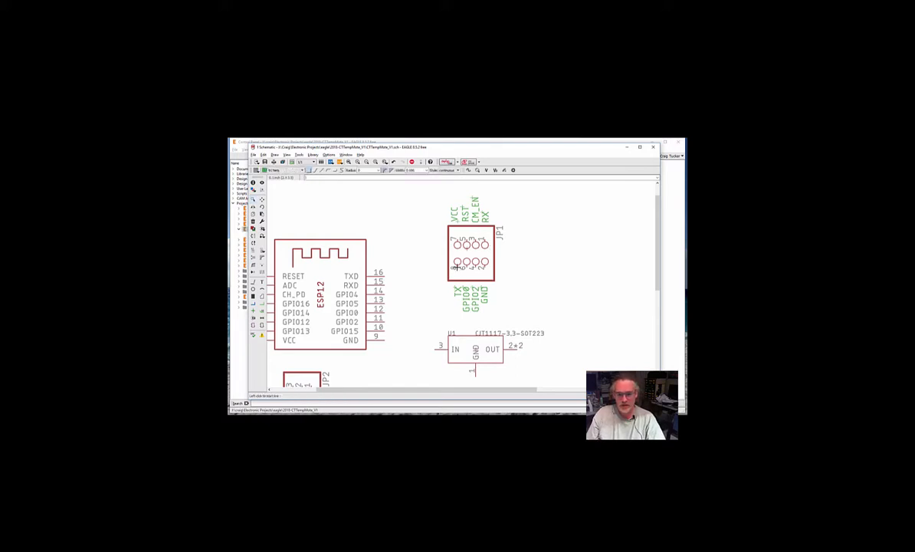
{"action": "left_click", "coordinate": [450, 267]}
{"action": "left_click", "coordinate": [383, 271]}
{"action": "left_click", "coordinate": [485, 240]}
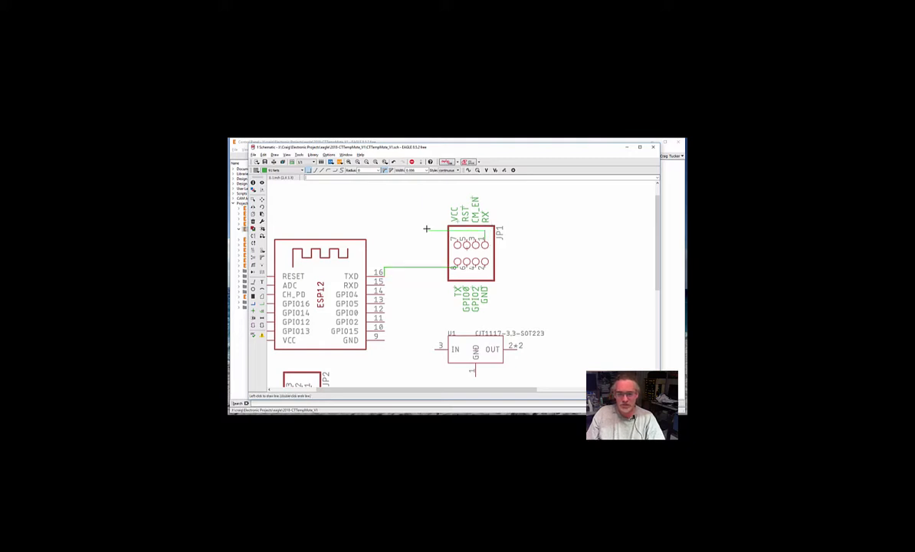
{"action": "left_click", "coordinate": [394, 230]}
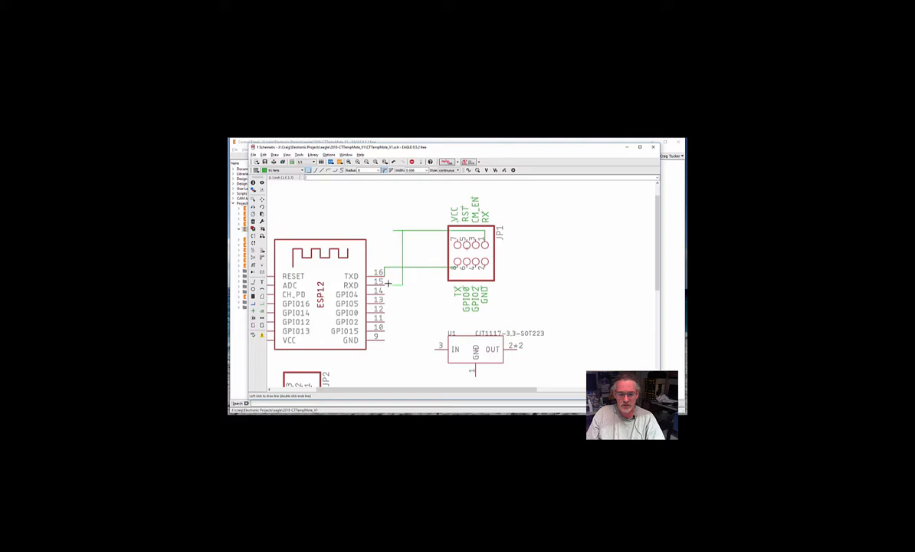
{"action": "key", "text": "Escape"}
{"action": "key", "text": "Escape"}
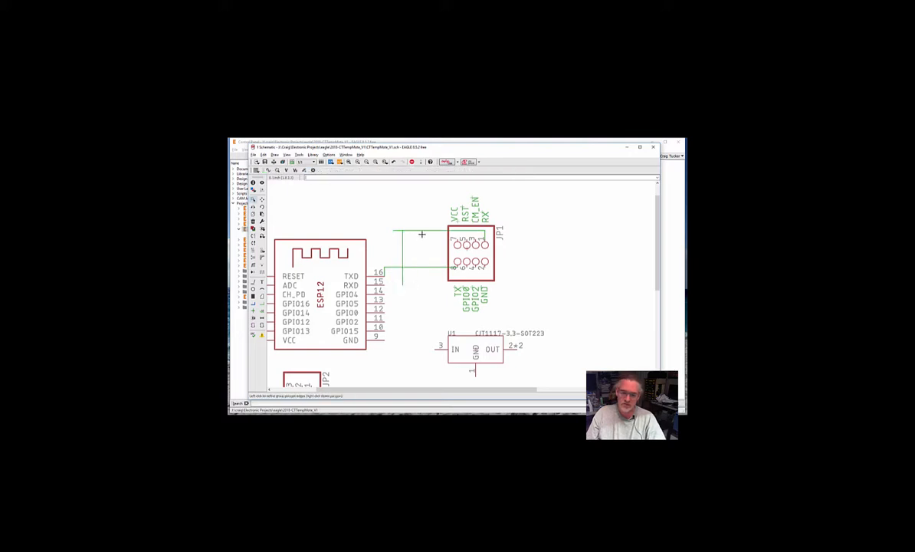
Step: Undo the plain lines drawn between the 2x4 header and the ESP-12
{"action": "key", "text": "ctrl+z"}
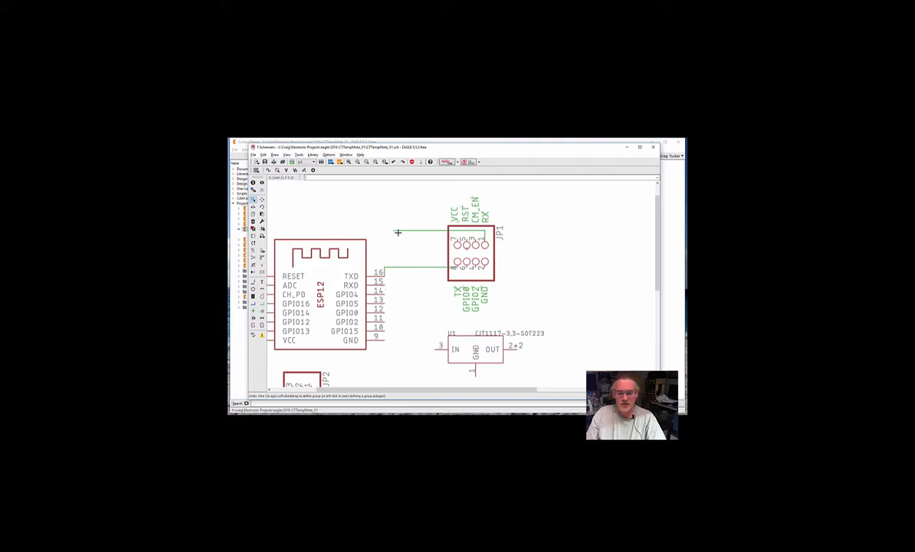
{"action": "key", "text": "ctrl+z"}
{"action": "key", "text": "ctrl+z"}
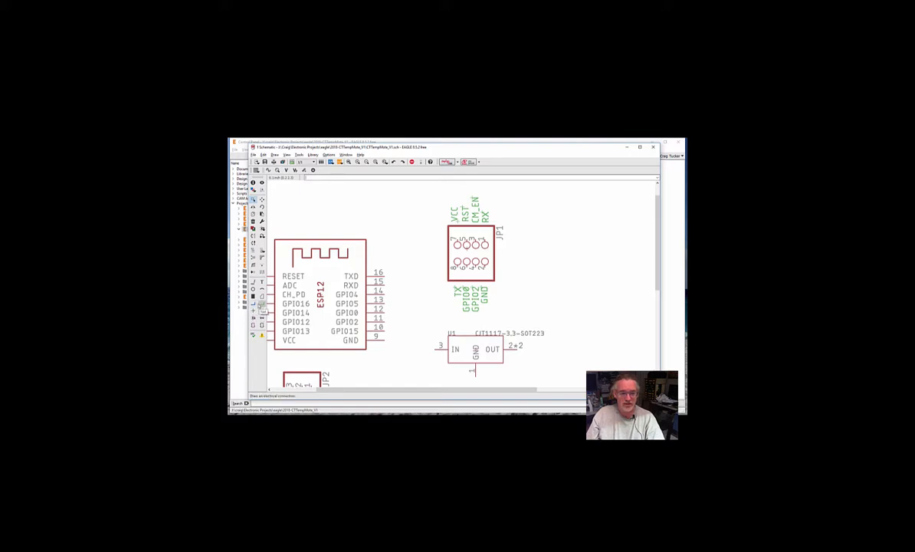
Step: Draw a net from header pin 5 (RST) over the top of the ESP-12 to its RESET pin
{"action": "left_click", "coordinate": [261, 304]}
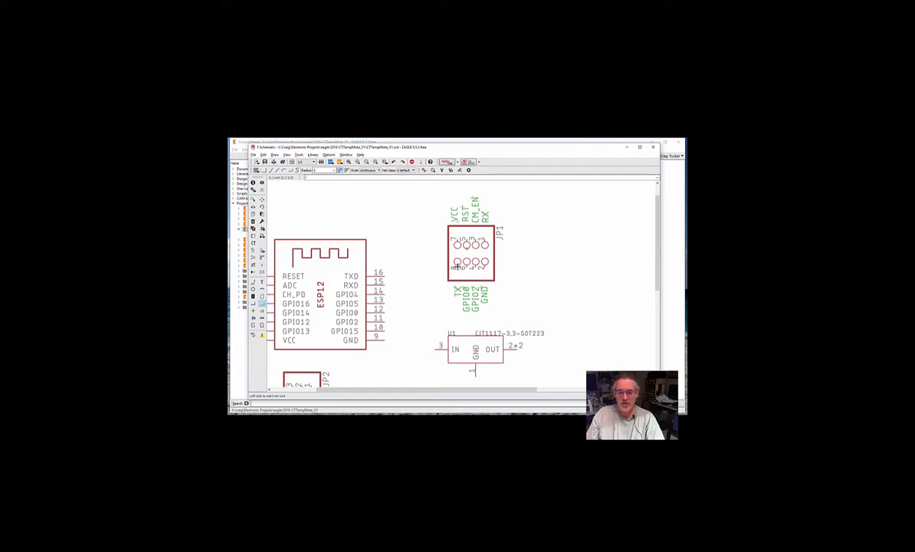
{"action": "left_click", "coordinate": [467, 239]}
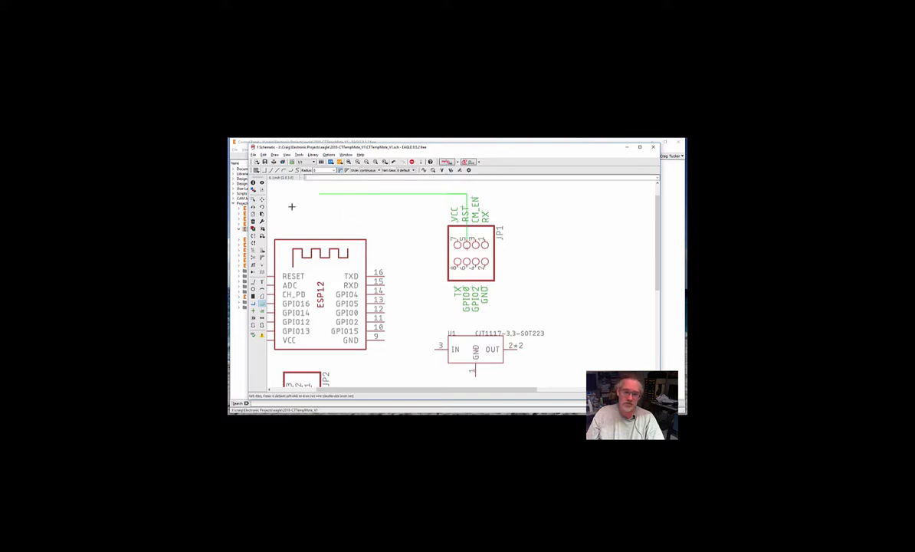
{"action": "middle_click_drag", "start_coordinate": [273, 205], "coordinate": [331, 201]}
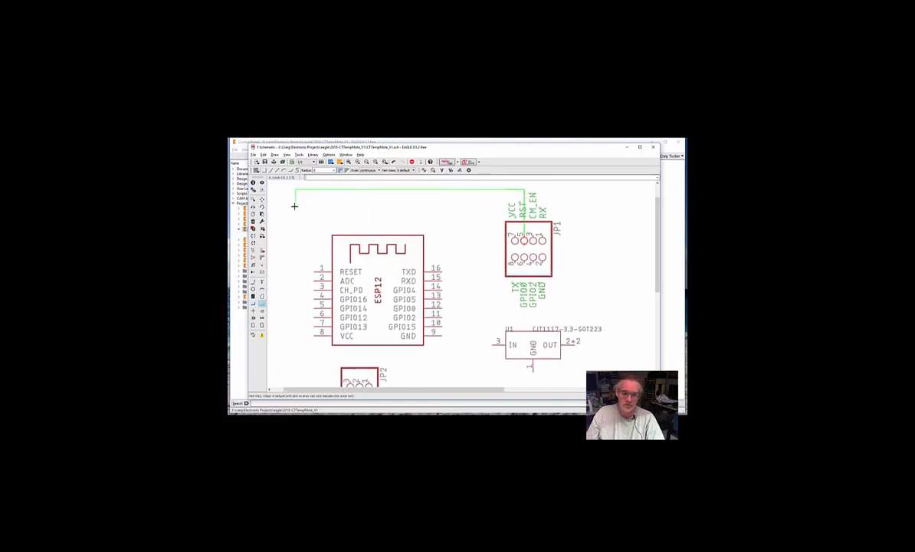
{"action": "left_click", "coordinate": [315, 271]}
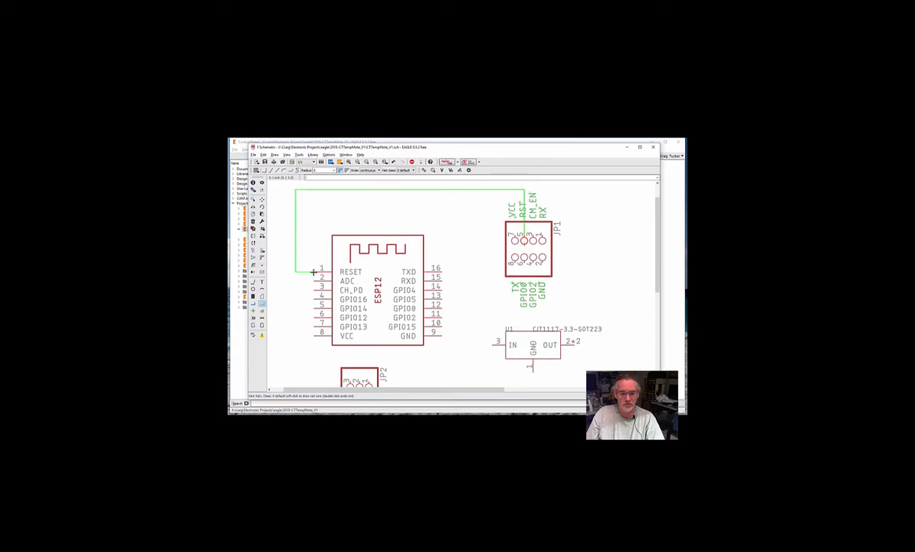
{"action": "key", "text": "Escape"}
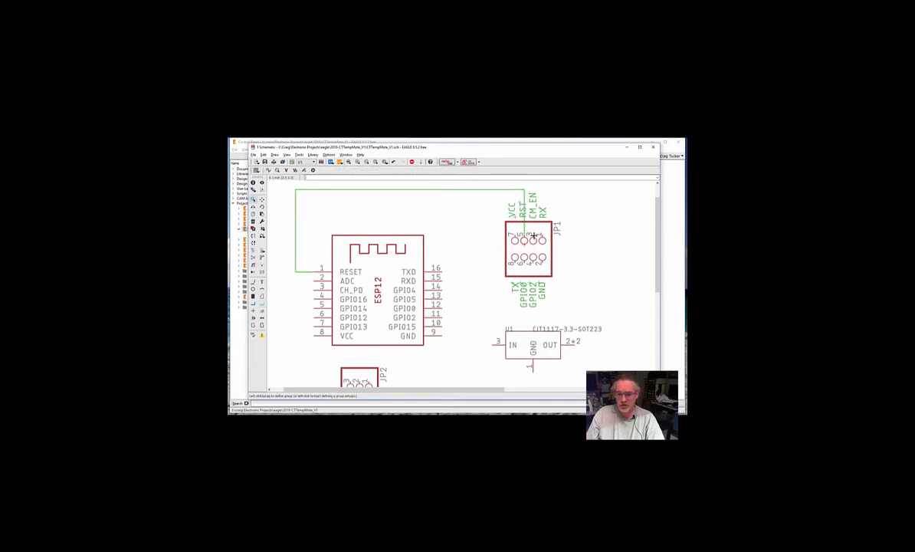
Step: Draw nets from header pins 6, 4 and 8 to the ESP-12's GPIO0, GPIO2 and TXD pins
{"action": "left_click", "coordinate": [263, 304]}
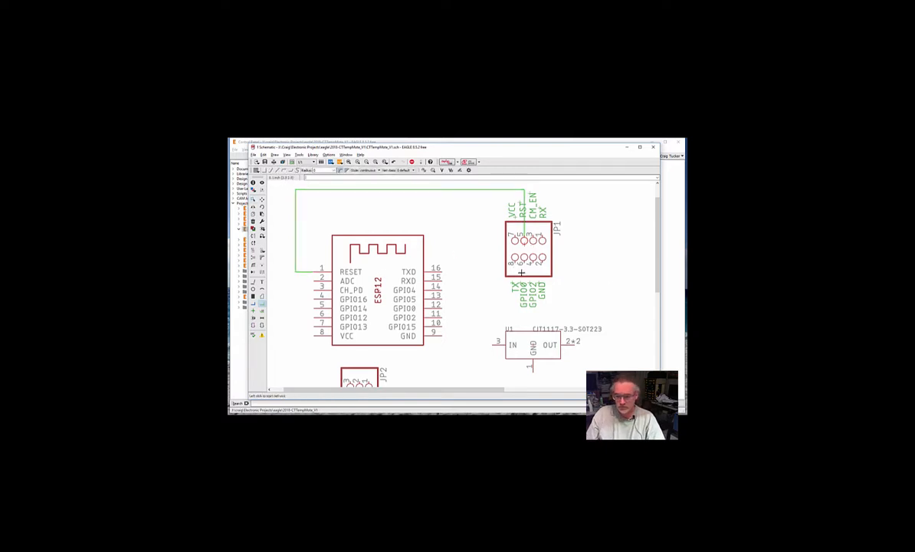
{"action": "left_click", "coordinate": [523, 281]}
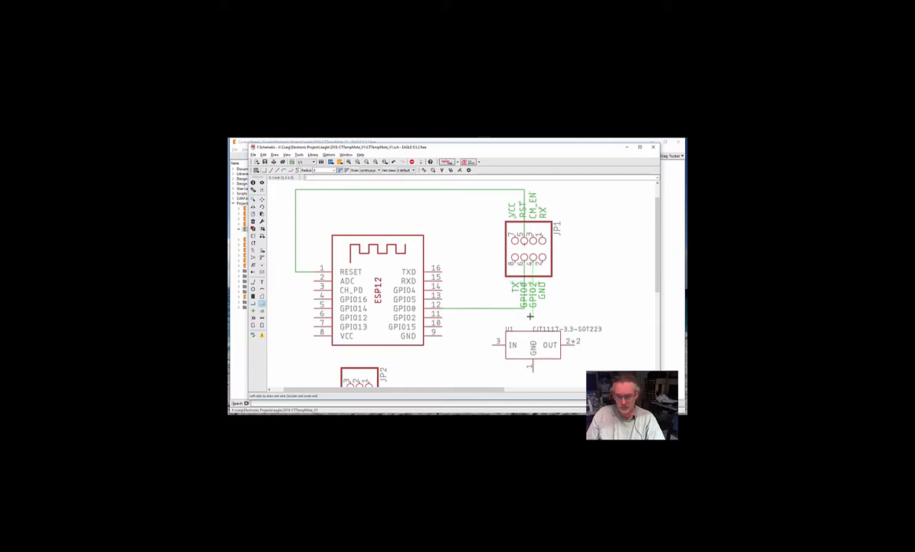
{"action": "left_click", "coordinate": [442, 314]}
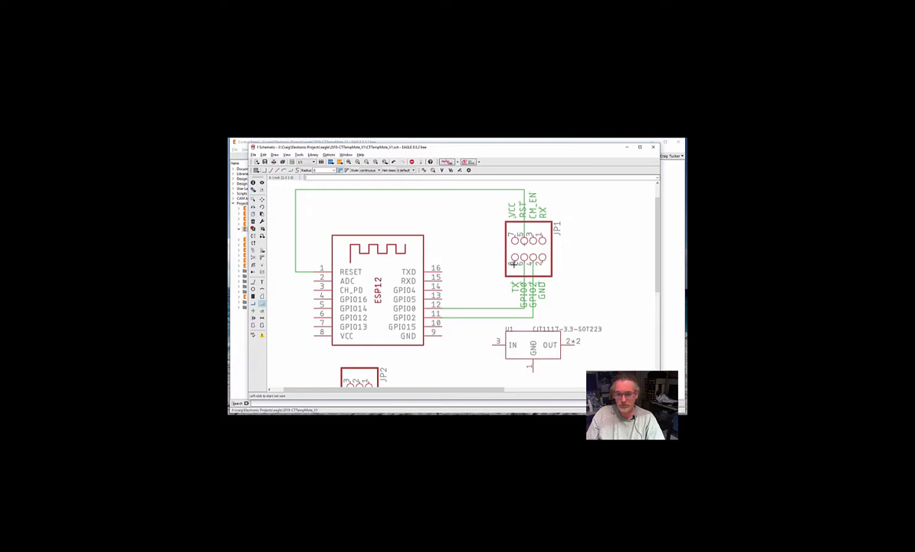
{"action": "left_click", "coordinate": [513, 263]}
{"action": "left_click", "coordinate": [441, 271]}
Step: Try to route a net from header pin 1 (RX) up and across toward the ESP-12's RXD pin
{"action": "left_click", "coordinate": [541, 236]}
{"action": "left_click", "coordinate": [543, 201]}
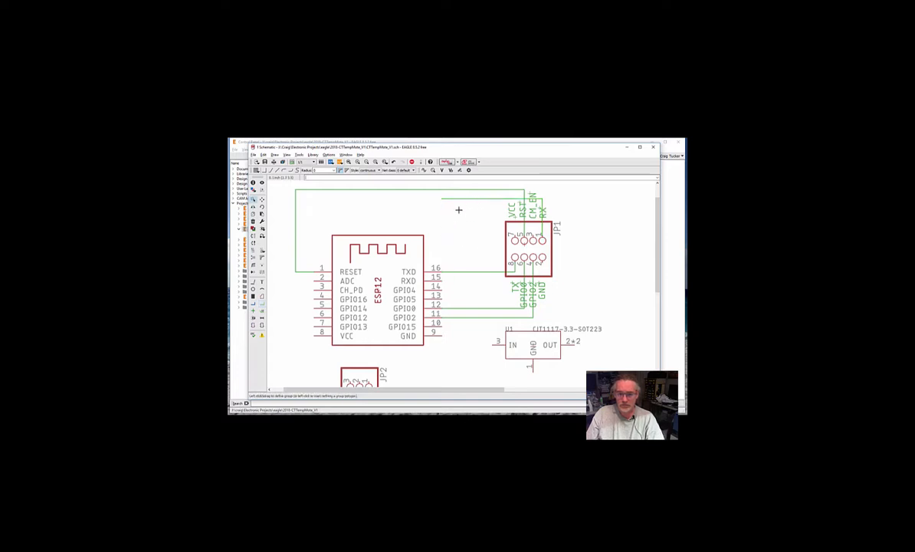
{"action": "key", "text": "Escape"}
{"action": "key", "text": "Escape"}
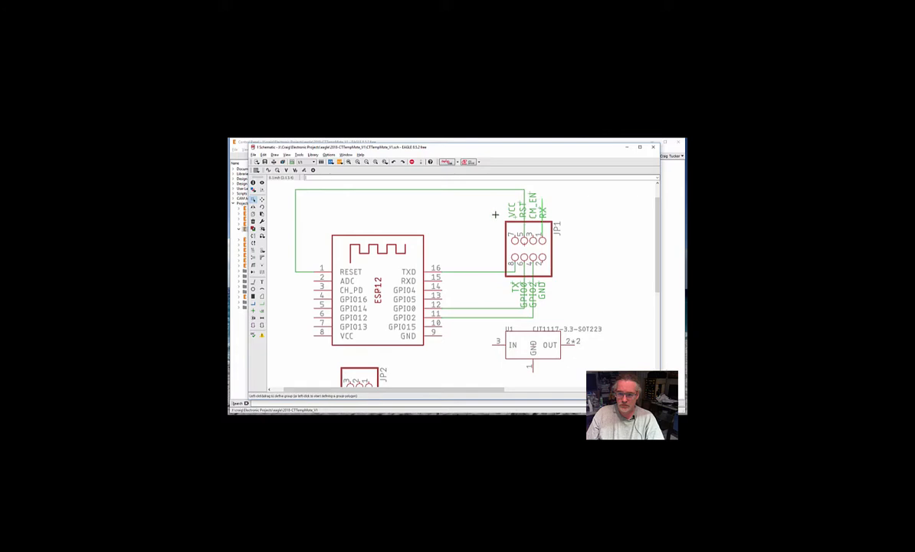
Step: Delete the leftover vertical net segment above header pin 1
{"action": "type", "text": "net"}
{"action": "key", "text": "Return"}
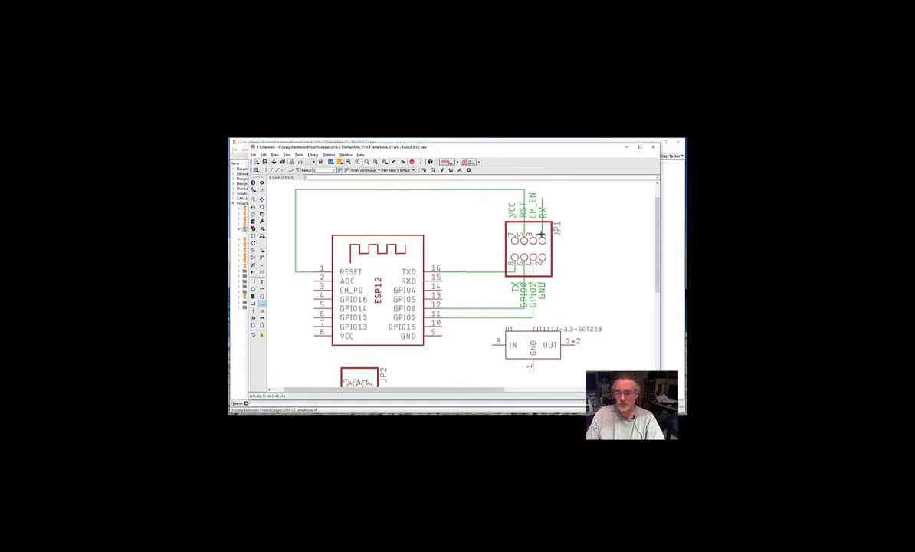
{"action": "key", "text": "Escape"}
{"action": "type", "text": "move"}
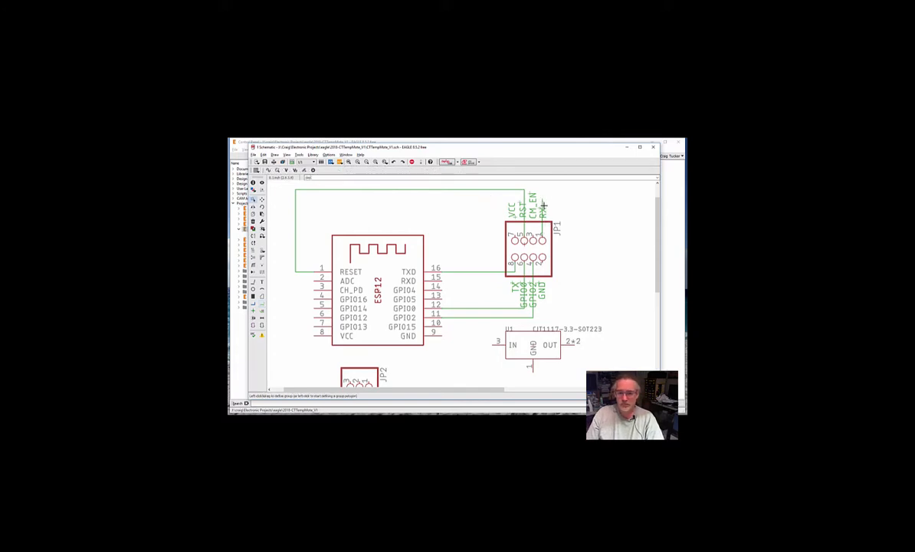
{"action": "key", "text": "Return"}
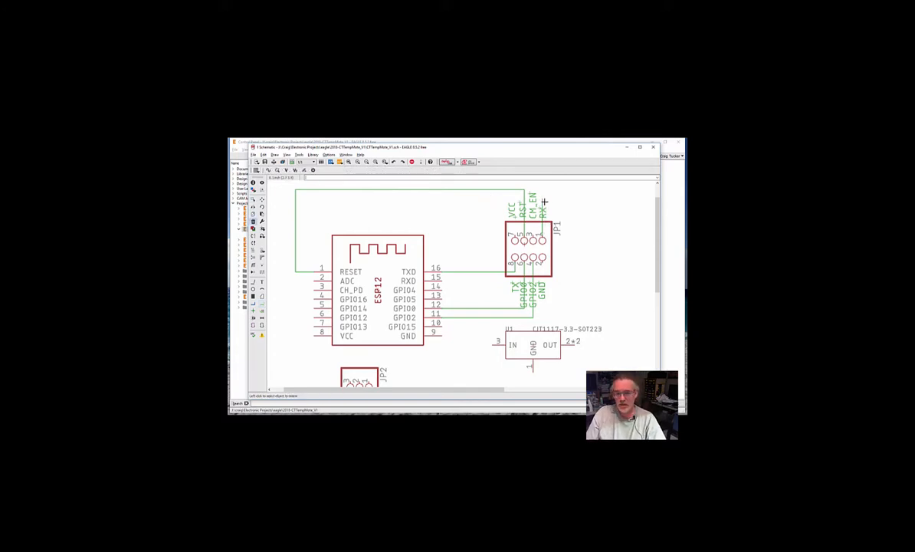
{"action": "left_click", "coordinate": [545, 201]}
Step: Draw a net from header pin 1 (RX) up, across and down to the ESP-12's RXD pin
{"action": "type", "text": "net"}
{"action": "key", "text": "Return"}
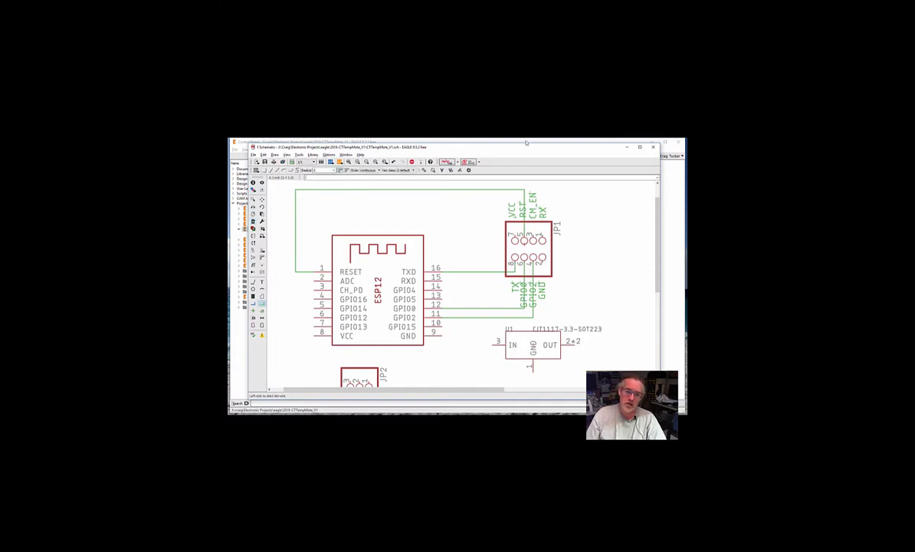
{"action": "left_click", "coordinate": [541, 238]}
{"action": "left_click", "coordinate": [542, 202]}
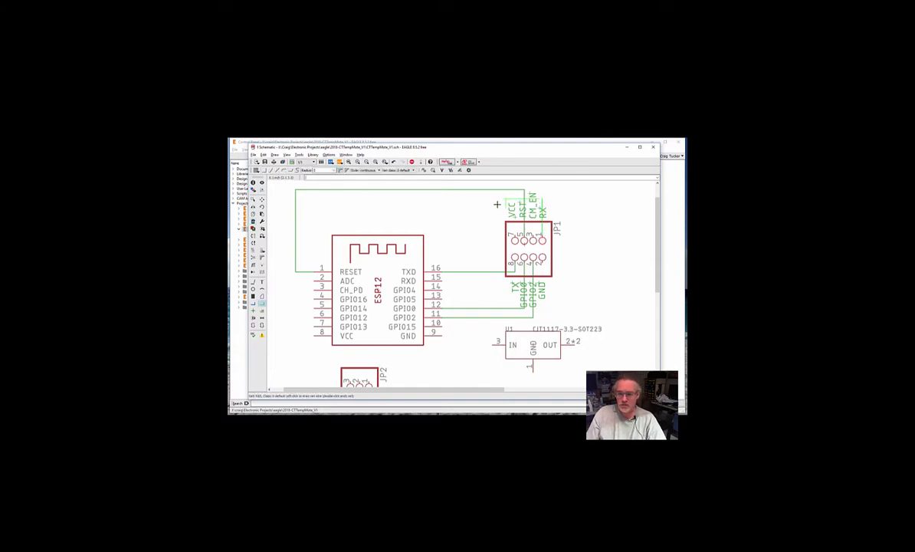
{"action": "left_click", "coordinate": [469, 204]}
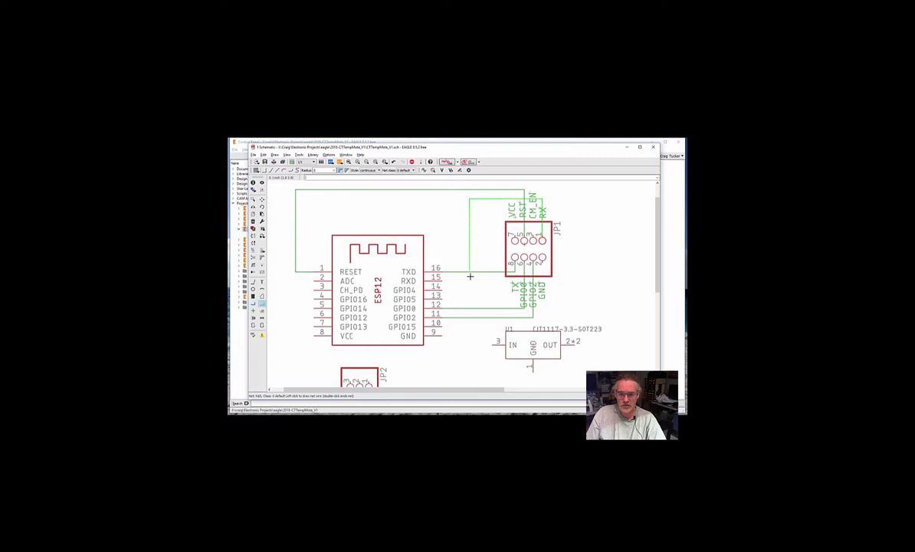
{"action": "left_click", "coordinate": [443, 280]}
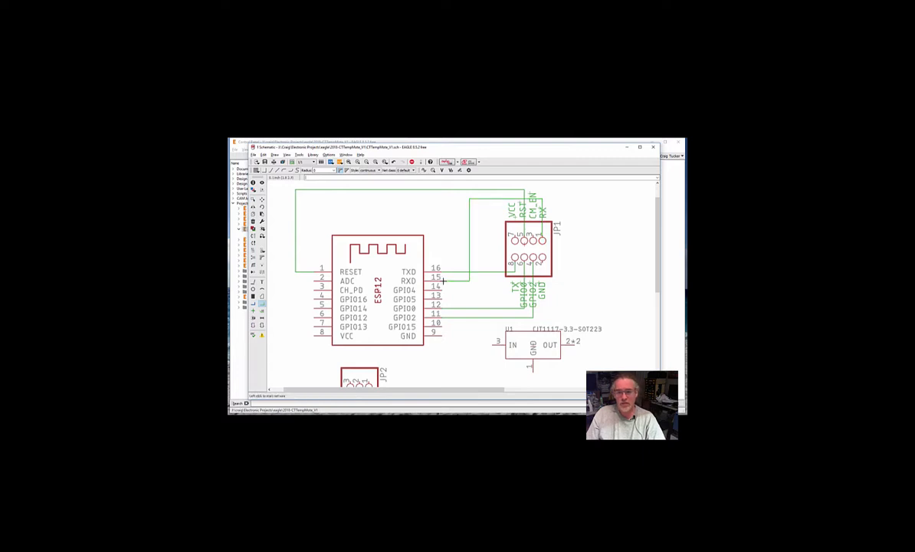
Step: Draw a net from header pin 3 over the top of the ESP-12 to its CH_PD pin
{"action": "left_click", "coordinate": [531, 223]}
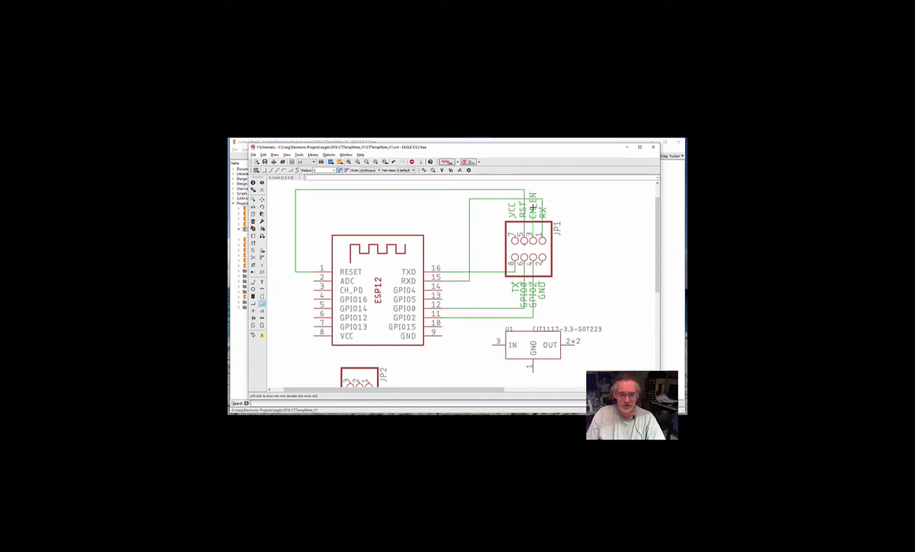
{"action": "left_click", "coordinate": [305, 205]}
{"action": "left_click", "coordinate": [313, 290]}
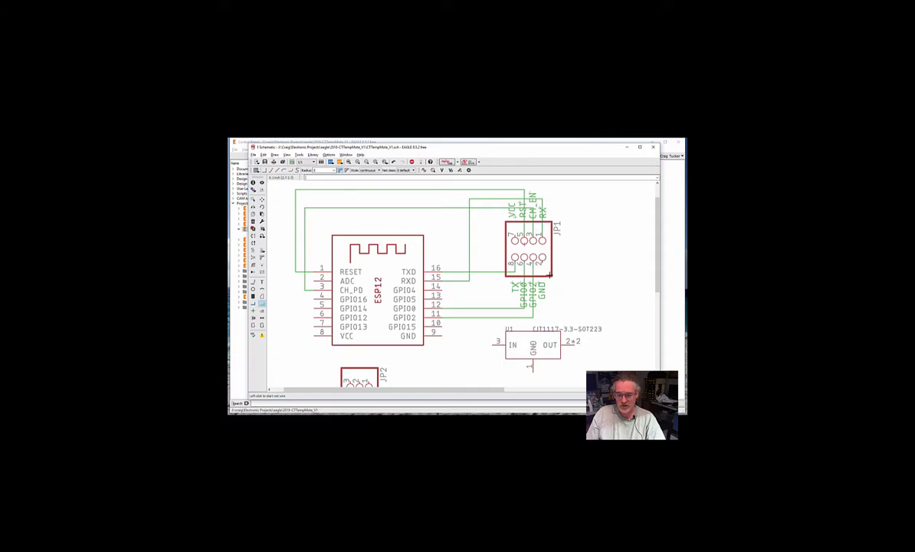
{"action": "key", "text": "Escape"}
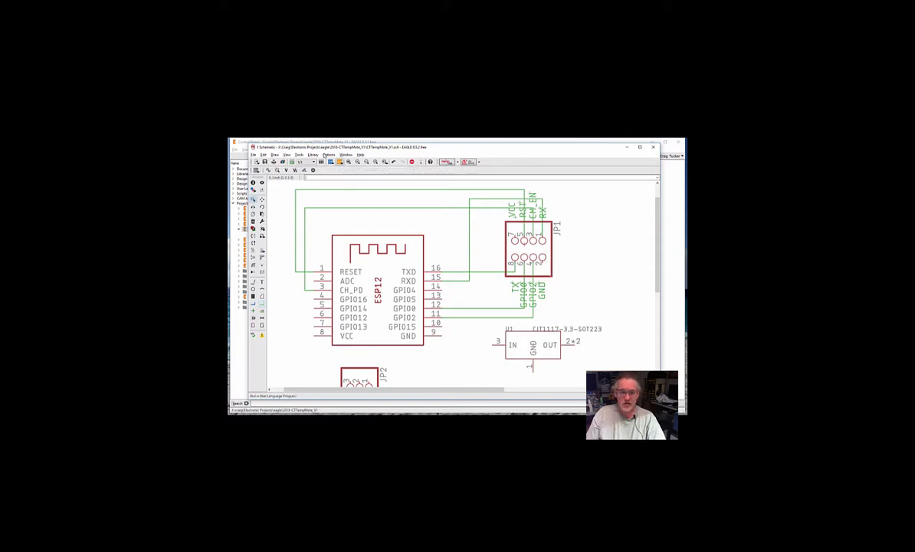
Step: Search the parts library for *vcc* and place the SparkFun-PowerSymbols VCC symbol beside the 2x4 header, above the regulator's OUT side
{"action": "left_click", "coordinate": [313, 177]}
{"action": "type", "text": "a"}
{"action": "key", "text": "Return"}
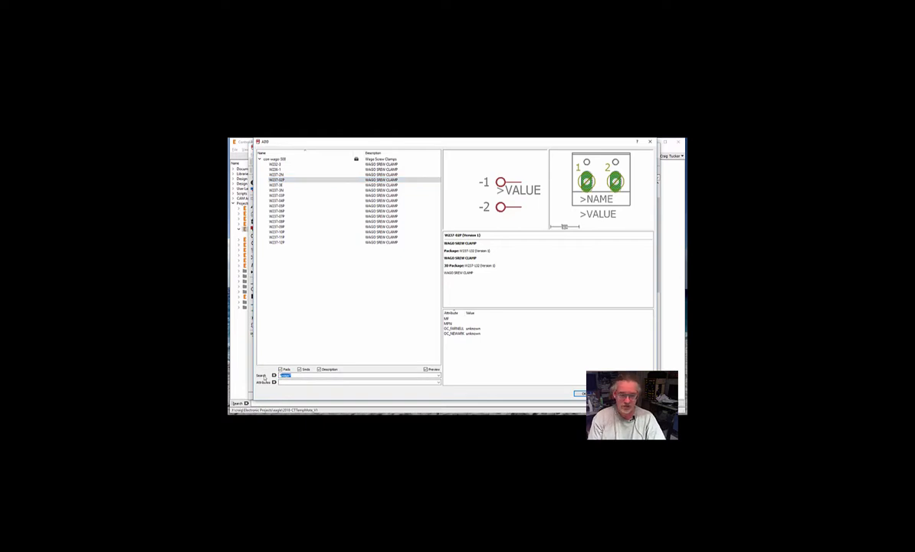
{"action": "type", "text": "*vcc*"}
{"action": "key", "text": "Return"}
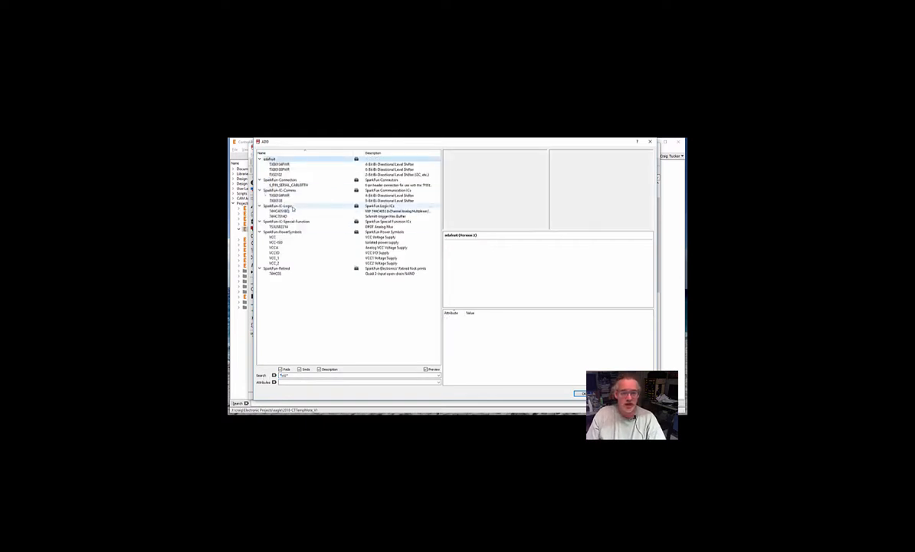
{"action": "left_click", "coordinate": [273, 238]}
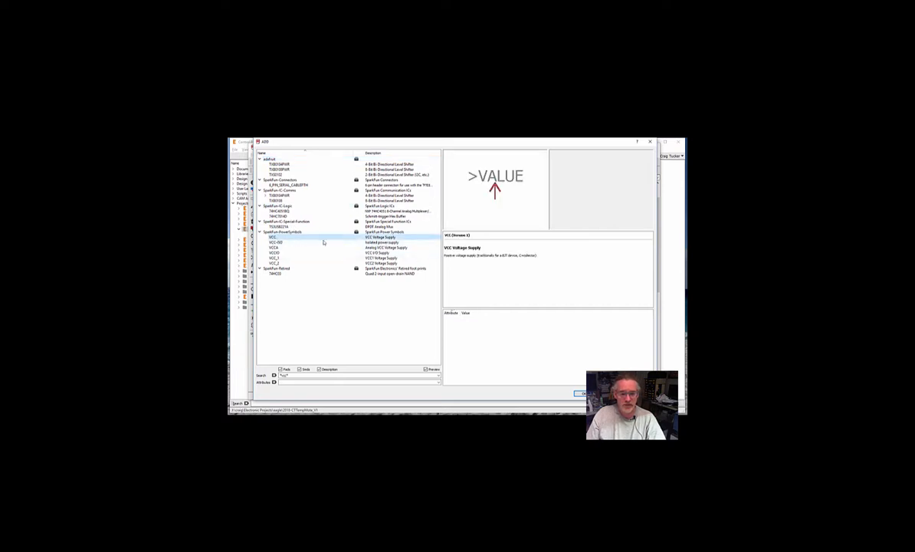
{"action": "key", "text": "Return"}
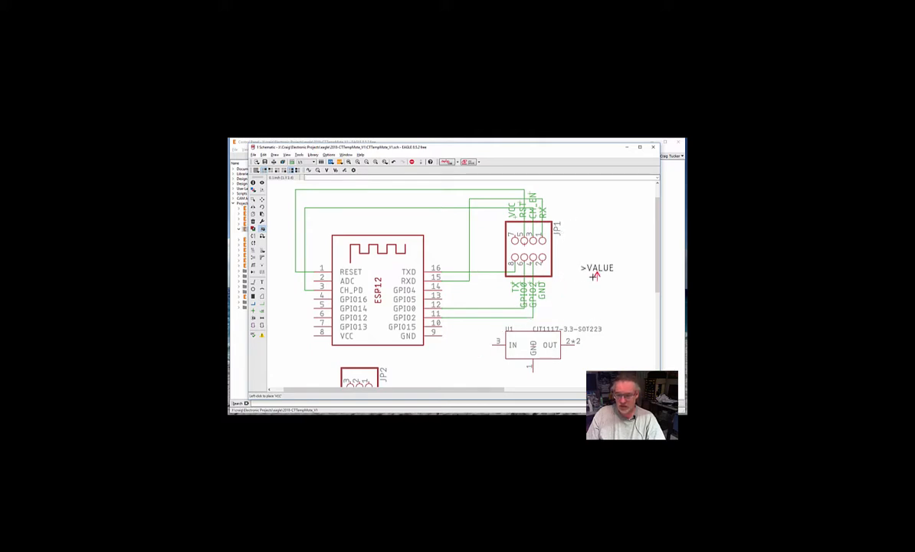
{"action": "left_click", "coordinate": [588, 281]}
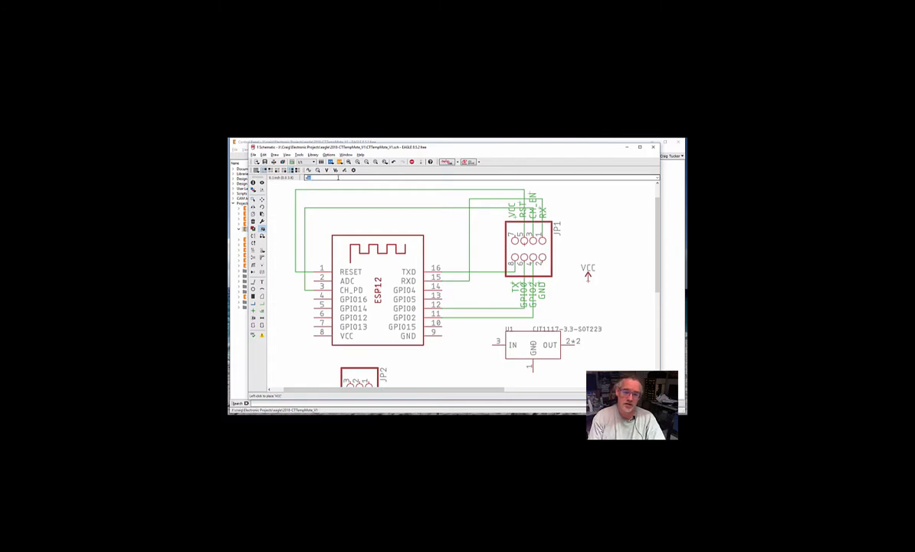
{"action": "key", "text": "Escape"}
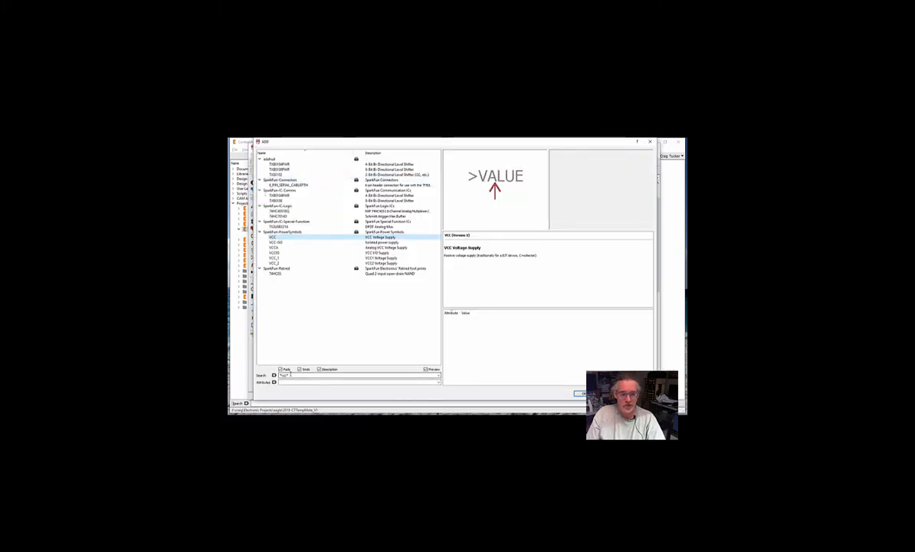
Step: Search the parts library for *gnd* and place the SparkFun-PowerSymbols GND symbol just above the PWR-1 clamp terminal
{"action": "double_click", "coordinate": [284, 375]}
{"action": "type", "text": "gnd*"}
{"action": "key", "text": "Return"}
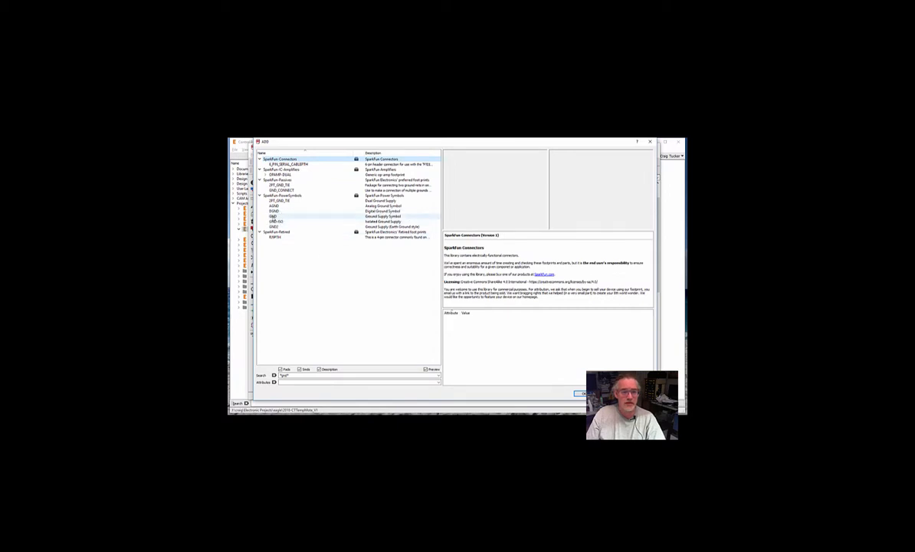
{"action": "double_click", "coordinate": [275, 217]}
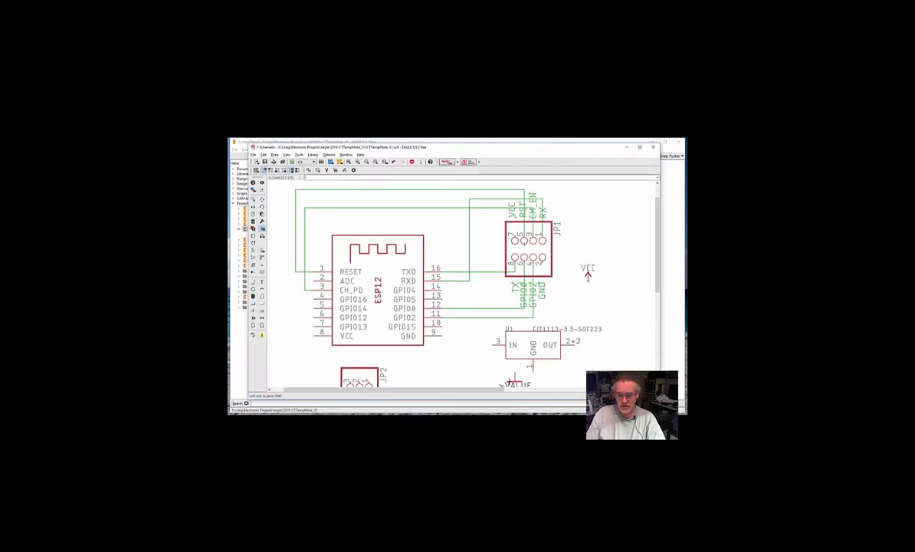
{"action": "scroll", "coordinate": [561, 379], "scroll_direction": "down", "scroll_amount": 2}
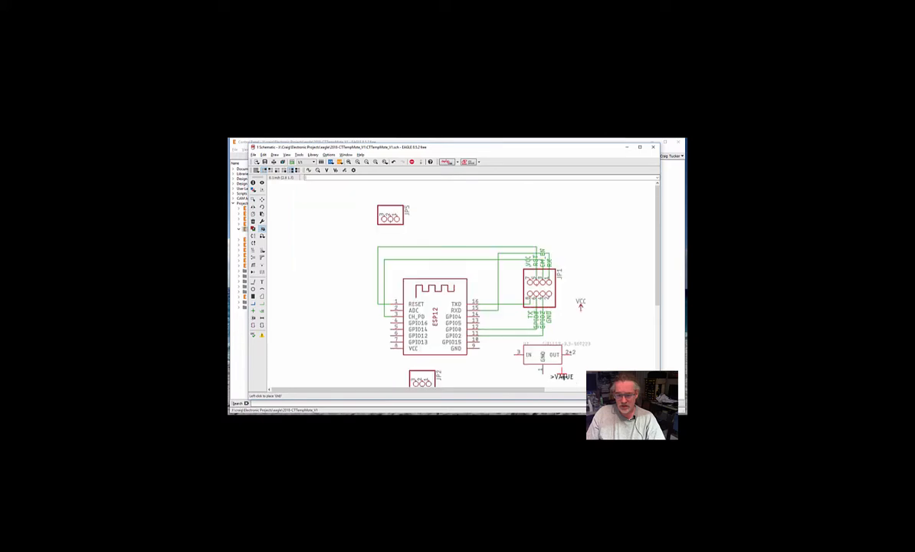
{"action": "middle_click_drag", "start_coordinate": [498, 368], "coordinate": [510, 311]}
{"action": "left_click", "coordinate": [510, 312]}
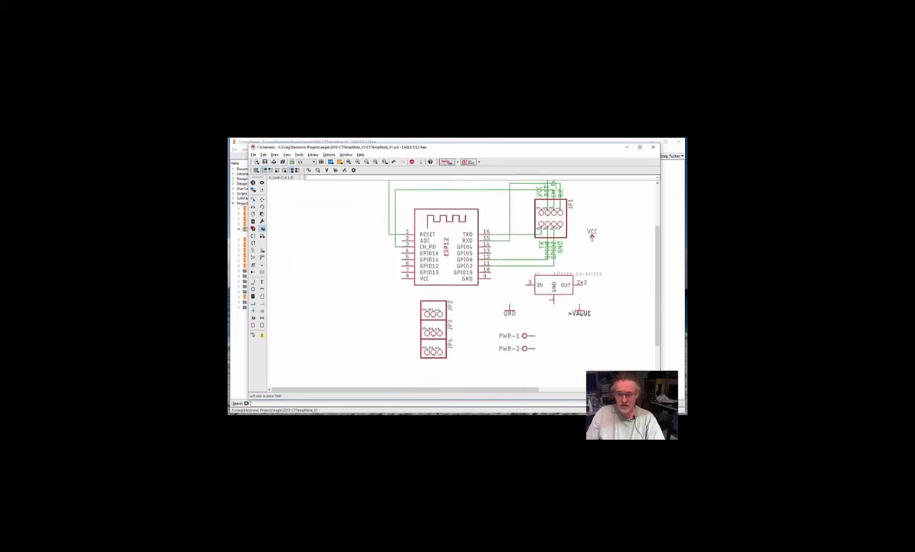
{"action": "key", "text": "Escape"}
{"action": "key", "text": "Escape"}
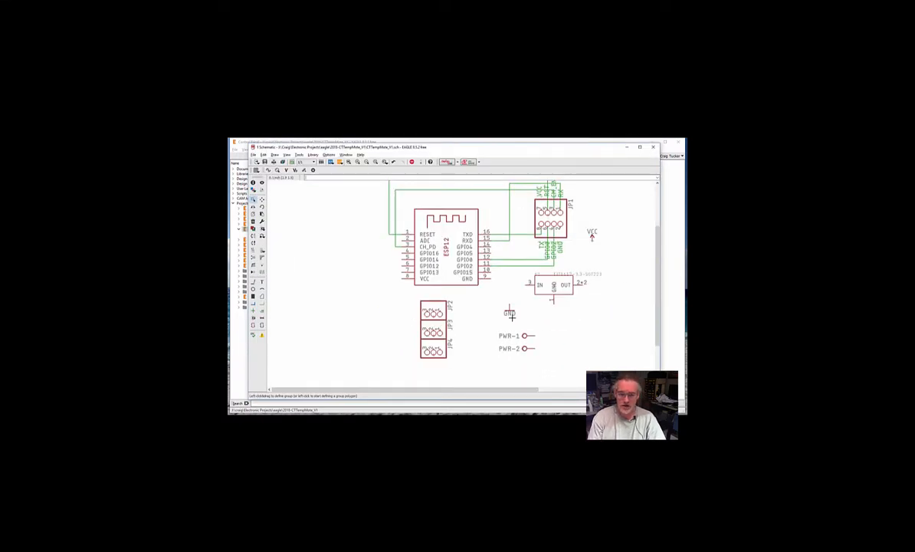
Step: Draw nets connecting the GND symbol to the ESP-12's GND pin and the regulator's GND pin
{"action": "key", "text": "alt+n"}
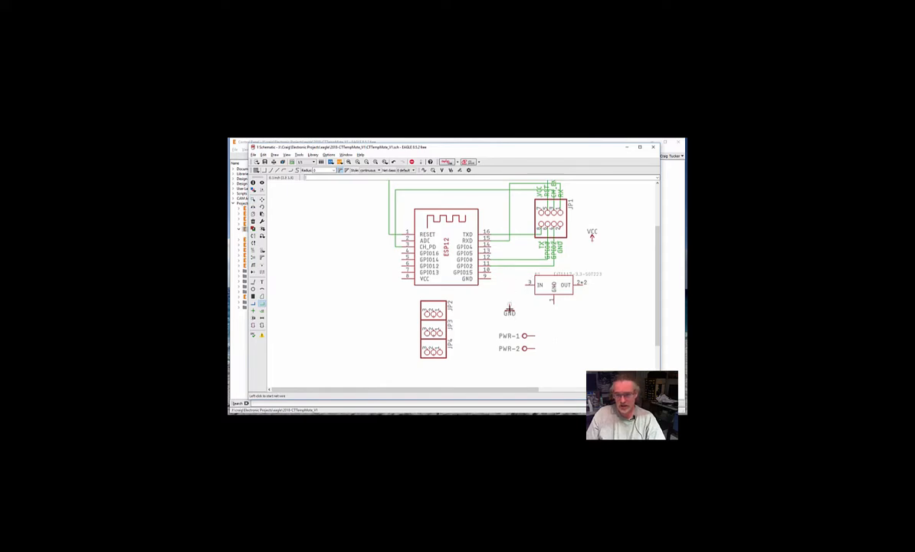
{"action": "left_click", "coordinate": [510, 308]}
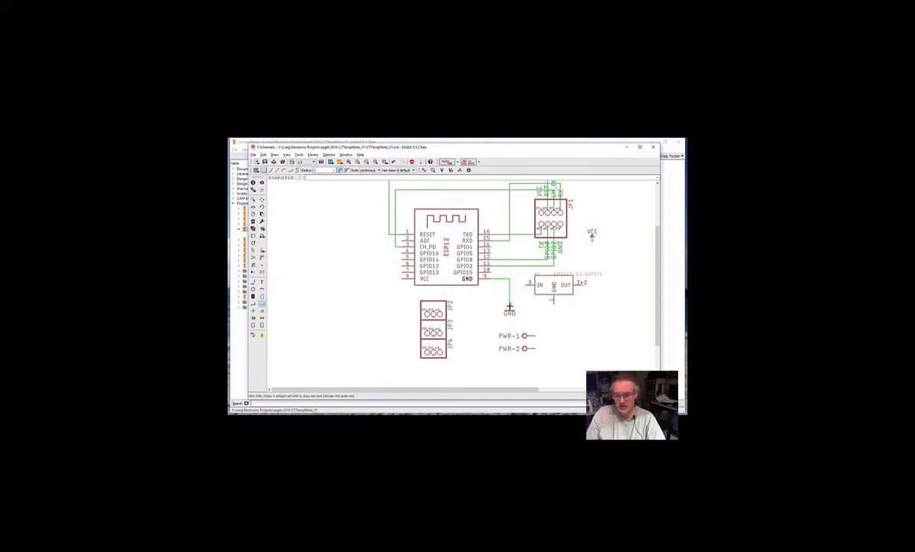
{"action": "left_click", "coordinate": [552, 299]}
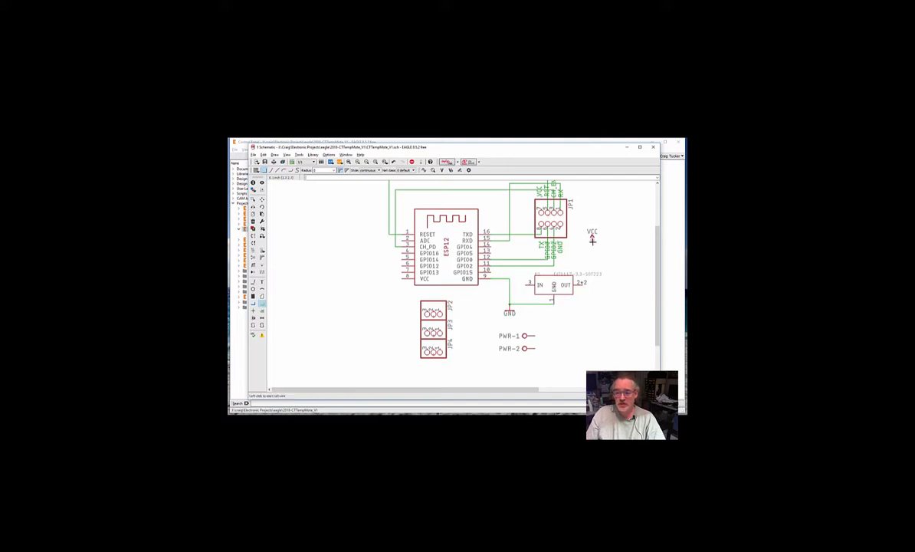
Step: Draw nets connecting the VCC symbol to the regulator's OUT pin and the 2x4 header's VCC pin 7
{"action": "left_click", "coordinate": [593, 242]}
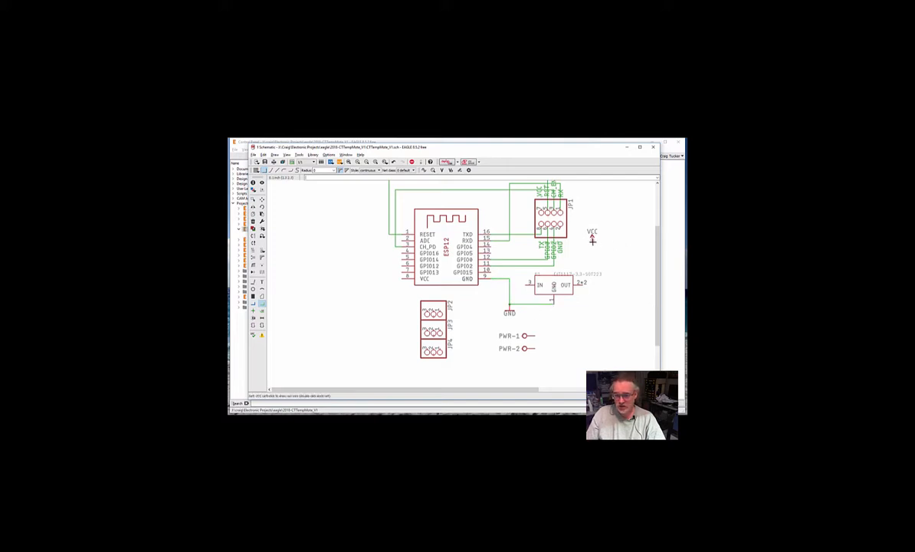
{"action": "left_click", "coordinate": [583, 283]}
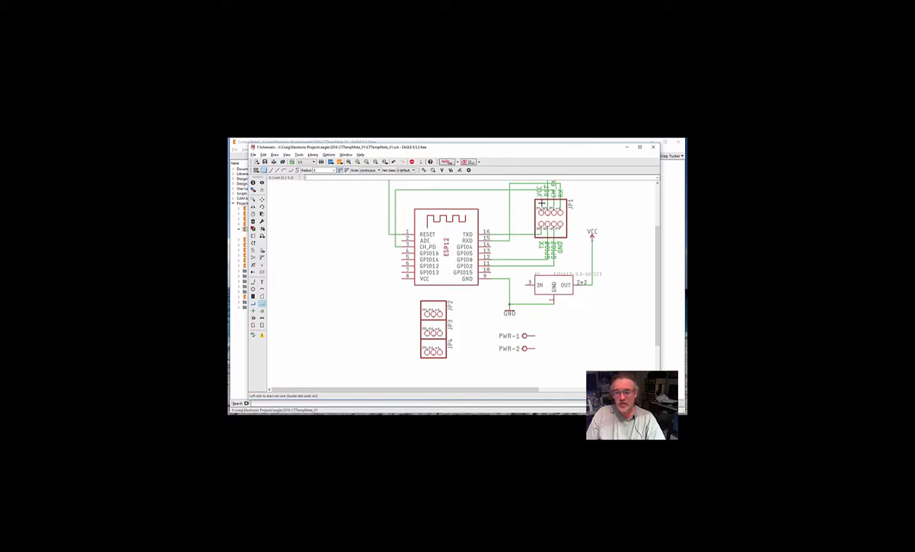
{"action": "left_click", "coordinate": [582, 201]}
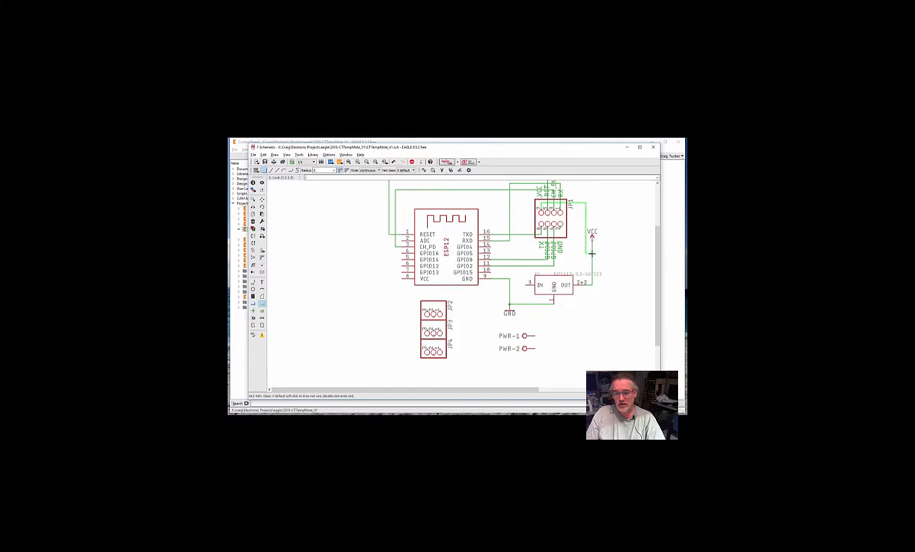
{"action": "left_click", "coordinate": [592, 240]}
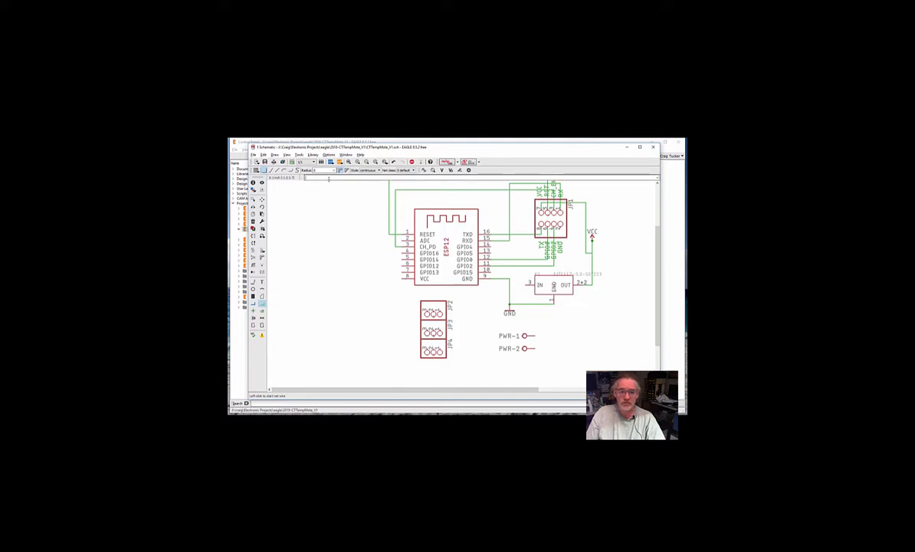
Step: Copy the VCC symbol to beside the ESP-12's VCC pin 8 and connect it to that pin with a net
{"action": "type", "text": "copy"}
{"action": "key", "text": "Return"}
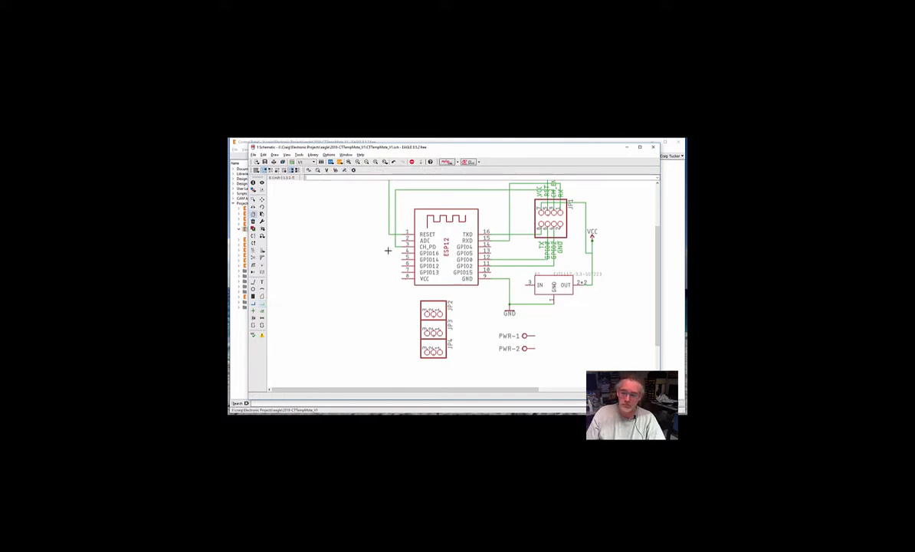
{"action": "left_click", "coordinate": [591, 237]}
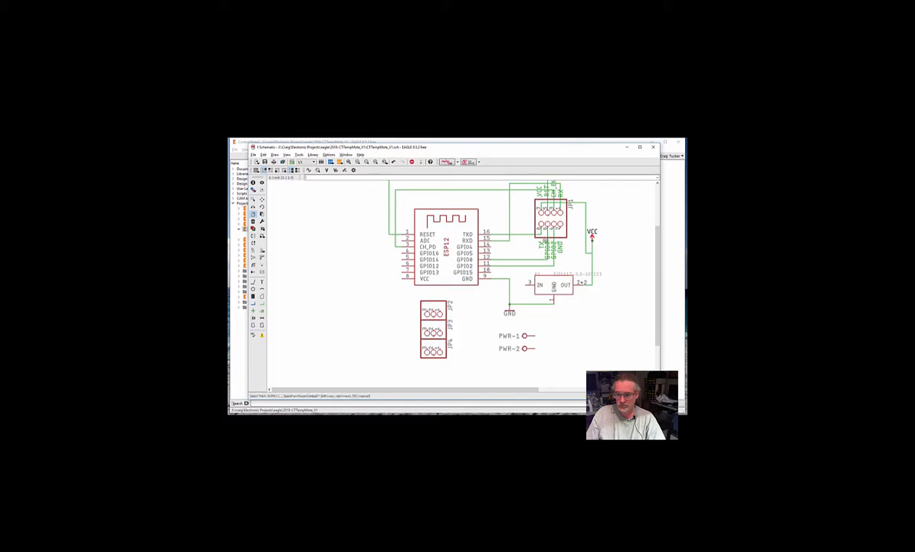
{"action": "left_click", "coordinate": [376, 278]}
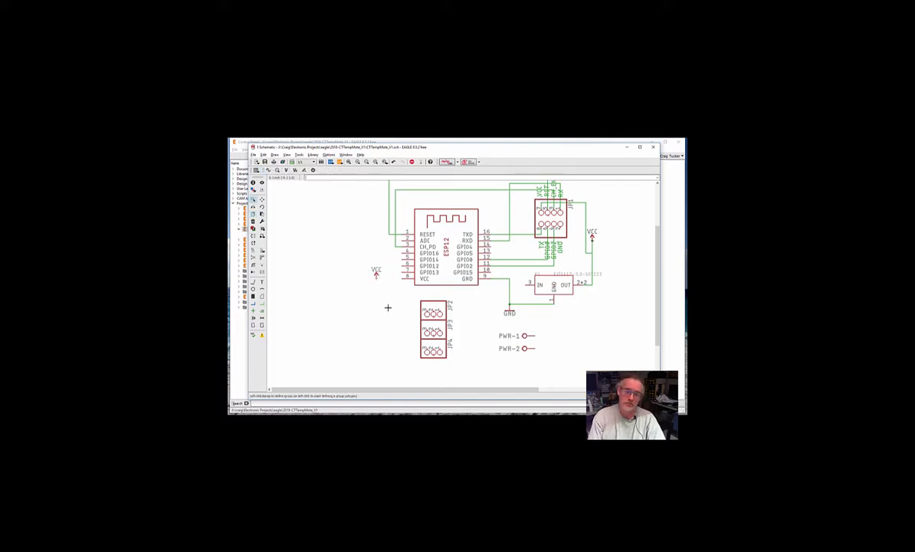
{"action": "key", "text": "Return"}
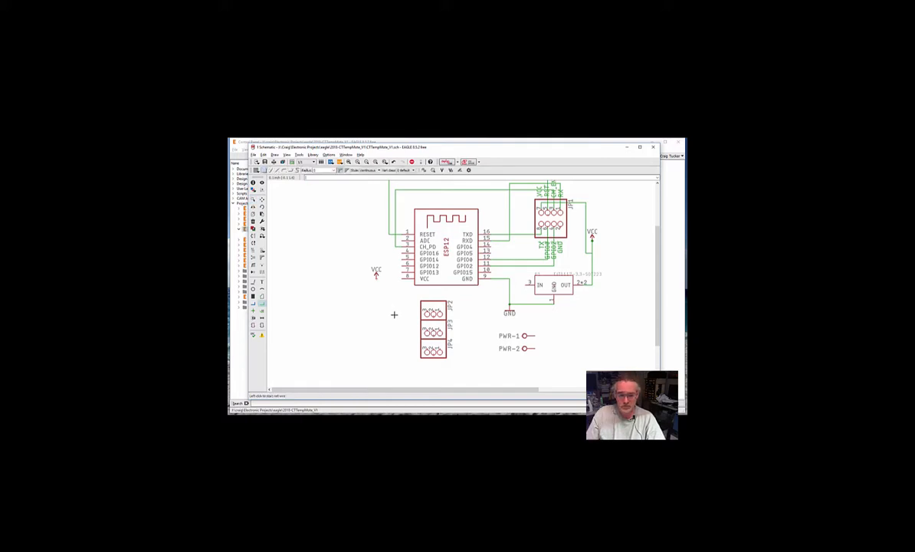
{"action": "left_click", "coordinate": [377, 279]}
{"action": "left_click", "coordinate": [403, 279]}
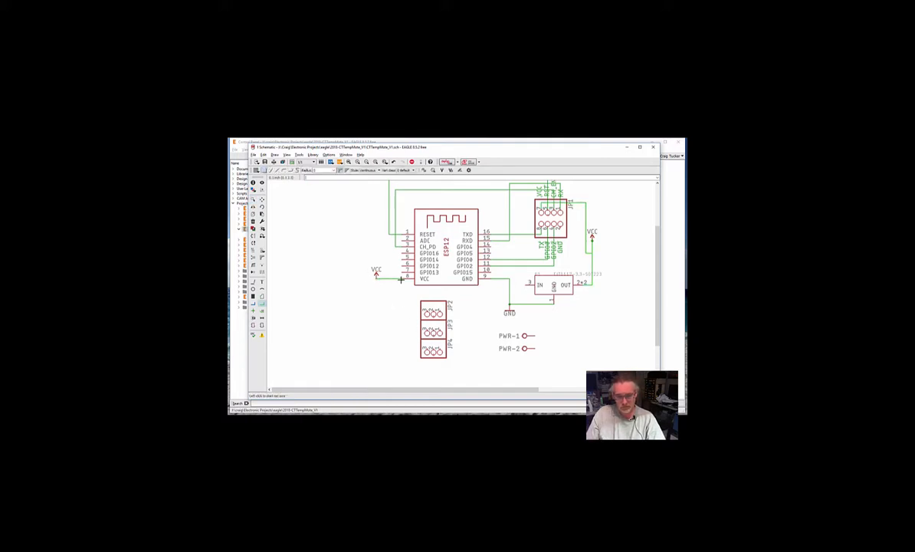
{"action": "key", "text": "Escape"}
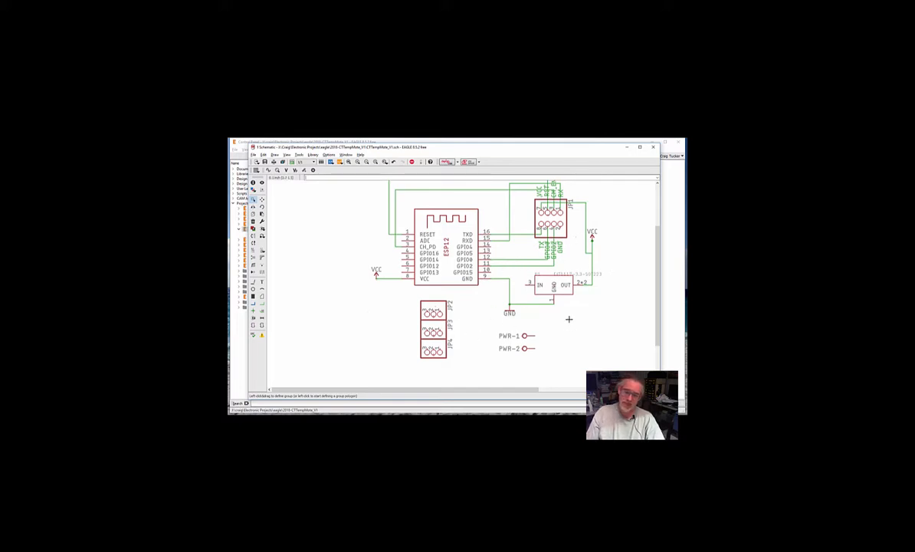
Step: Draw a net from the GND symbol down and around to the PWR-1 clamp terminal
{"action": "type", "text": "net"}
{"action": "key", "text": "Return"}
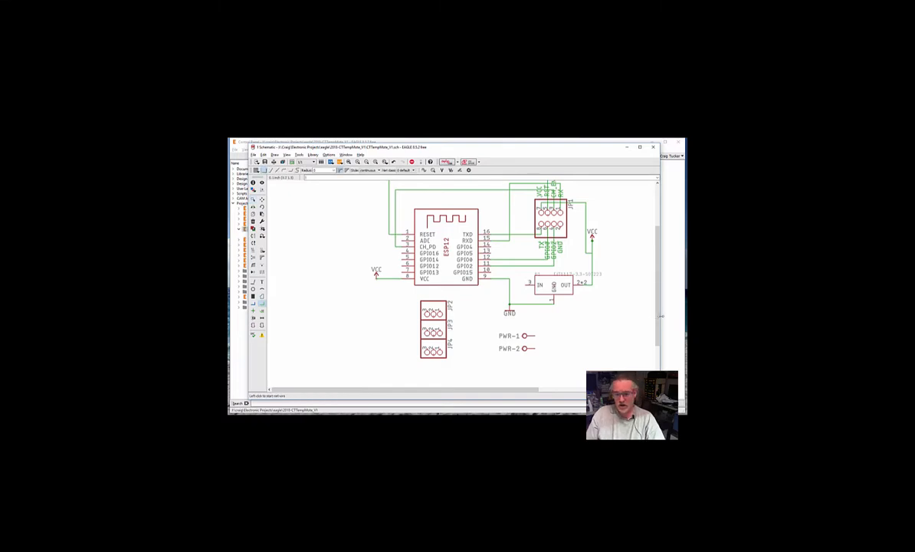
{"action": "left_click", "coordinate": [508, 306]}
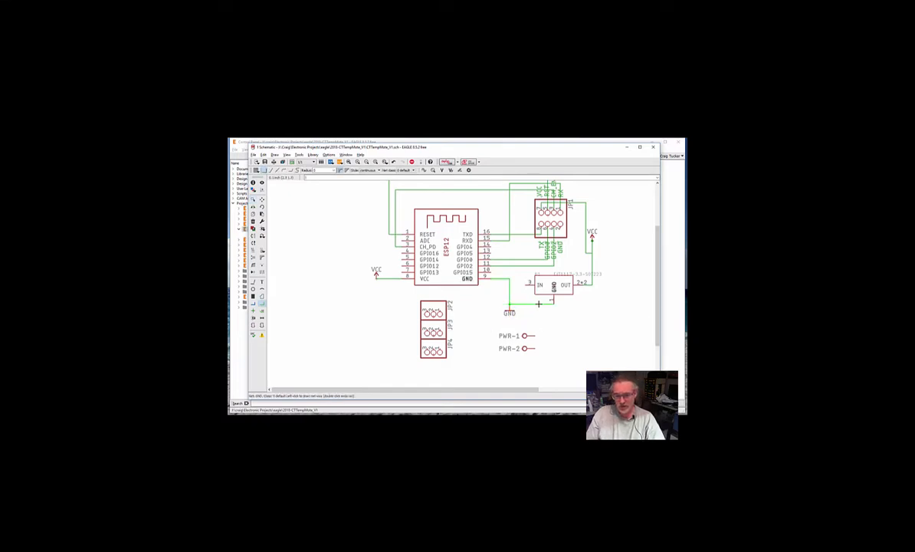
{"action": "left_click", "coordinate": [543, 304]}
{"action": "left_click", "coordinate": [508, 306]}
{"action": "left_click", "coordinate": [556, 333]}
{"action": "left_click", "coordinate": [535, 336]}
{"action": "key", "text": "Escape"}
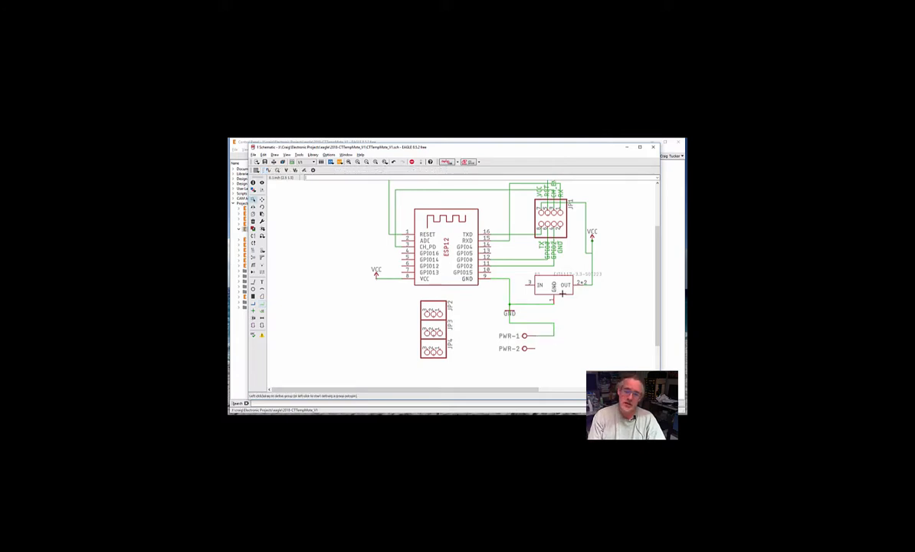
Step: Draw a net from the PWR-2 clamp terminal up and around to the regulator's IN pin
{"action": "type", "text": "net"}
{"action": "key", "text": "Return"}
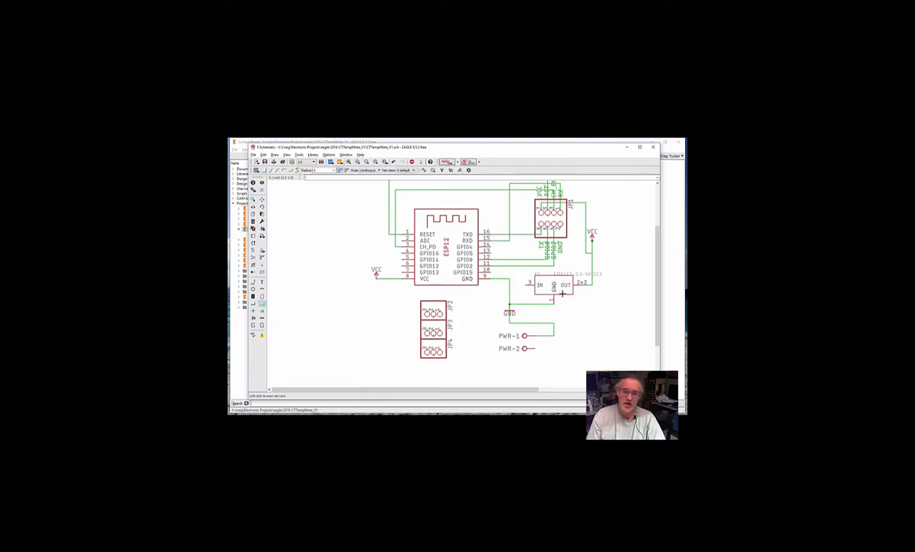
{"action": "left_click", "coordinate": [535, 349]}
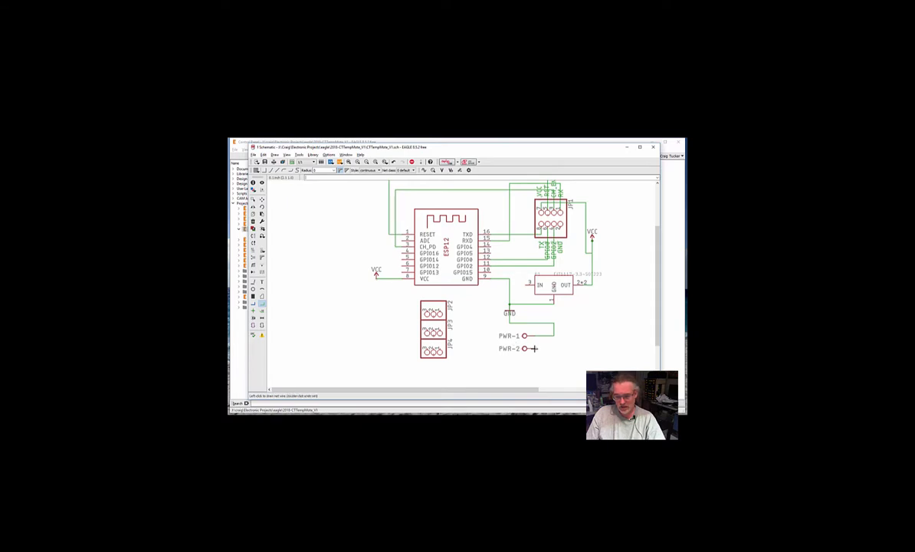
{"action": "left_click", "coordinate": [568, 311]}
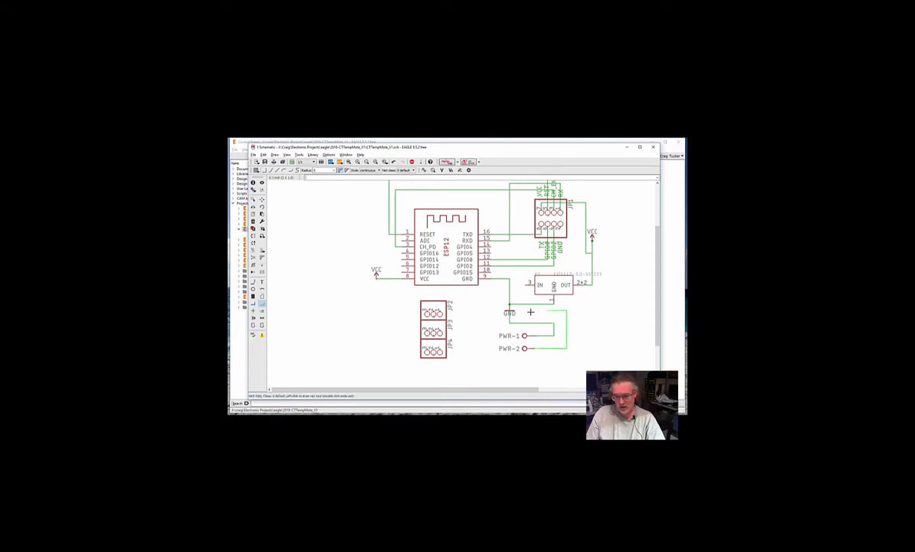
{"action": "left_click", "coordinate": [525, 285]}
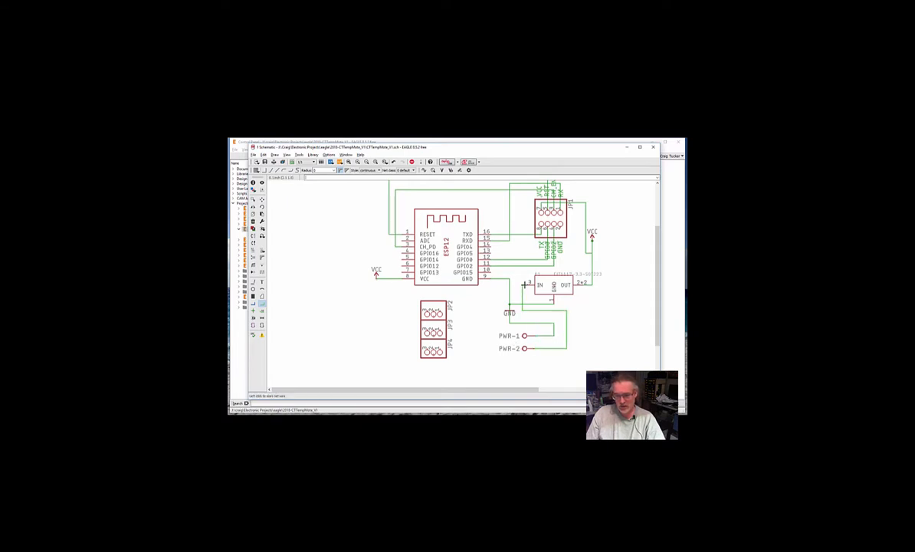
Step: Place the text label GND just below the PWR-1 clamp terminal's pin
{"action": "type", "text": "group"}
{"action": "key", "text": "Return"}
{"action": "type", "text": "t"}
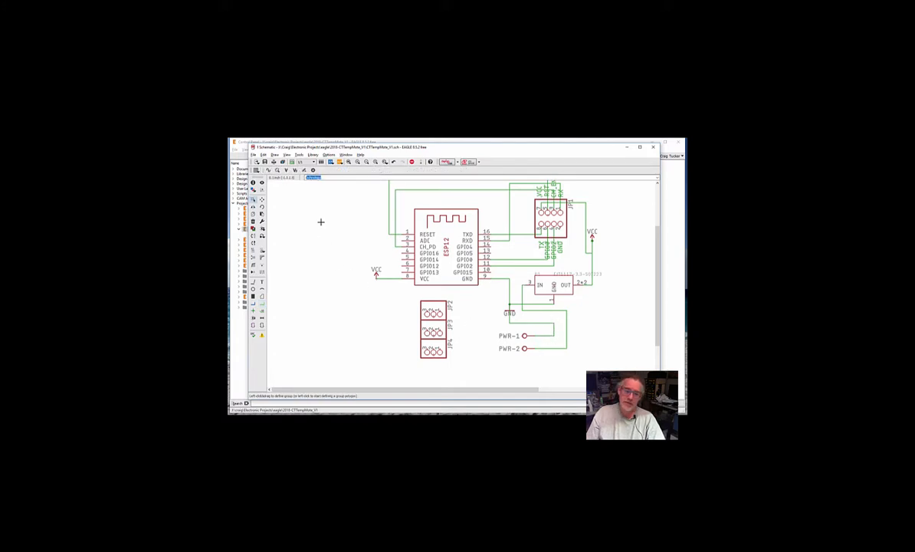
{"action": "type", "text": "ext"}
{"action": "key", "text": "Return"}
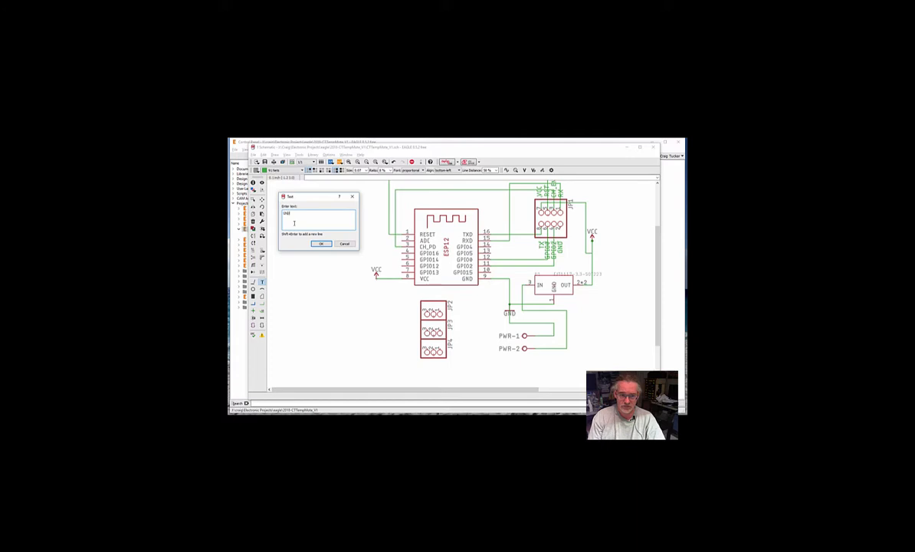
{"action": "type", "text": "GND"}
{"action": "key", "text": "Return"}
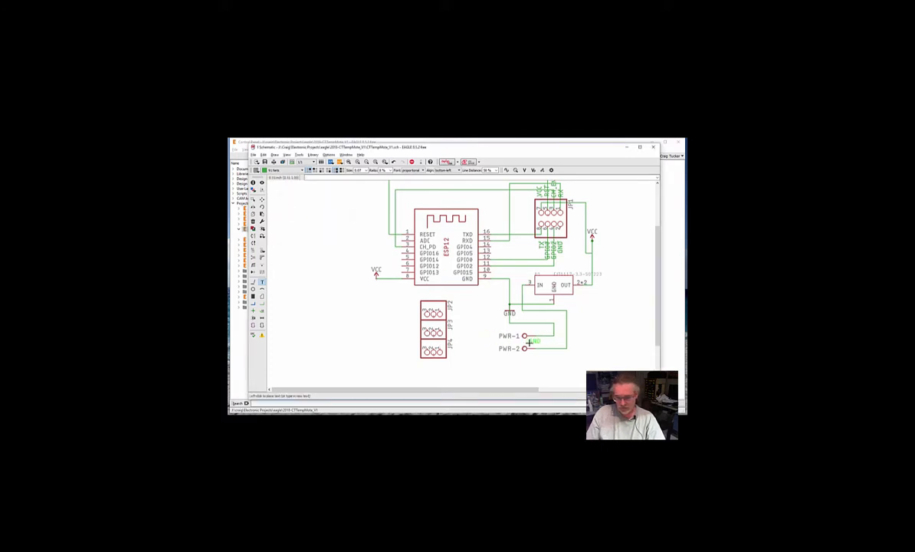
{"action": "left_click", "coordinate": [529, 342]}
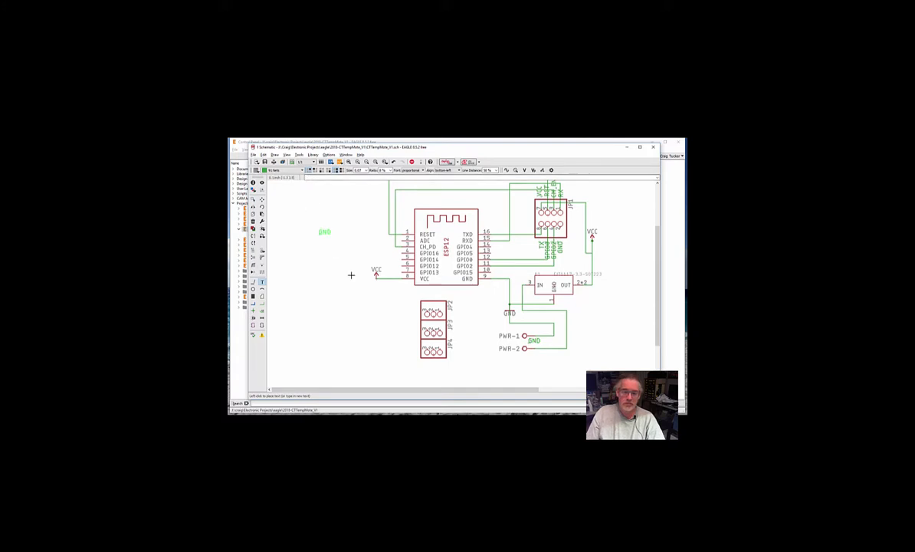
Step: Place the text label PWR just below the PWR-2 clamp terminal's pin
{"action": "key", "text": "Escape"}
{"action": "type", "text": "P"}
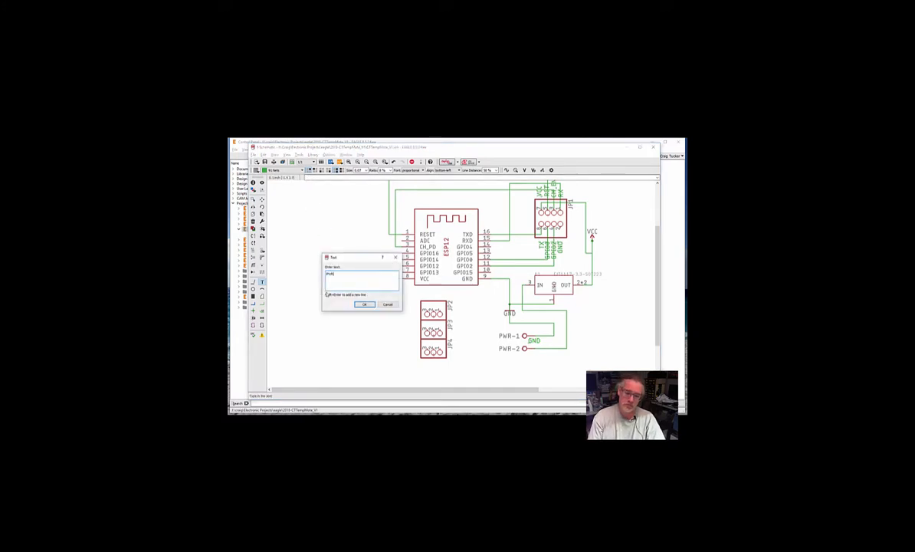
{"action": "type", "text": "WR"}
{"action": "key", "text": "Return"}
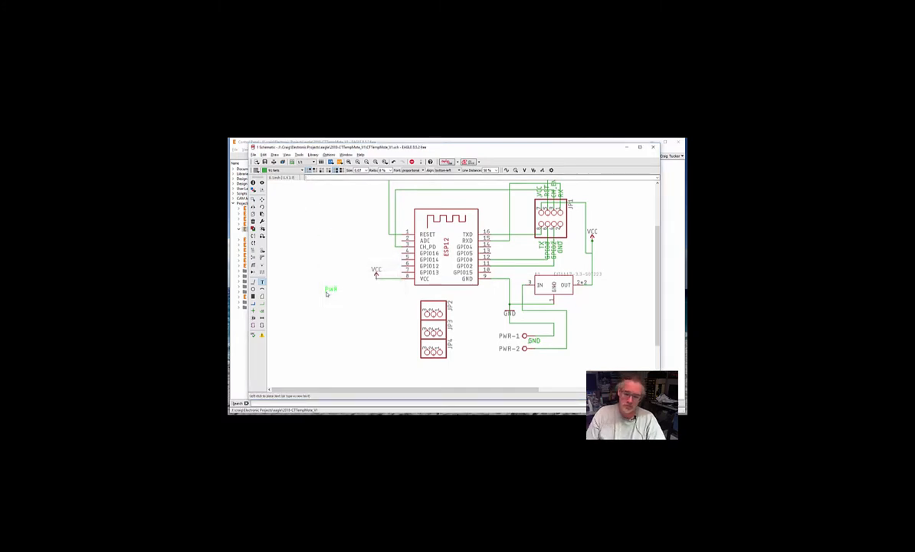
{"action": "left_click", "coordinate": [529, 354]}
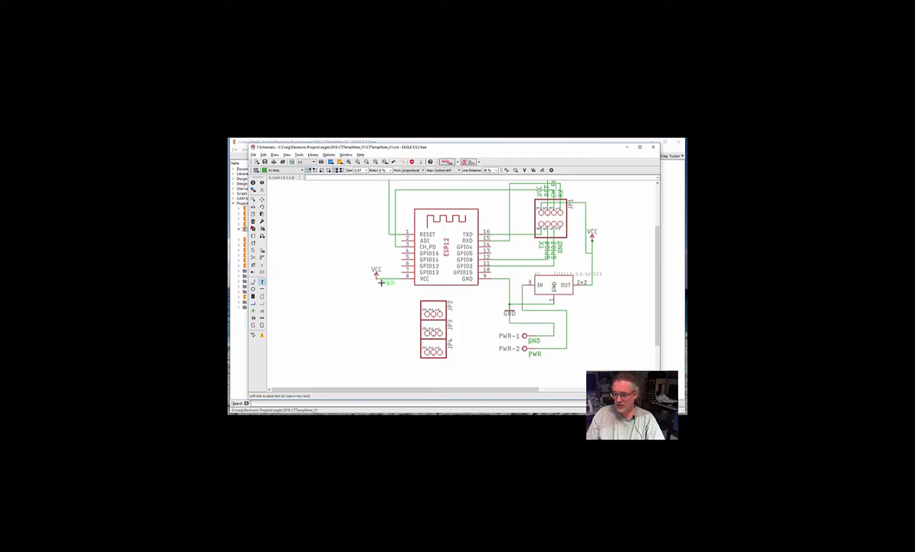
Step: Start adding a part and search the libraries for *resistor*
{"action": "left_click", "coordinate": [335, 178]}
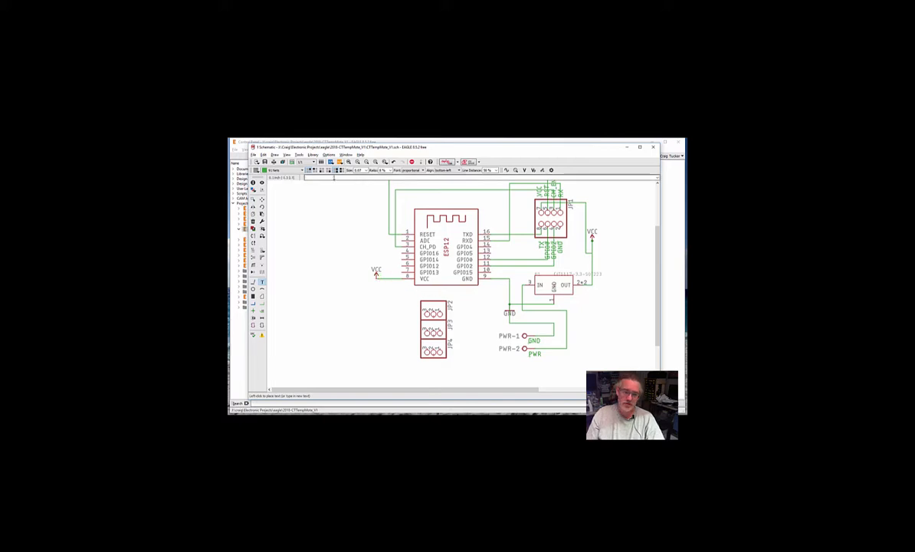
{"action": "type", "text": "add"}
{"action": "key", "text": "Return"}
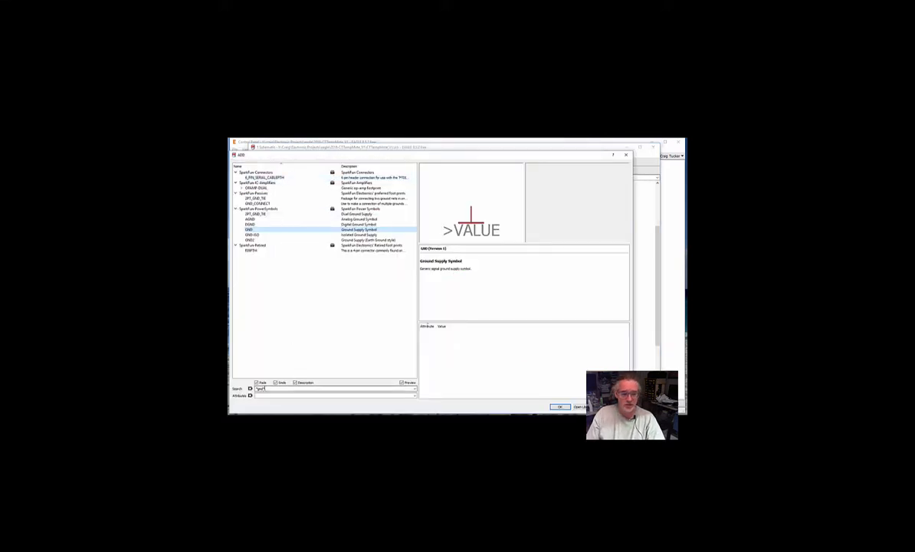
{"action": "triple_click", "coordinate": [258, 389]}
{"action": "type", "text": "*resistor*"}
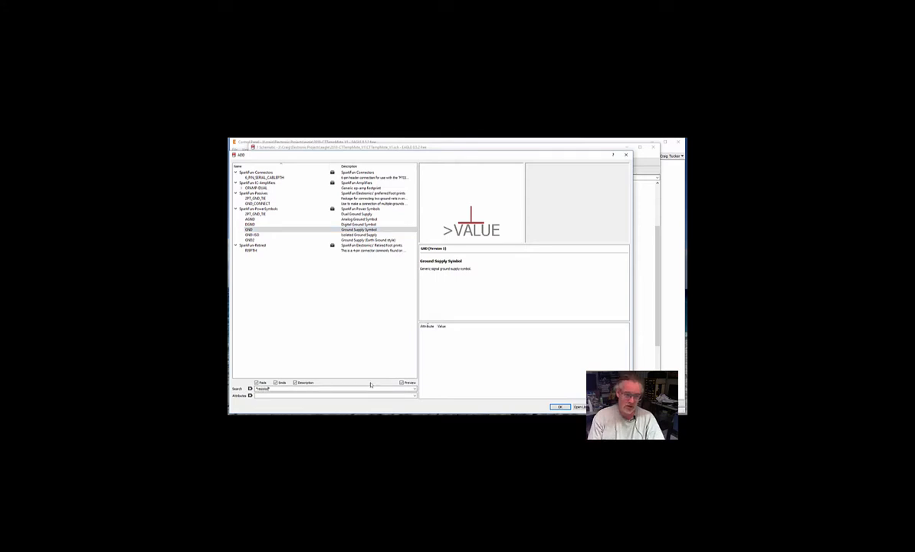
{"action": "key", "text": "Return"}
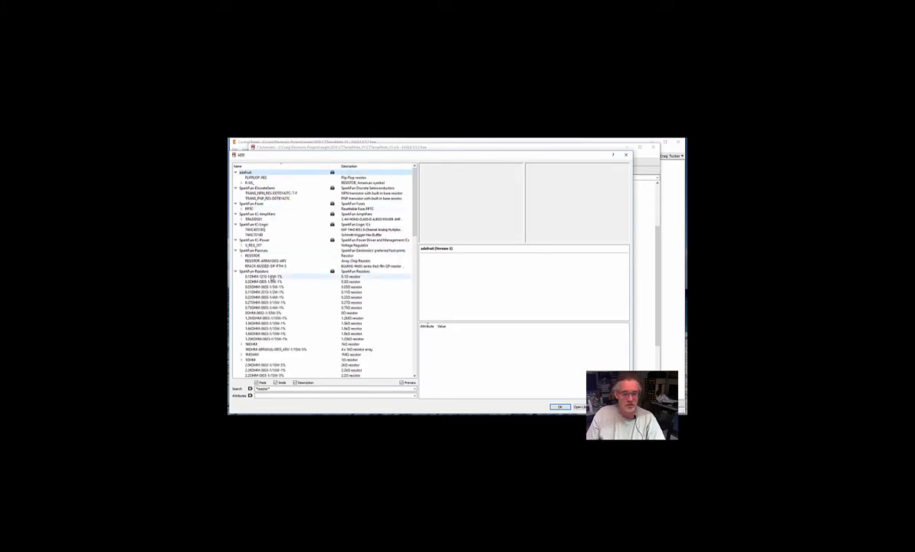
Step: Expand the 10KOHM entry in SparkFun-Resistors and preview its 0603 1/10W 1% variant
{"action": "scroll", "coordinate": [286, 281], "scroll_direction": "down", "scroll_amount": 2}
{"action": "scroll", "coordinate": [315, 272], "scroll_direction": "down", "scroll_amount": 4}
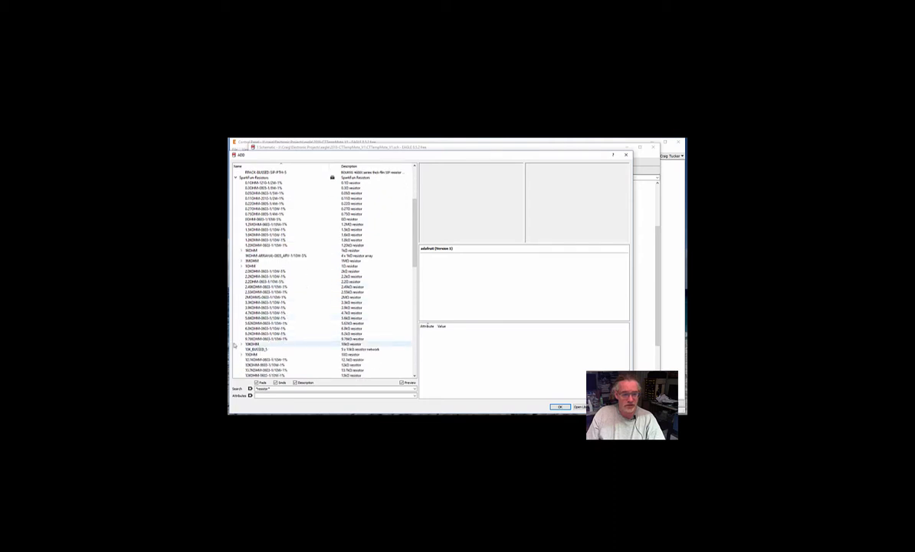
{"action": "left_click", "coordinate": [241, 345]}
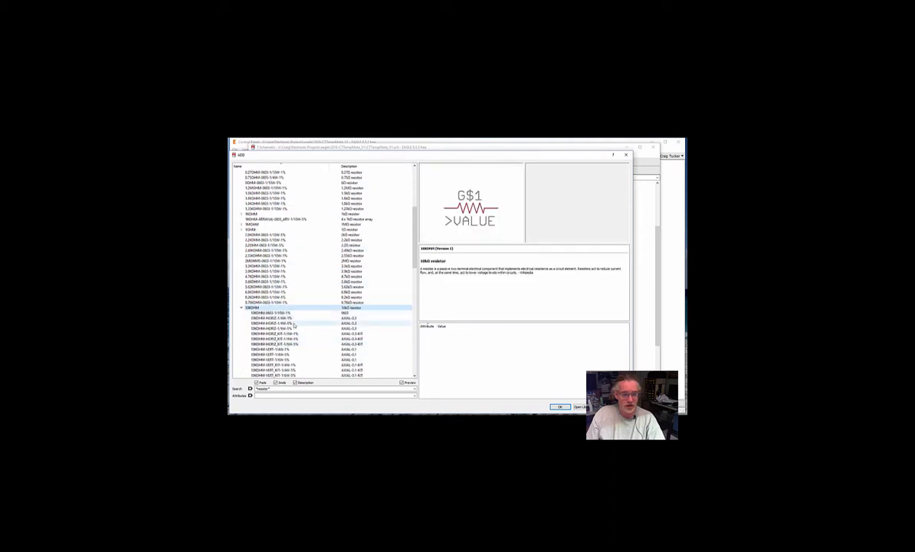
{"action": "scroll", "coordinate": [298, 344], "scroll_direction": "down", "scroll_amount": 2}
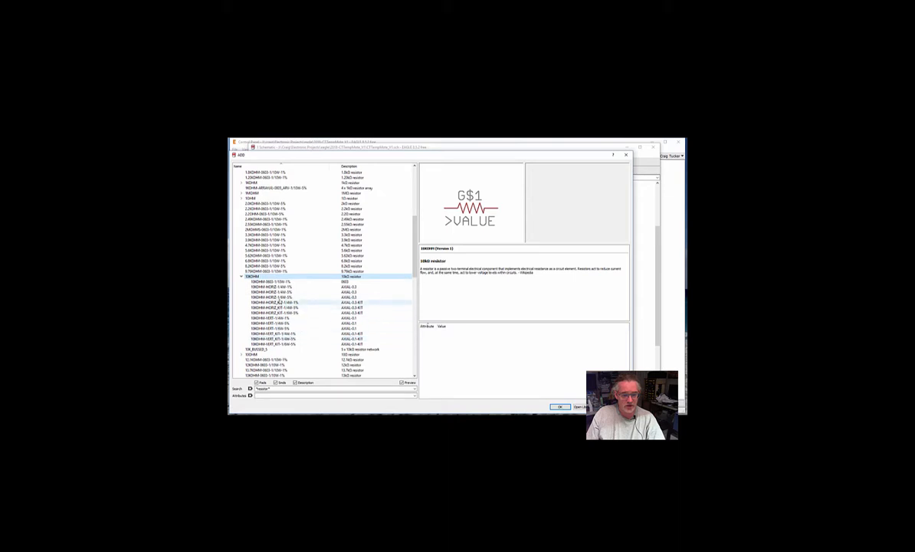
{"action": "left_click", "coordinate": [269, 282]}
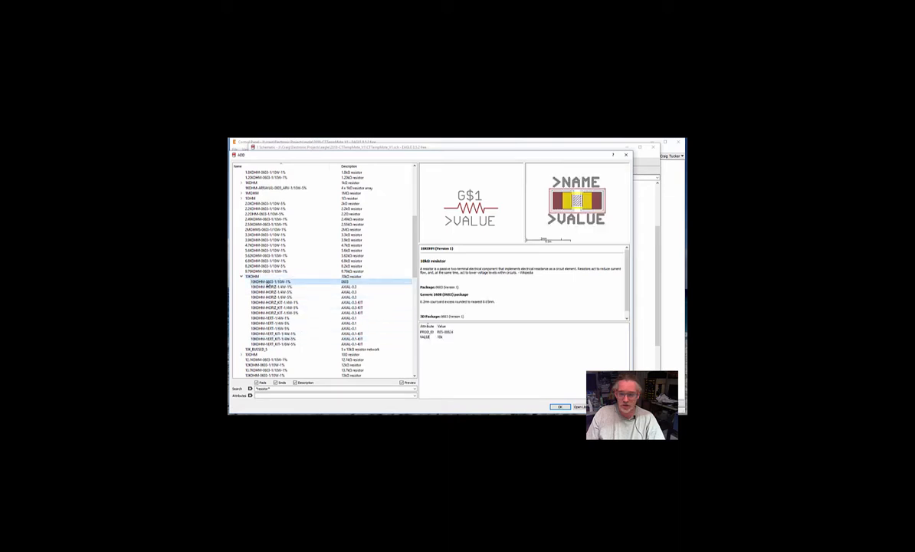
Step: Look through the remaining resistor search results for a suitable surface-mount part
{"action": "left_click", "coordinate": [242, 277]}
{"action": "scroll", "coordinate": [245, 284], "scroll_direction": "down", "scroll_amount": 7}
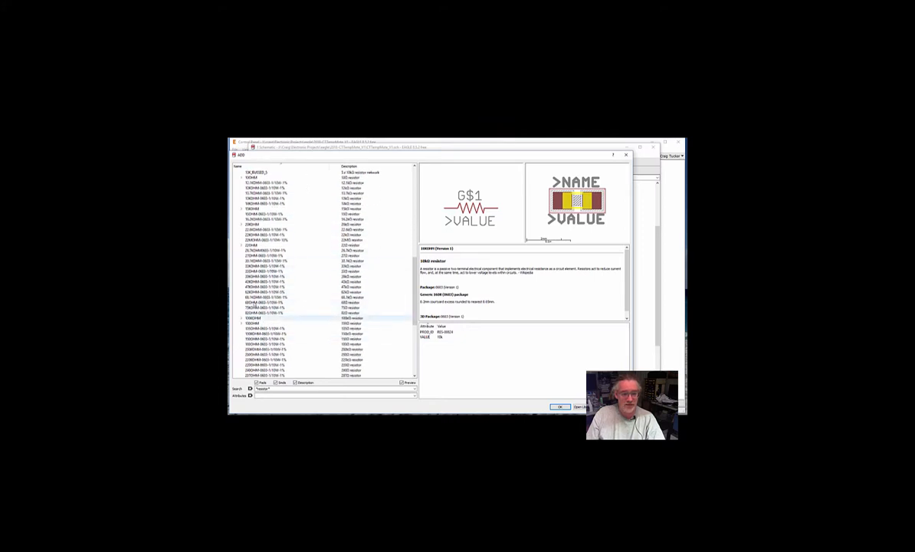
{"action": "scroll", "coordinate": [267, 282], "scroll_direction": "down", "scroll_amount": 2}
{"action": "scroll", "coordinate": [266, 281], "scroll_direction": "down", "scroll_amount": 7}
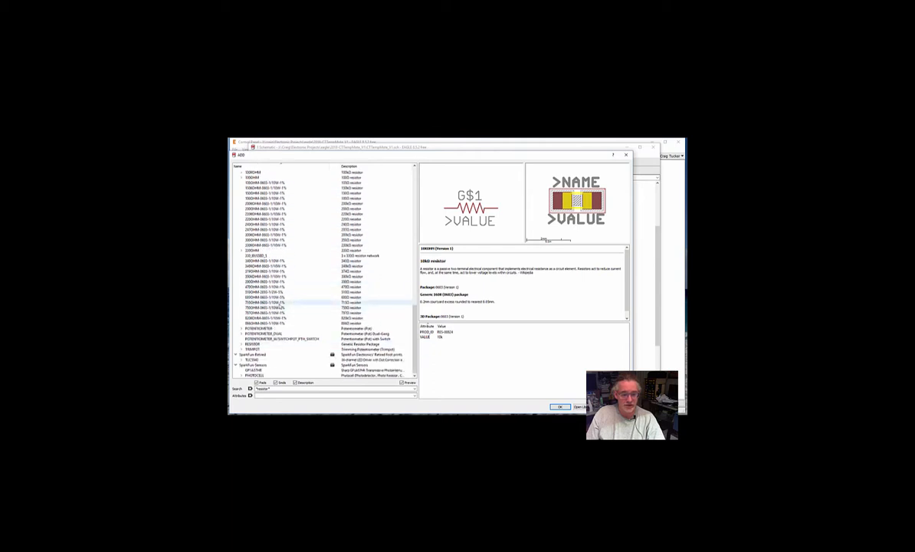
{"action": "scroll", "coordinate": [283, 274], "scroll_direction": "up", "scroll_amount": 10}
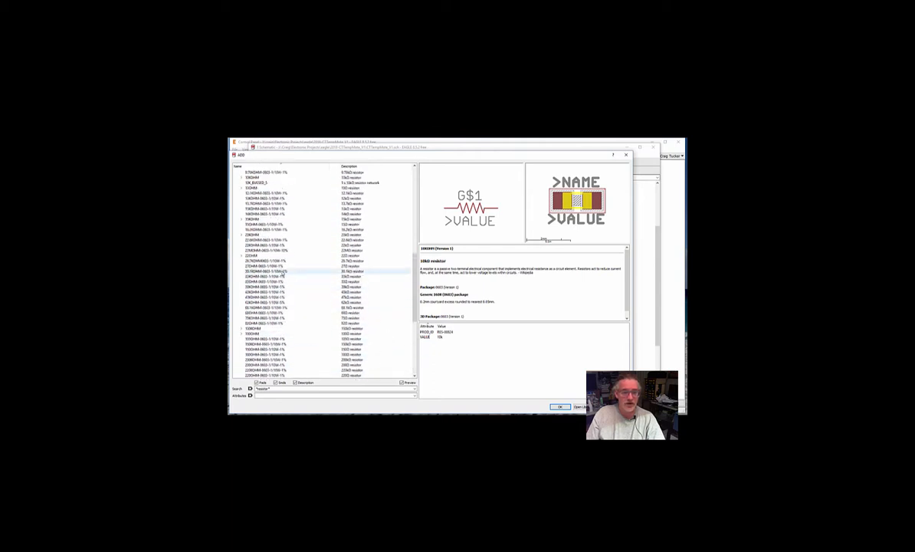
{"action": "scroll", "coordinate": [257, 230], "scroll_direction": "down", "scroll_amount": 5}
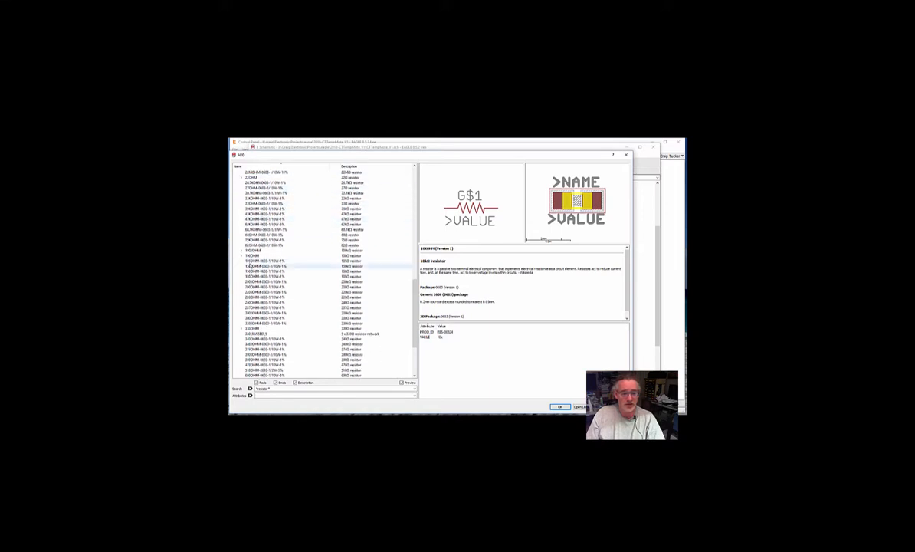
{"action": "scroll", "coordinate": [277, 250], "scroll_direction": "up", "scroll_amount": 6}
{"action": "scroll", "coordinate": [273, 247], "scroll_direction": "up", "scroll_amount": 3}
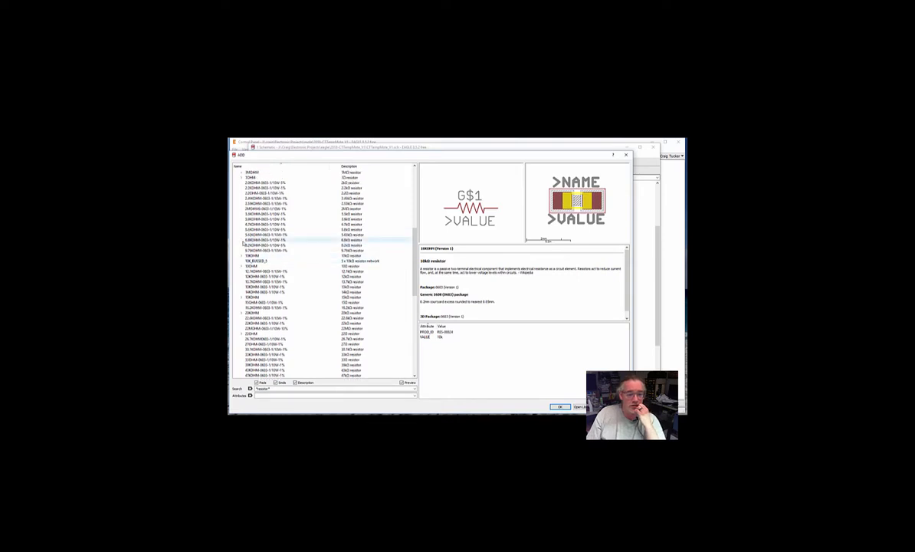
{"action": "scroll", "coordinate": [242, 246], "scroll_direction": "up", "scroll_amount": 1}
Step: Preview each package variant of the 10KOHM resistor, down to the 10K_BUSSED_5 network
{"action": "left_click", "coordinate": [242, 255]}
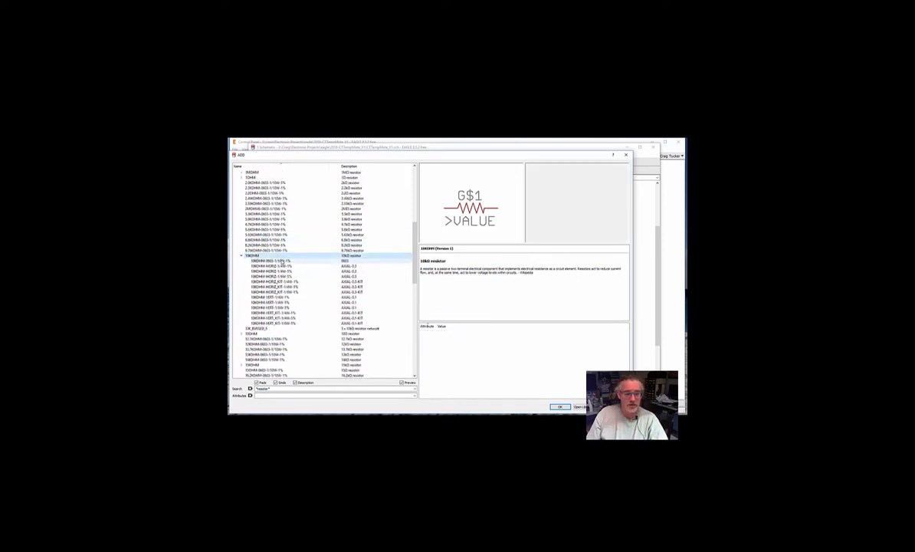
{"action": "left_click", "coordinate": [282, 262]}
{"action": "key", "text": "Down"}
{"action": "key", "text": "Down"}
{"action": "key", "text": "Down"}
{"action": "key", "text": "Down"}
{"action": "key", "text": "Down"}
{"action": "key", "text": "Down"}
{"action": "key", "text": "Down"}
{"action": "key", "text": "Down"}
{"action": "key", "text": "Down"}
{"action": "key", "text": "Down"}
{"action": "key", "text": "Down"}
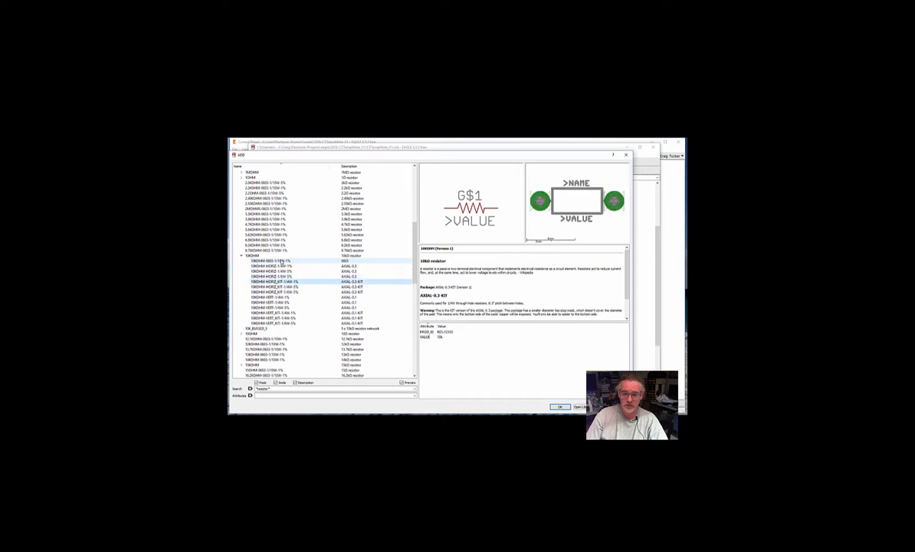
{"action": "key", "text": "Down"}
{"action": "key", "text": "Down"}
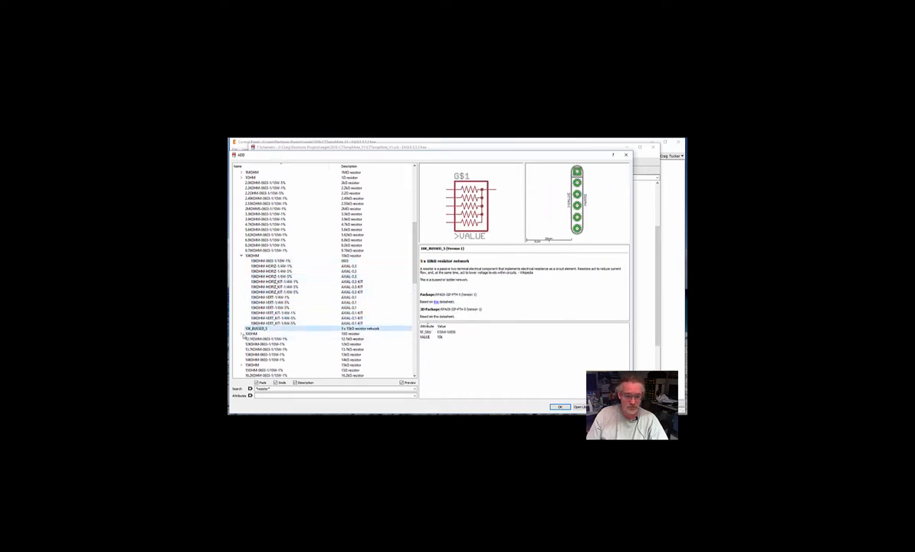
Step: Place one 0805 RESISTOR from the SparkFun-Passives library between the VCC symbol and the JP2 header
{"action": "scroll", "coordinate": [263, 303], "scroll_direction": "up", "scroll_amount": 6}
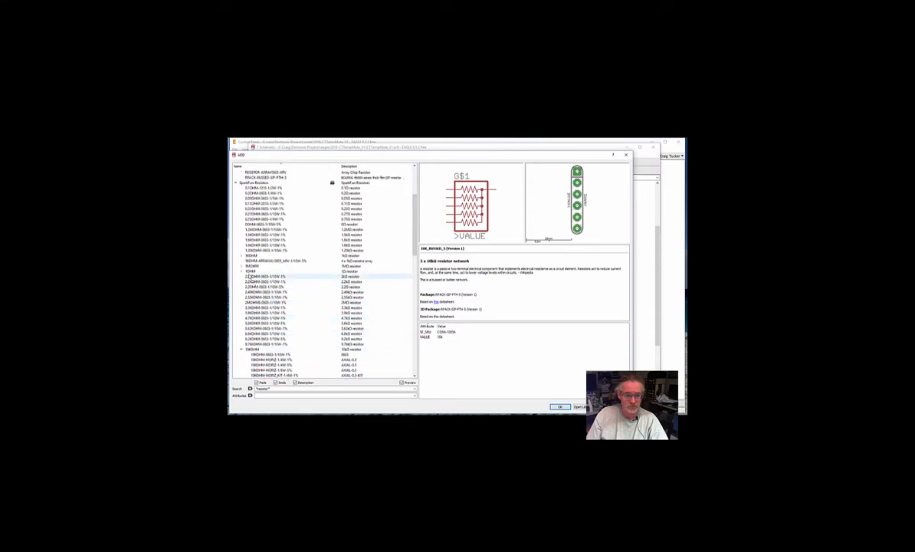
{"action": "scroll", "coordinate": [239, 273], "scroll_direction": "up", "scroll_amount": 5}
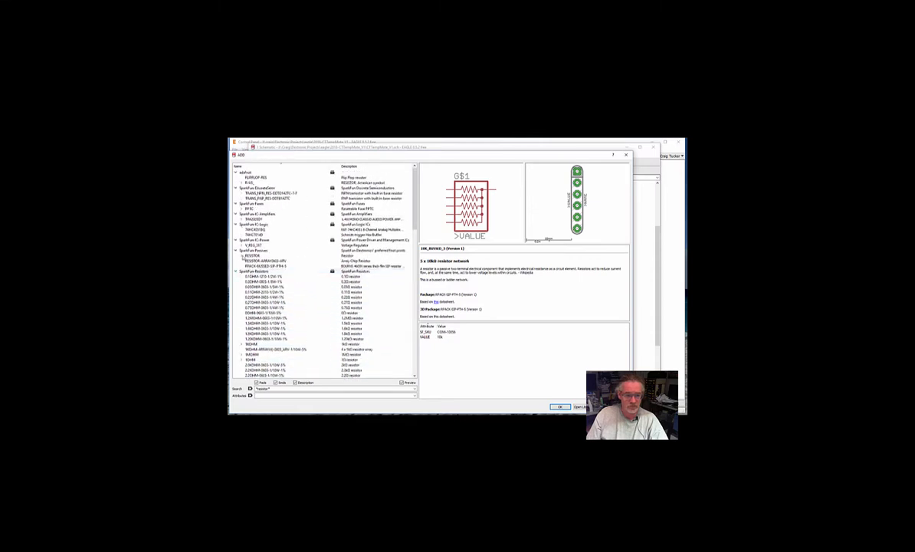
{"action": "left_click", "coordinate": [250, 256]}
{"action": "left_click", "coordinate": [241, 256]}
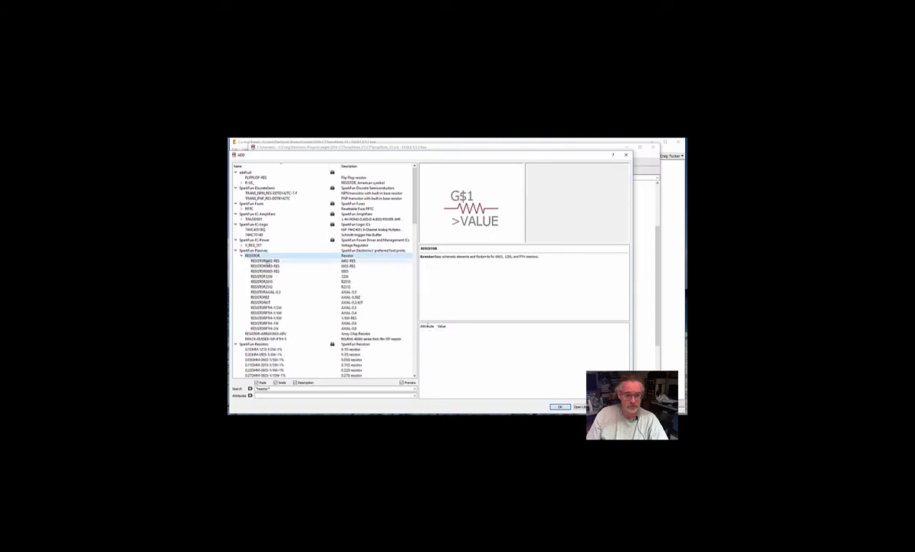
{"action": "left_click", "coordinate": [270, 271]}
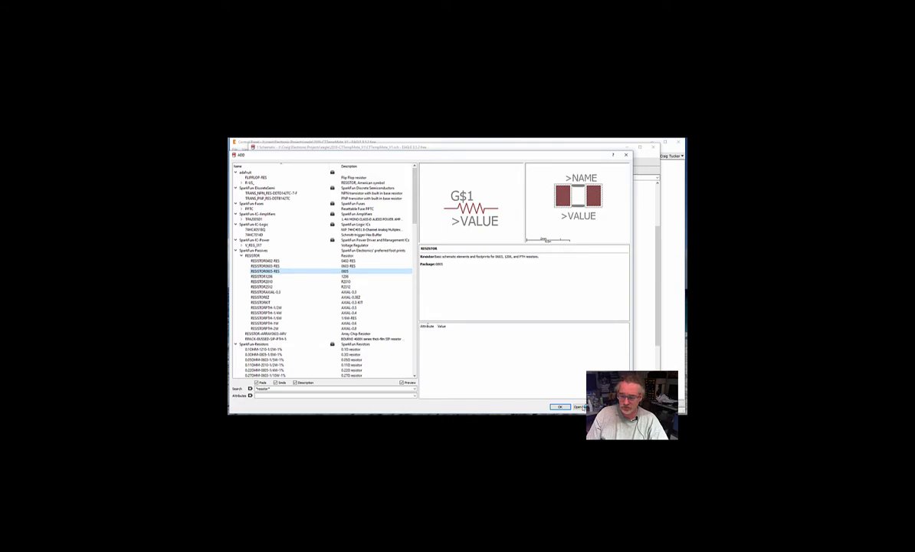
{"action": "left_click", "coordinate": [560, 407]}
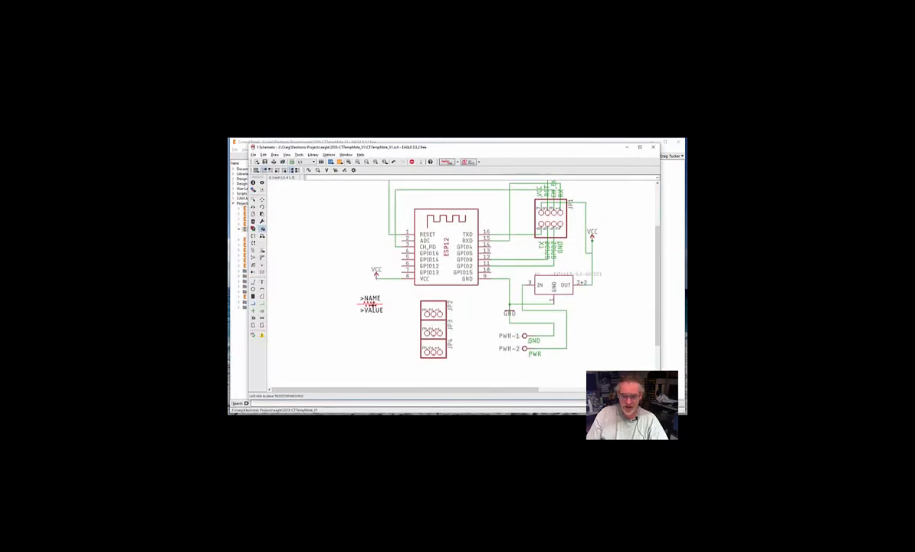
{"action": "left_click", "coordinate": [396, 304]}
{"action": "key", "text": "Escape"}
{"action": "key", "text": "Escape"}
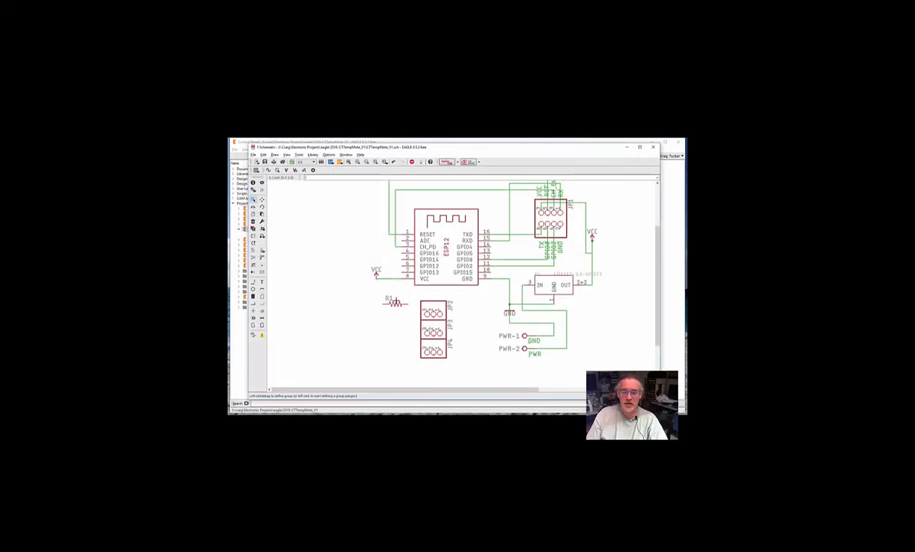
Step: Set R1's value to 10K and connect its VCC-side pin to the VCC net with a net wire
{"action": "left_click", "coordinate": [262, 250]}
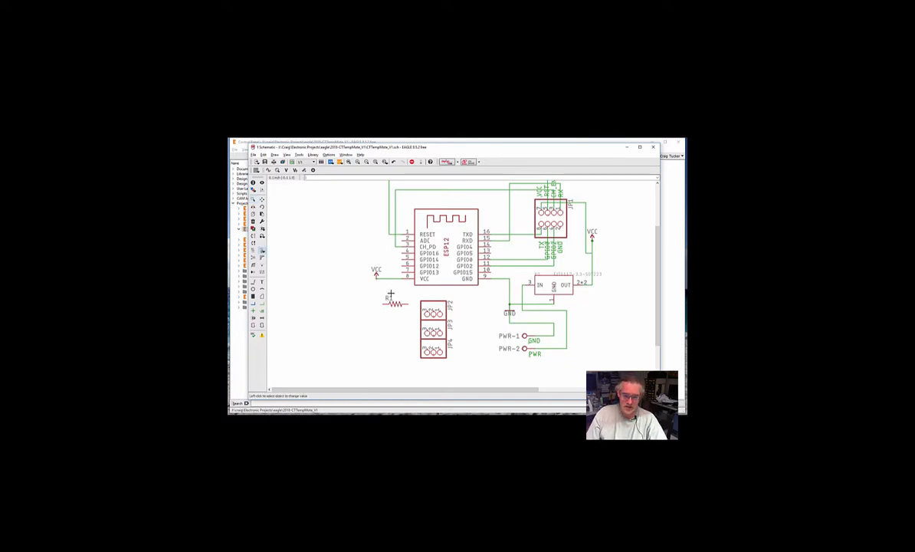
{"action": "left_click", "coordinate": [394, 304]}
{"action": "type", "text": "10K"}
{"action": "key", "text": "Return"}
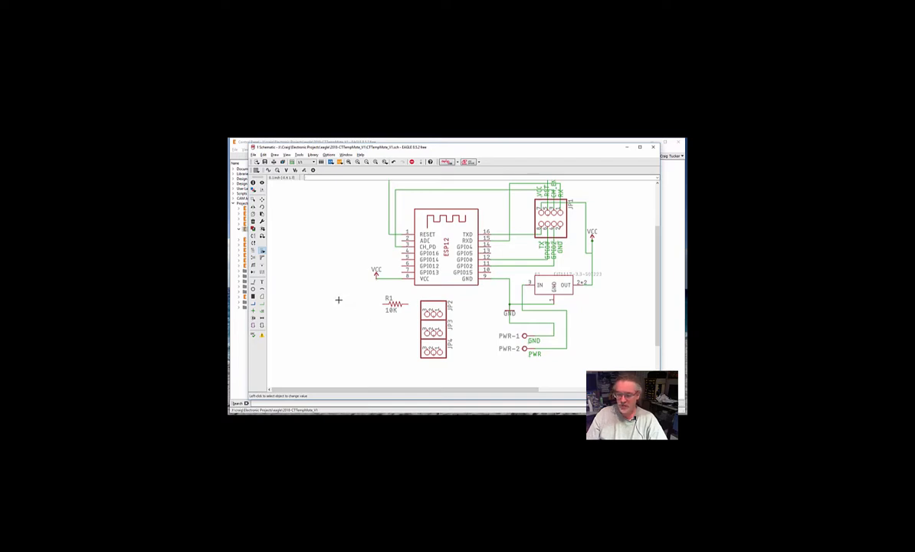
{"action": "left_click", "coordinate": [263, 304]}
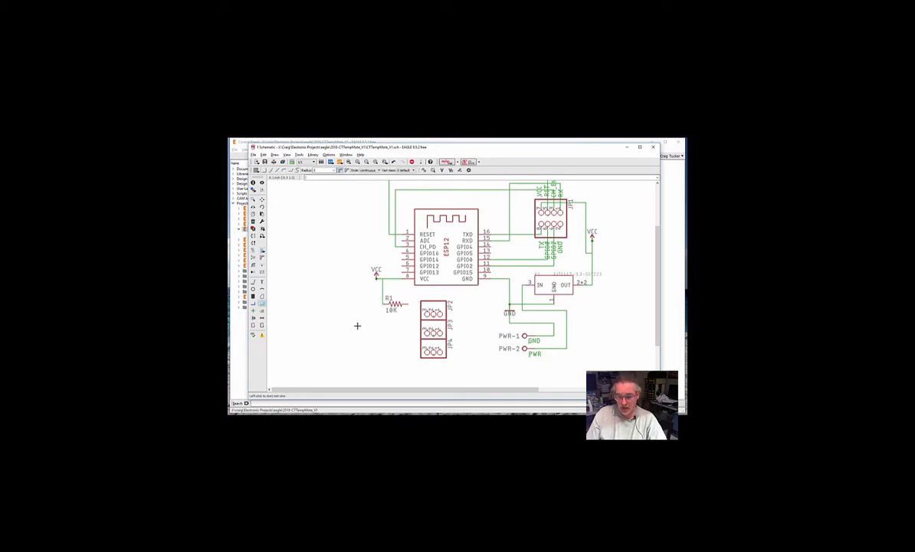
Step: Connect the middle pins of JP4, JP3 and JP2 together with nets
{"action": "left_click", "coordinate": [433, 351]}
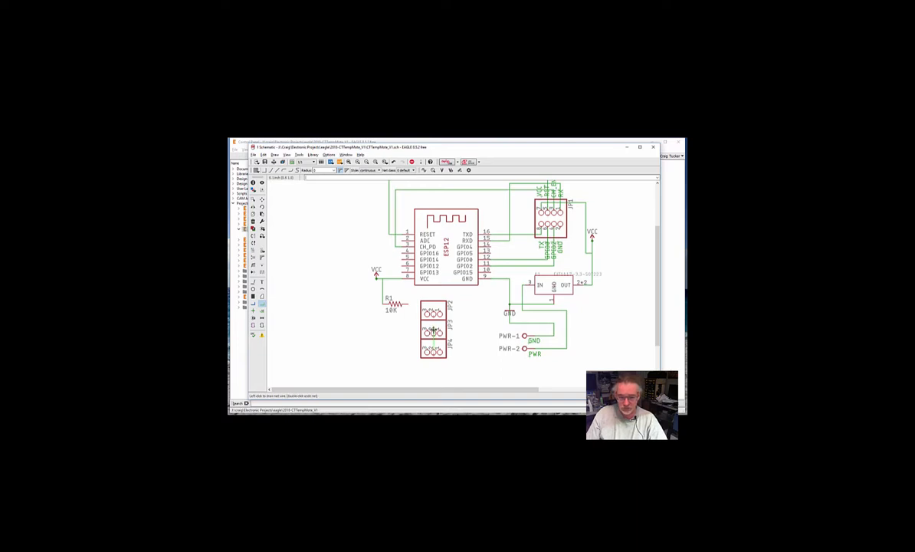
{"action": "left_click", "coordinate": [433, 332]}
{"action": "left_click", "coordinate": [434, 331]}
{"action": "left_click", "coordinate": [433, 311]}
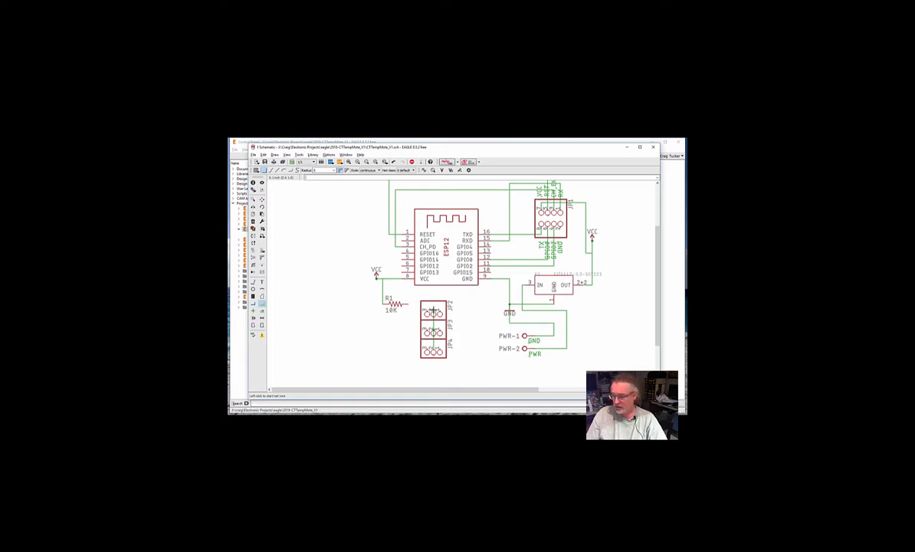
Step: Draw a net from JP2's middle pin up and around to the ESP-12's GPIO4 pin 14
{"action": "left_click", "coordinate": [434, 311]}
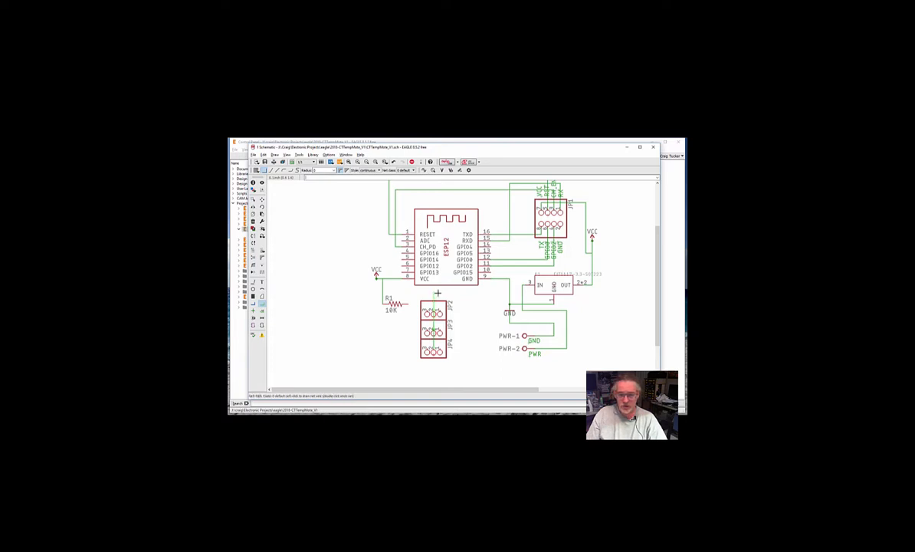
{"action": "left_click", "coordinate": [492, 247]}
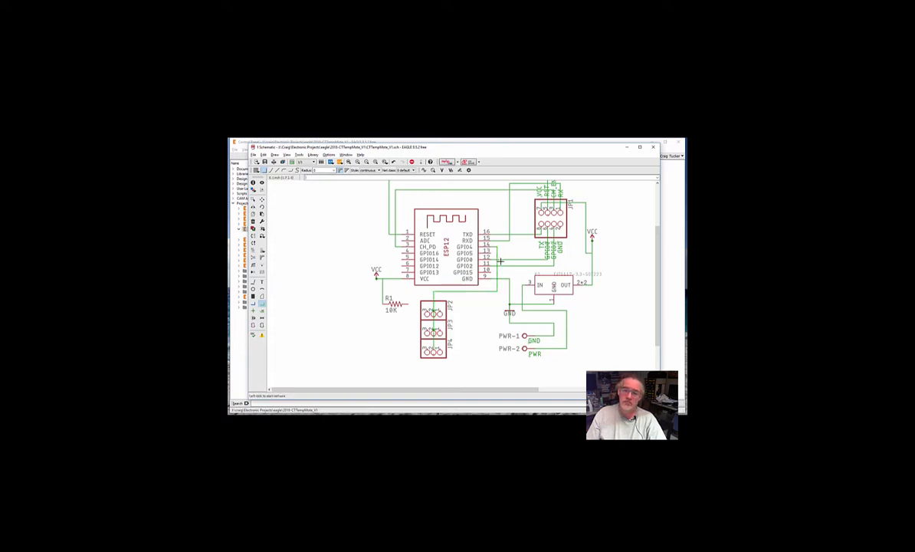
{"action": "key", "text": "Escape"}
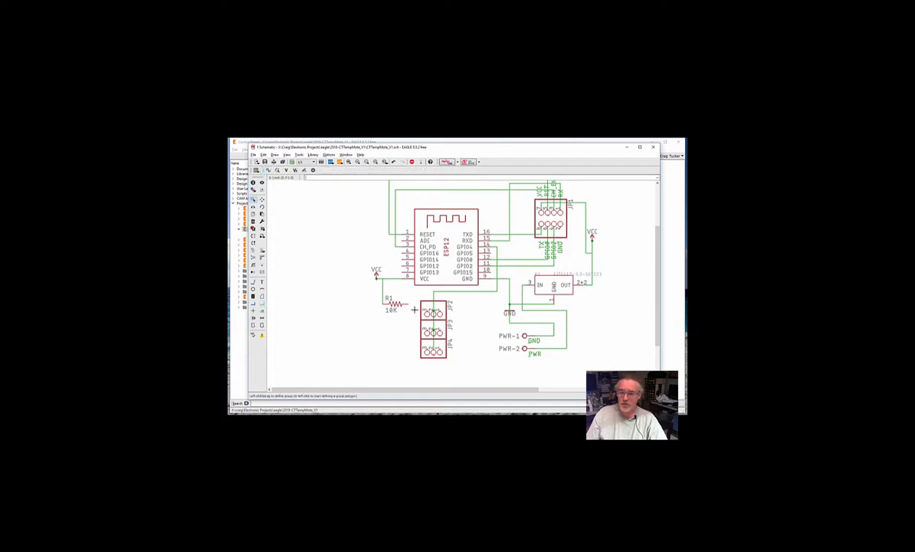
Step: Draw a net from R1's free pin to the net joining the headers' middle pins above JP2
{"action": "type", "text": "ne"}
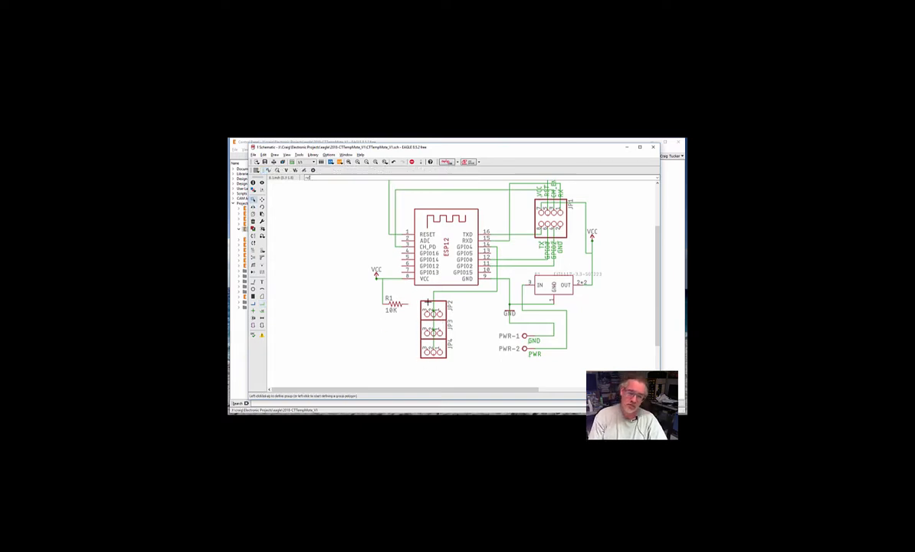
{"action": "type", "text": "t"}
{"action": "key", "text": "Return"}
{"action": "left_click", "coordinate": [408, 304]}
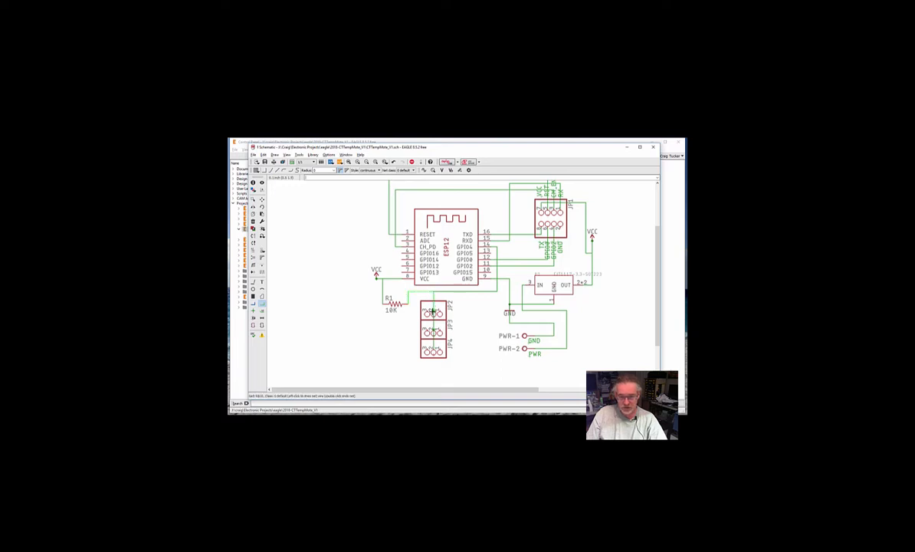
{"action": "key", "text": "Escape"}
{"action": "key", "text": "Escape"}
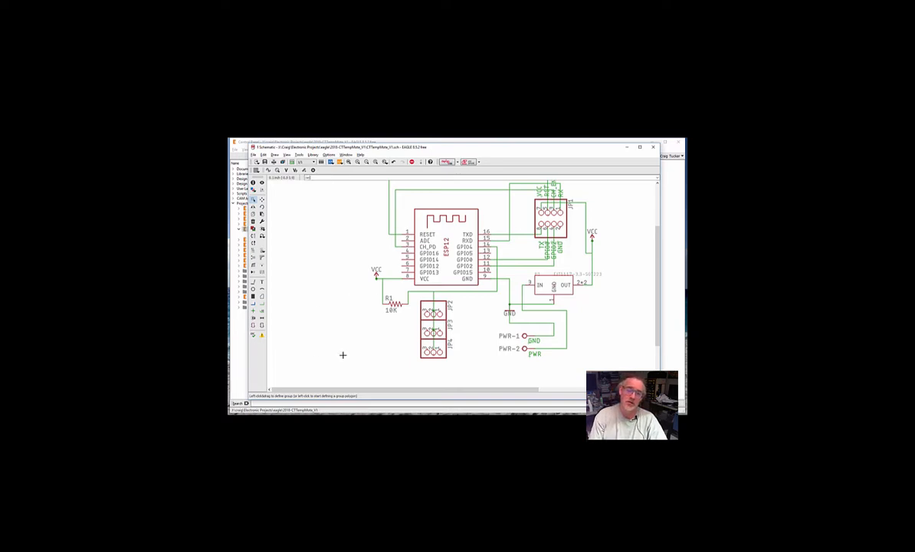
Step: Copy the GND symbol to below JP4 and a VCC symbol to the right of JP2
{"action": "key", "text": "Return"}
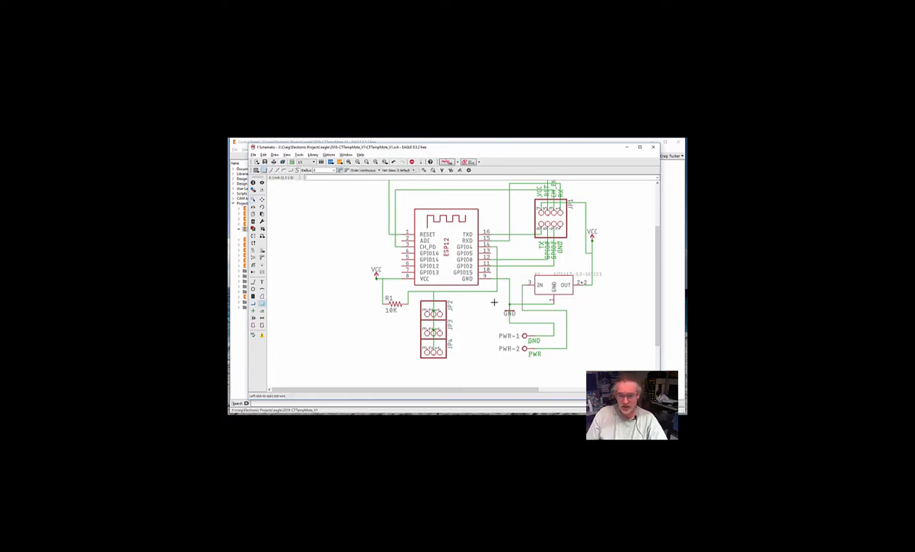
{"action": "type", "text": "copy"}
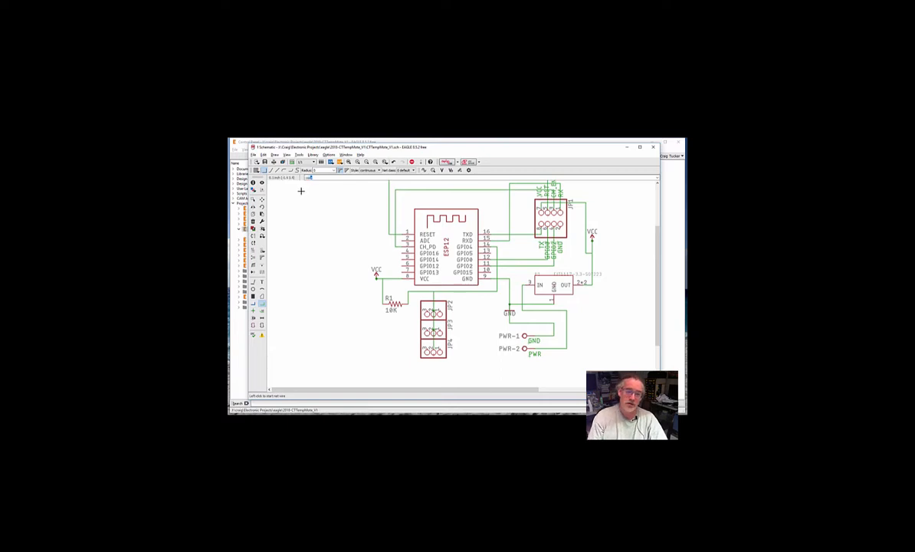
{"action": "key", "text": "Return"}
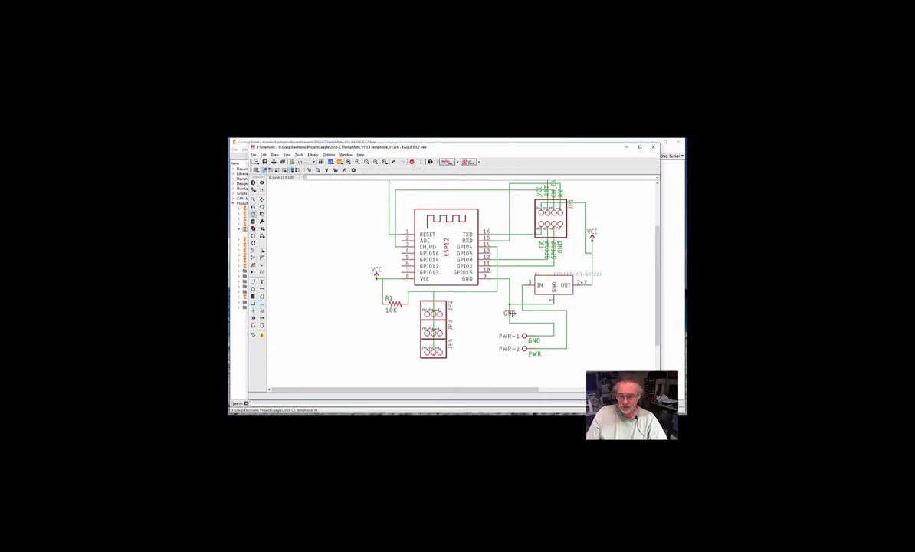
{"action": "left_click", "coordinate": [509, 312]}
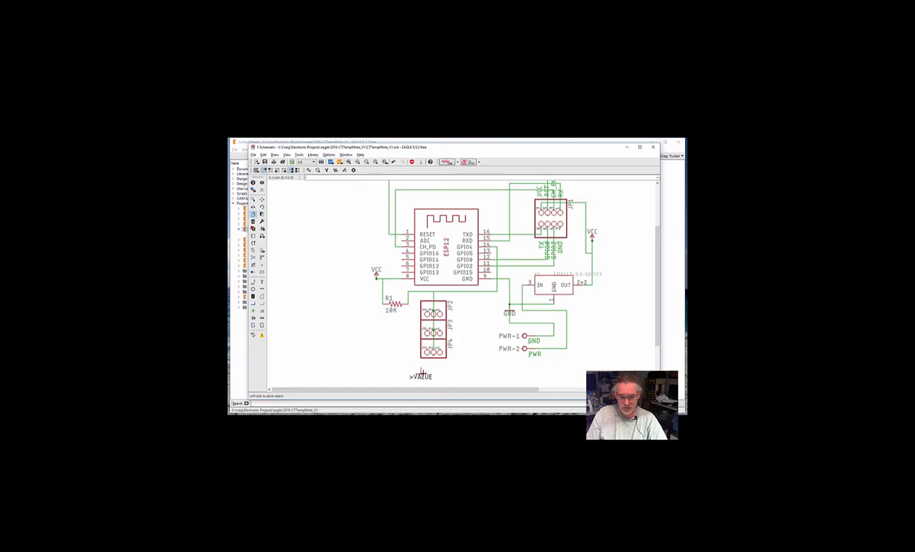
{"action": "left_click", "coordinate": [421, 372]}
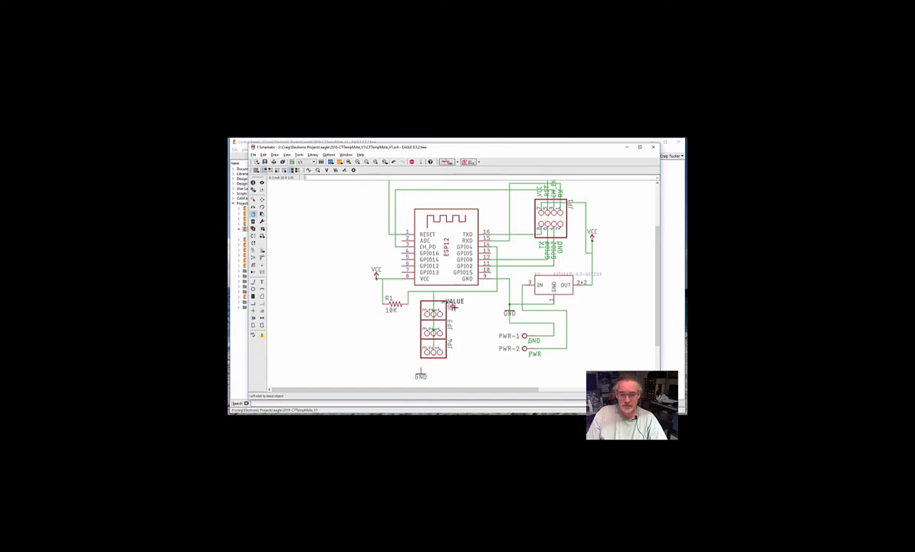
{"action": "left_click", "coordinate": [472, 307]}
{"action": "key", "text": "Escape"}
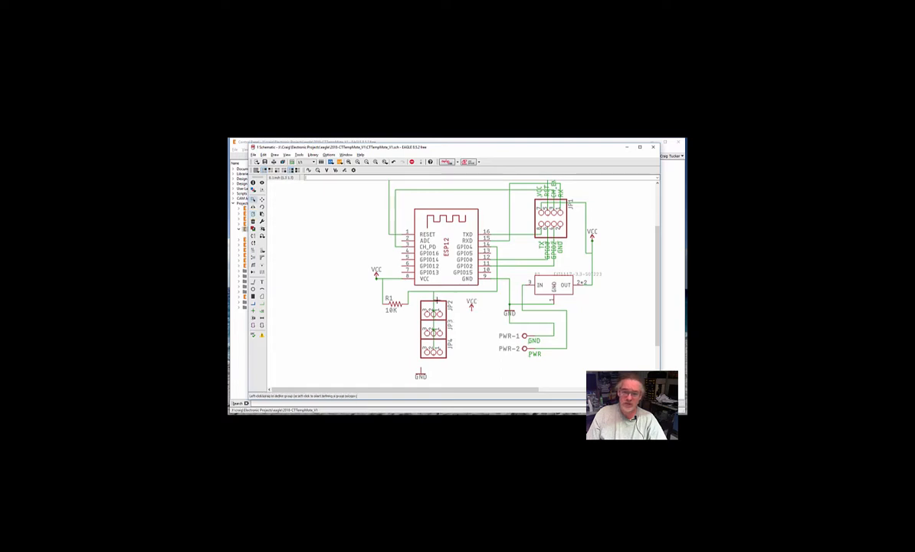
Step: Wire the new GND symbol to the left pins and the new VCC symbol to the right pins of the JP2–JP4 headers
{"action": "key", "text": "Return"}
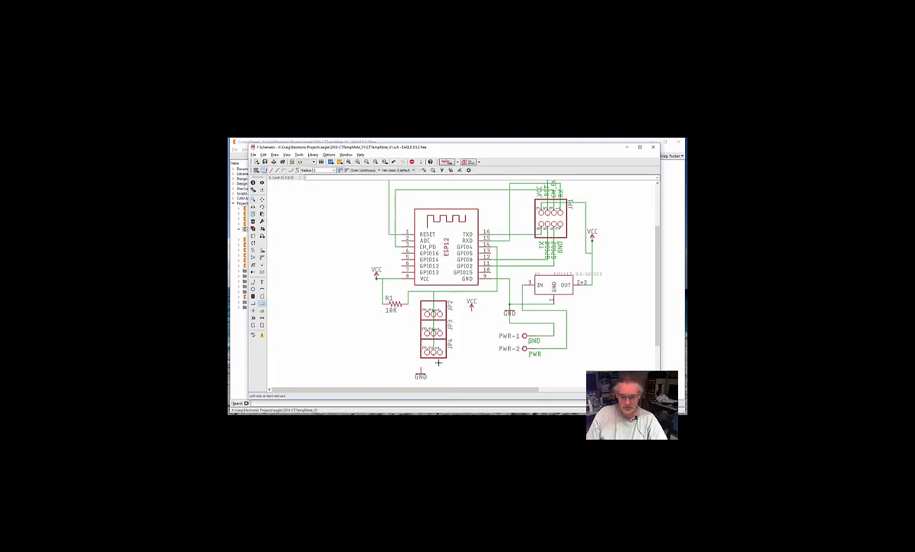
{"action": "left_click", "coordinate": [421, 368]}
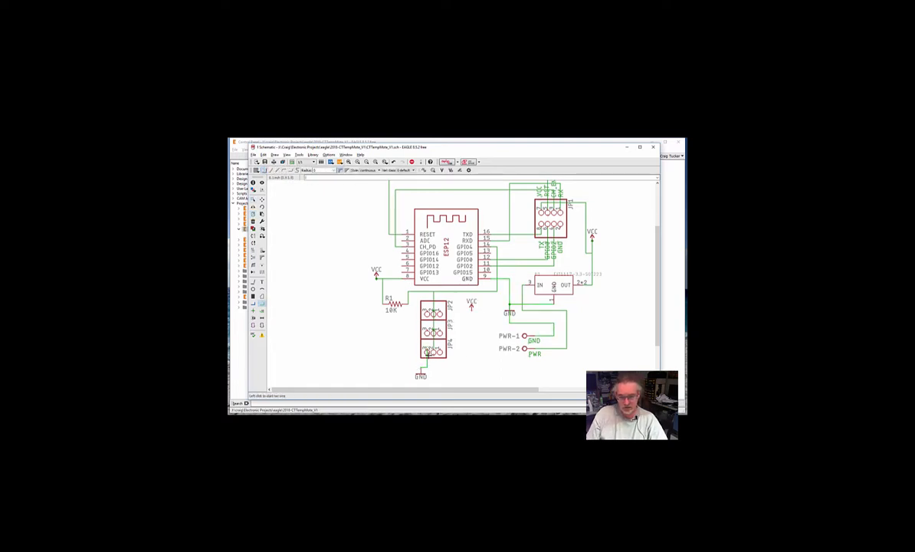
{"action": "left_click", "coordinate": [427, 332]}
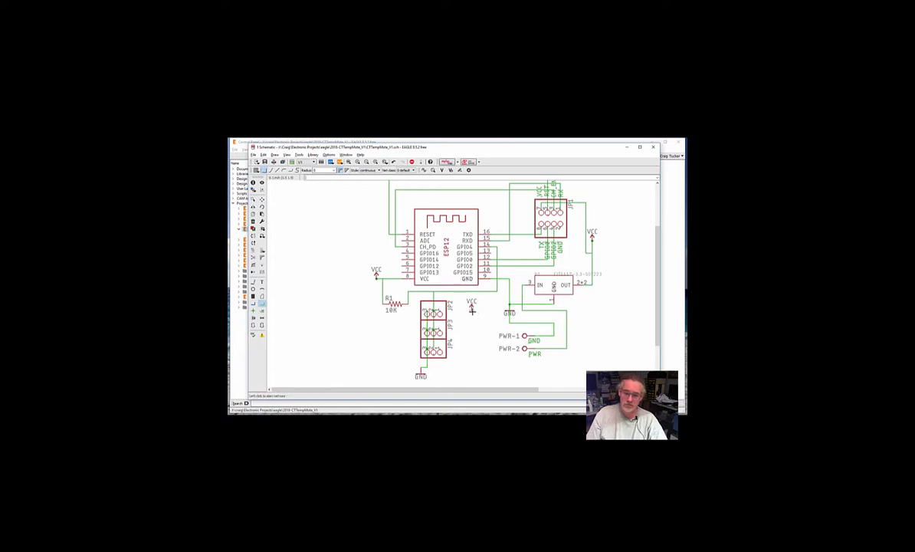
{"action": "left_click", "coordinate": [472, 308]}
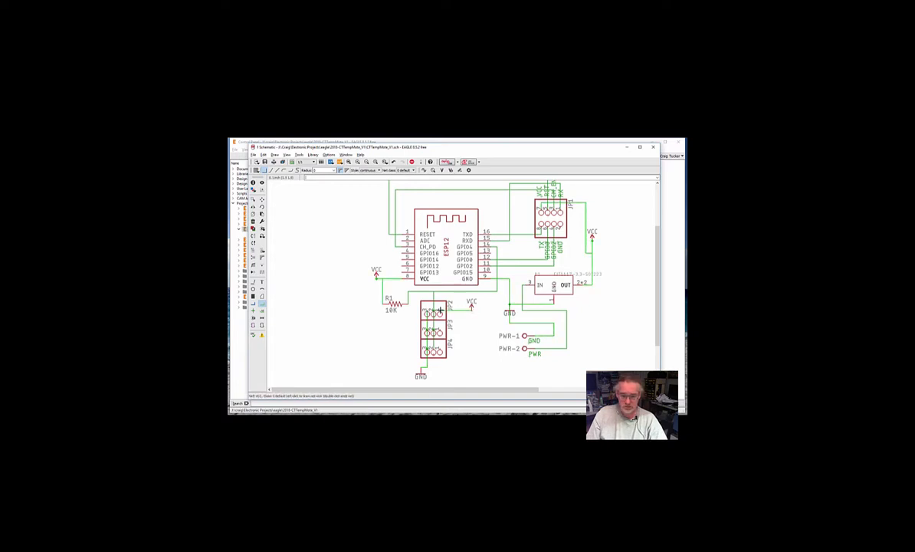
{"action": "left_click", "coordinate": [440, 308]}
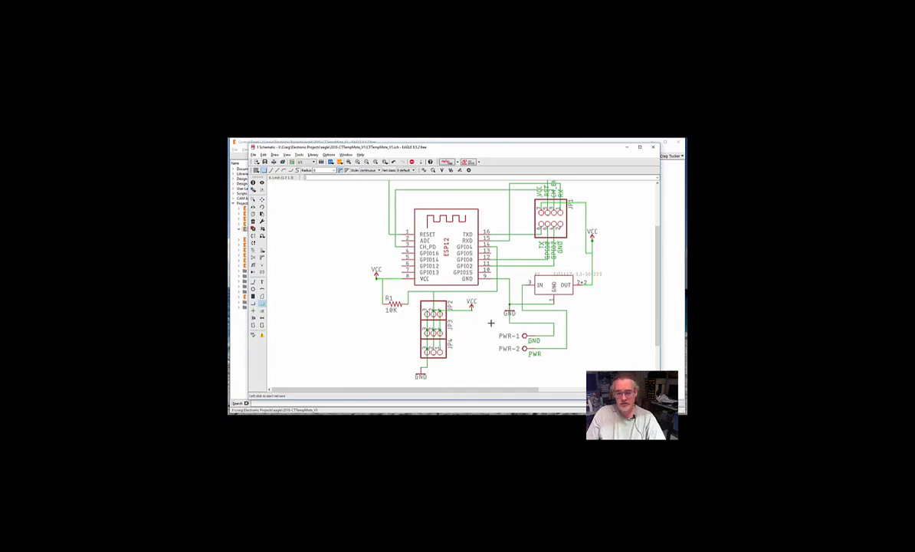
{"action": "scroll", "coordinate": [491, 323], "scroll_direction": "down", "scroll_amount": 2}
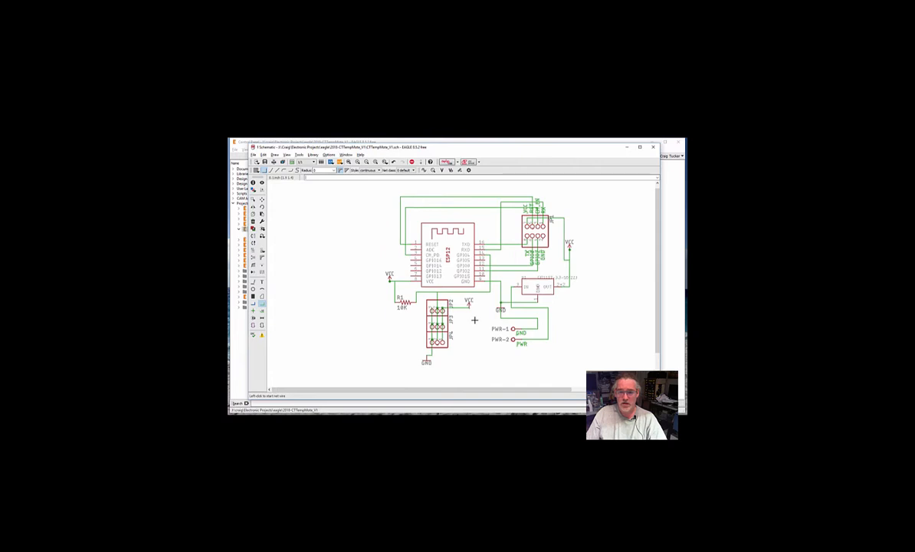
{"action": "middle_click_drag", "start_coordinate": [474, 321], "coordinate": [467, 321]}
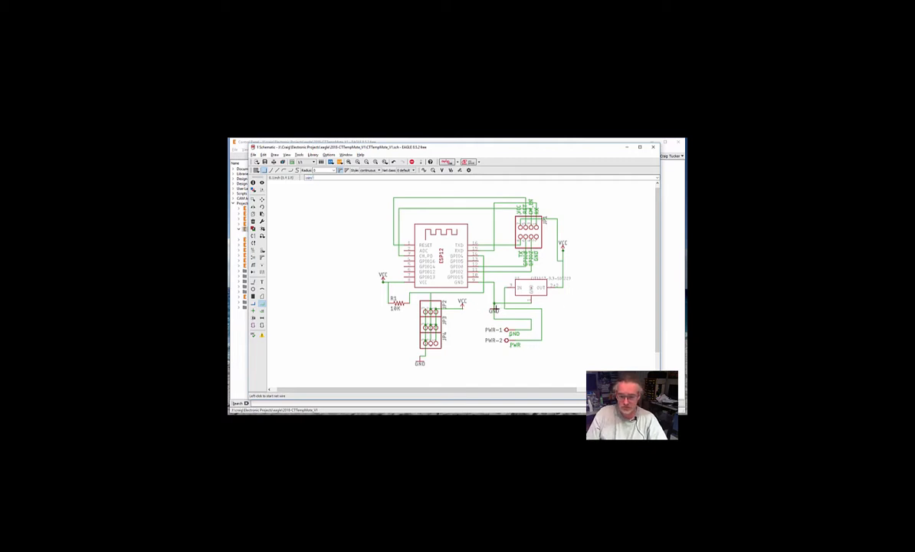
{"action": "left_click", "coordinate": [494, 303]}
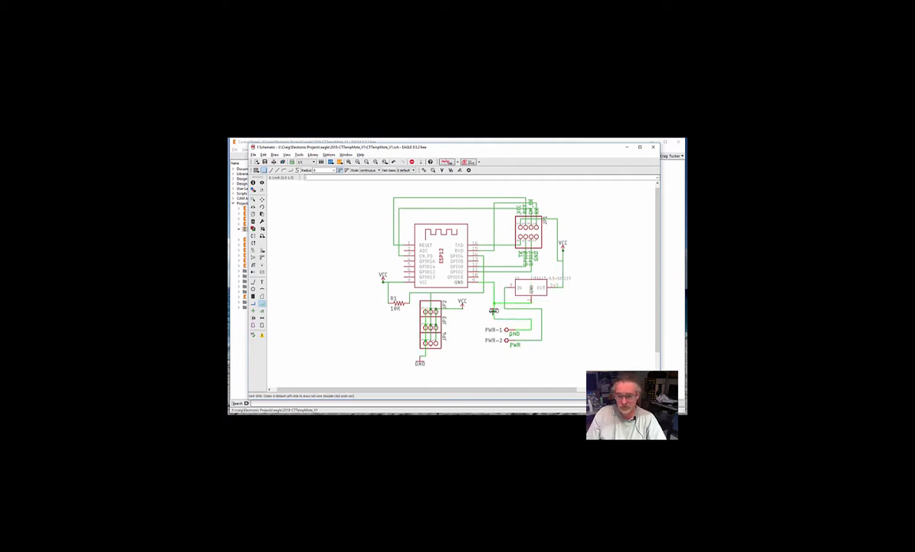
{"action": "left_click", "coordinate": [493, 311]}
{"action": "left_click", "coordinate": [493, 311]}
{"action": "key", "text": "Escape"}
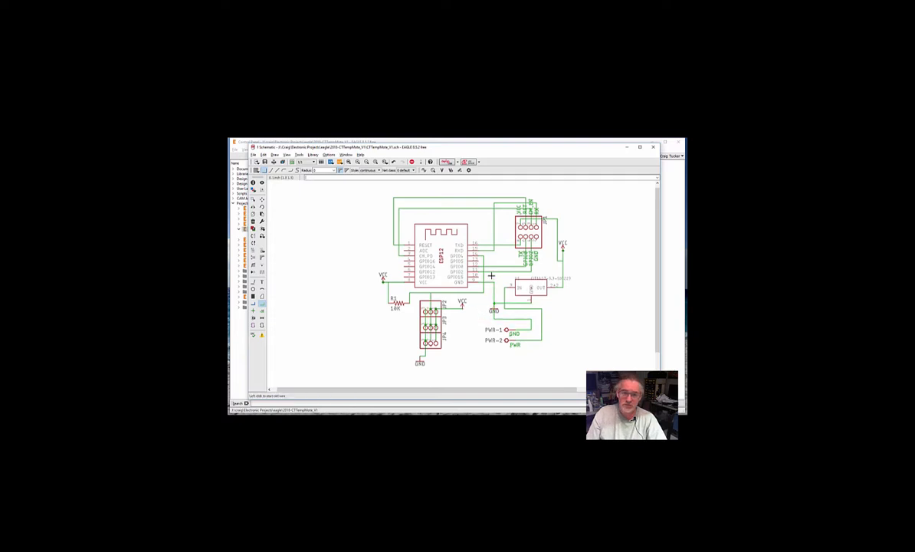
Step: Copy the GND symbol to just below JP1 and connect it with a net to JP1's GND pin
{"action": "key", "text": "Return"}
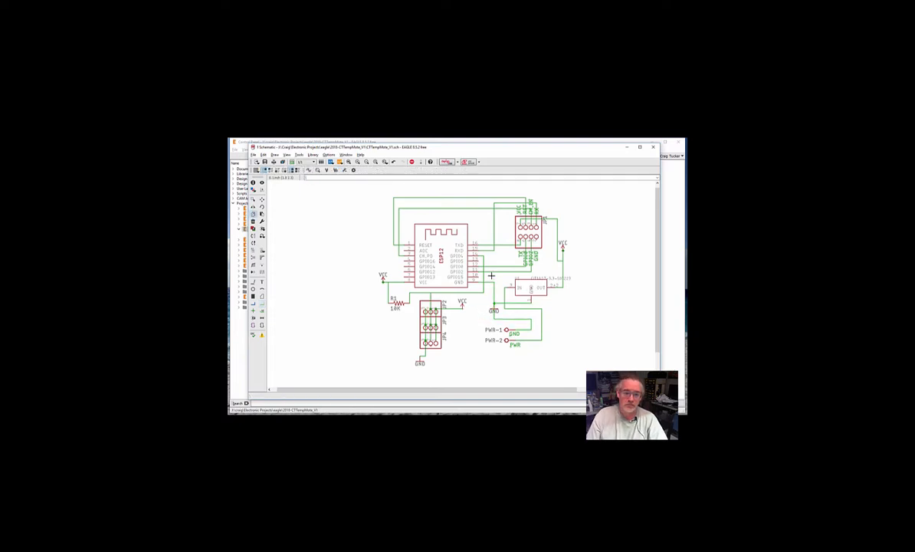
{"action": "left_click", "coordinate": [417, 362]}
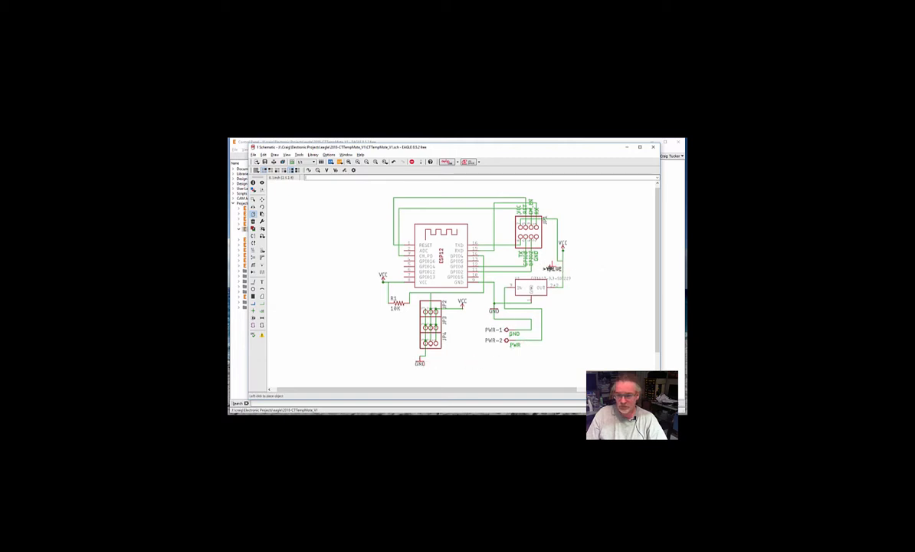
{"action": "left_click", "coordinate": [547, 262]}
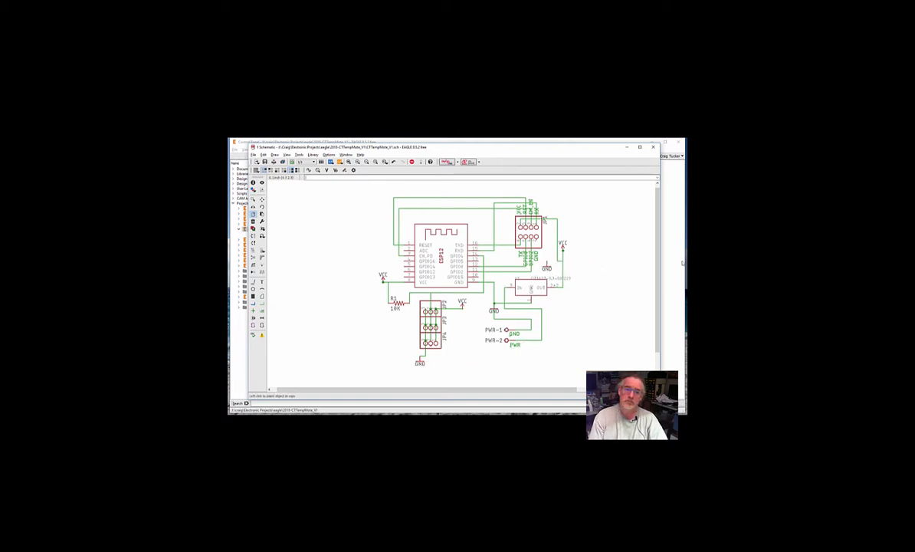
{"action": "key", "text": "Return"}
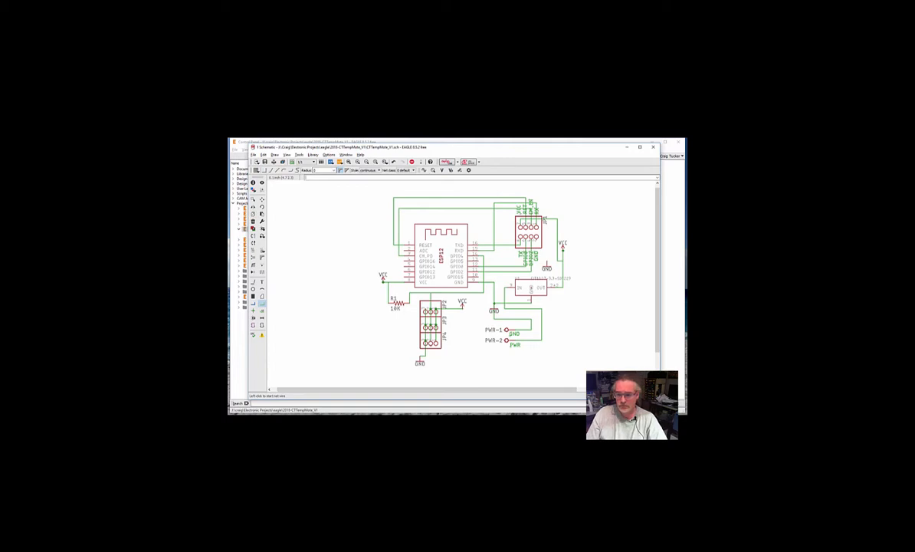
{"action": "left_click", "coordinate": [537, 241]}
{"action": "left_click", "coordinate": [548, 251]}
{"action": "left_click", "coordinate": [547, 262]}
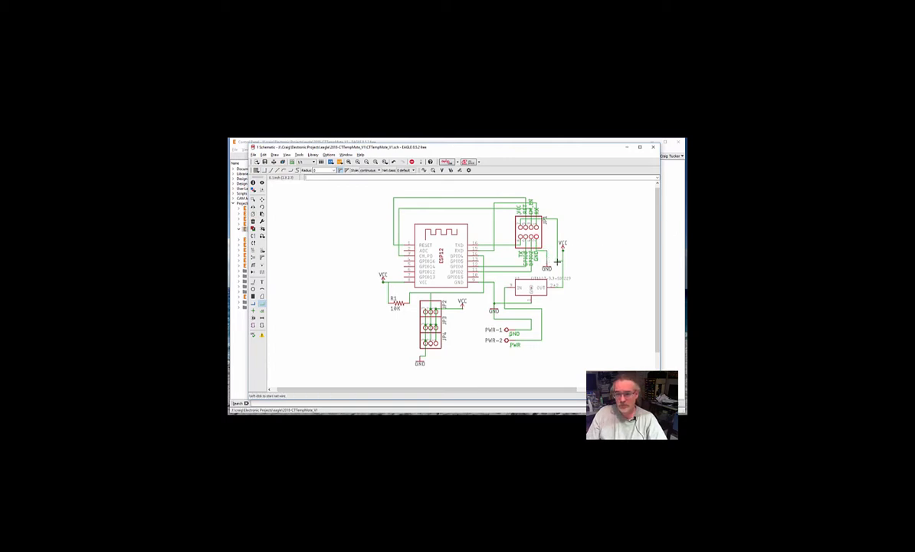
{"action": "key", "text": "Escape"}
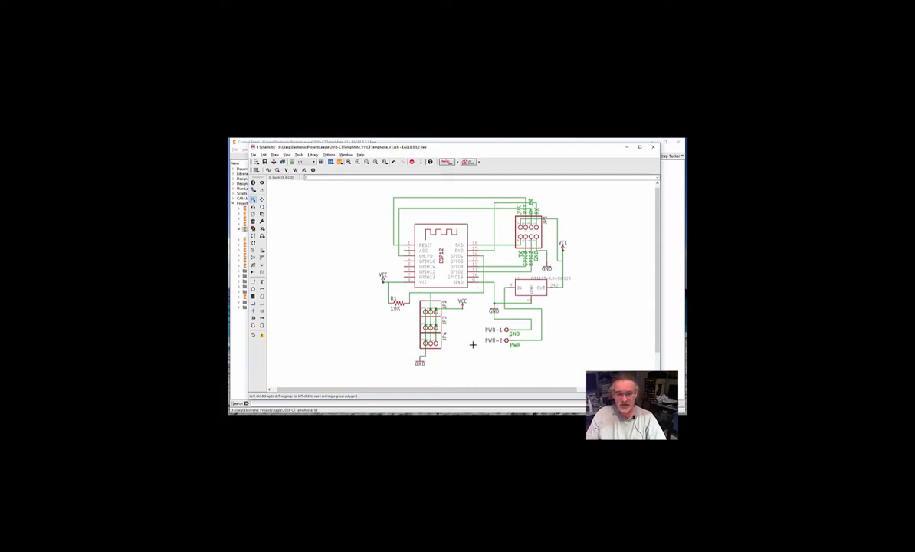
Step: Save the schematic and create the CTTempMote_V1 board from it
{"action": "left_click", "coordinate": [264, 161]}
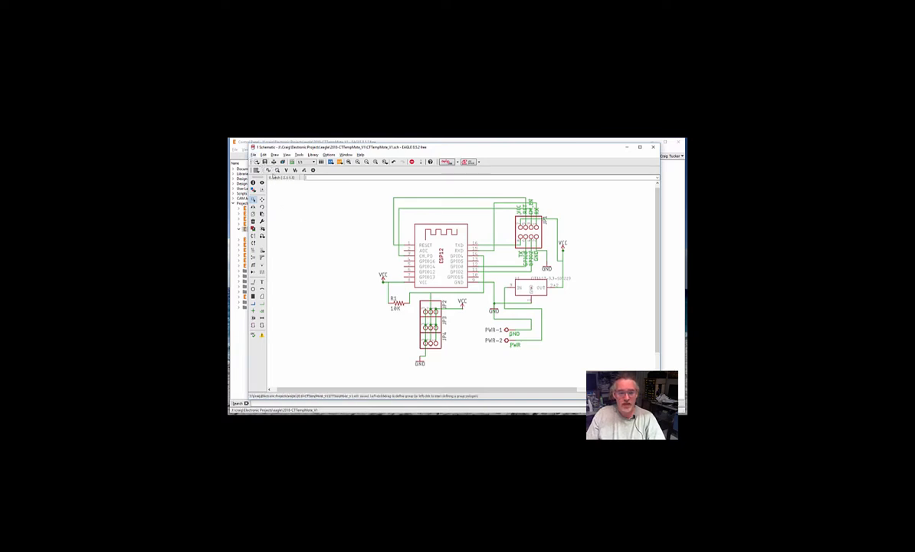
{"action": "left_click", "coordinate": [244, 230]}
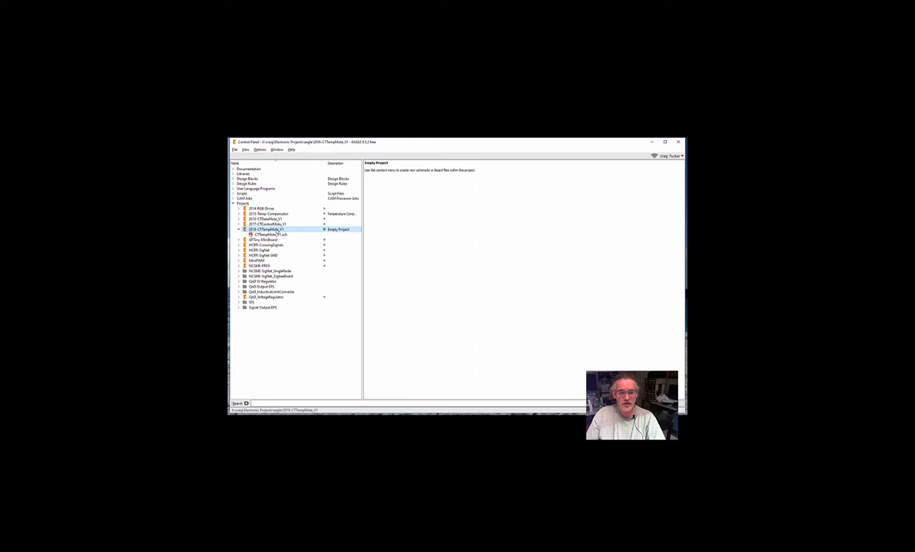
{"action": "double_click", "coordinate": [278, 233]}
{"action": "left_click", "coordinate": [330, 155]}
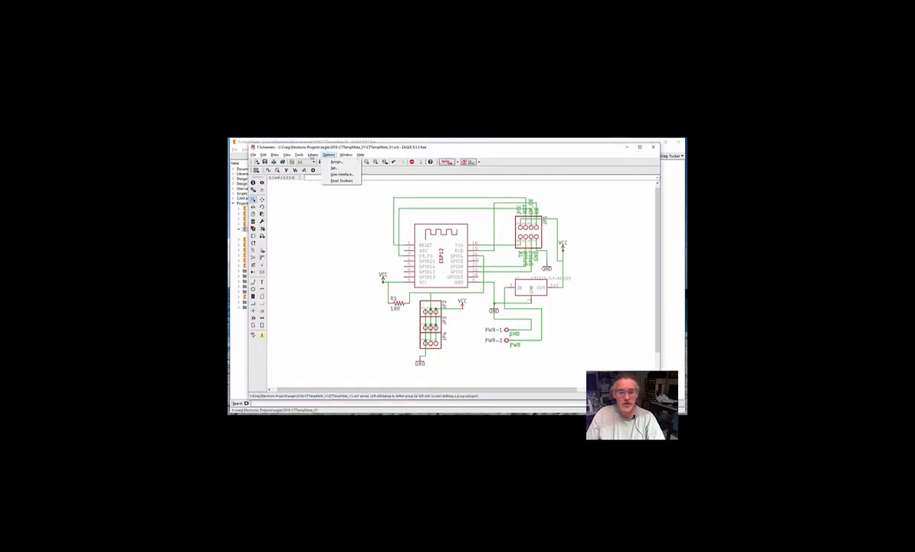
{"action": "mouse_move", "coordinate": [345, 155]}
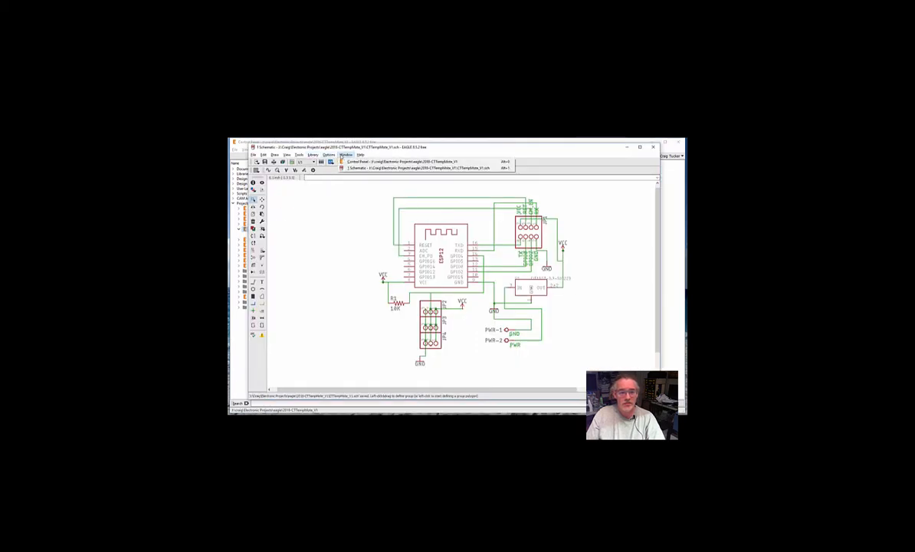
{"action": "mouse_move", "coordinate": [254, 155]}
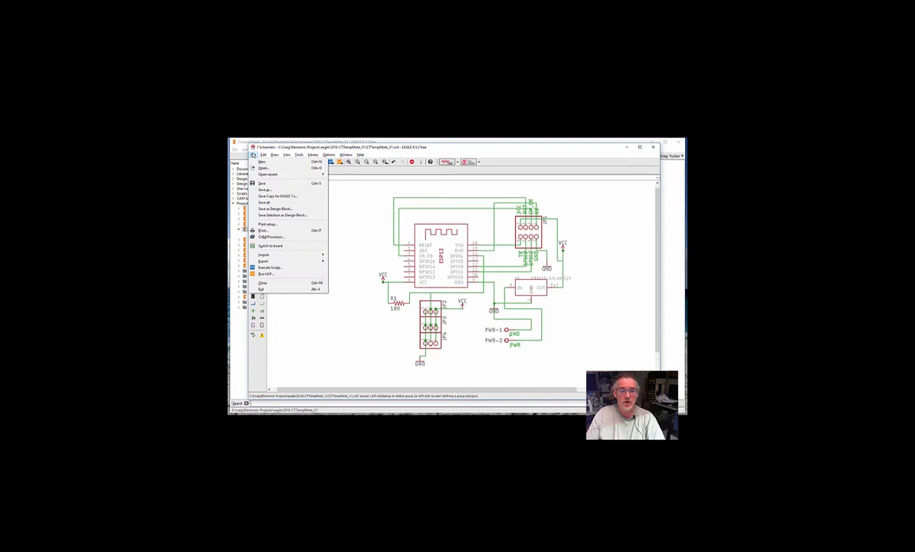
{"action": "left_click", "coordinate": [270, 246]}
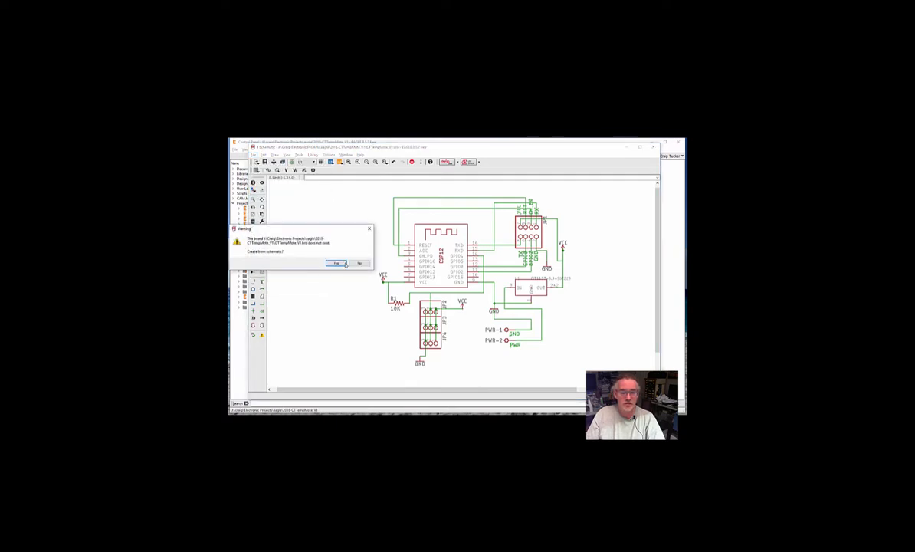
{"action": "left_click", "coordinate": [346, 265]}
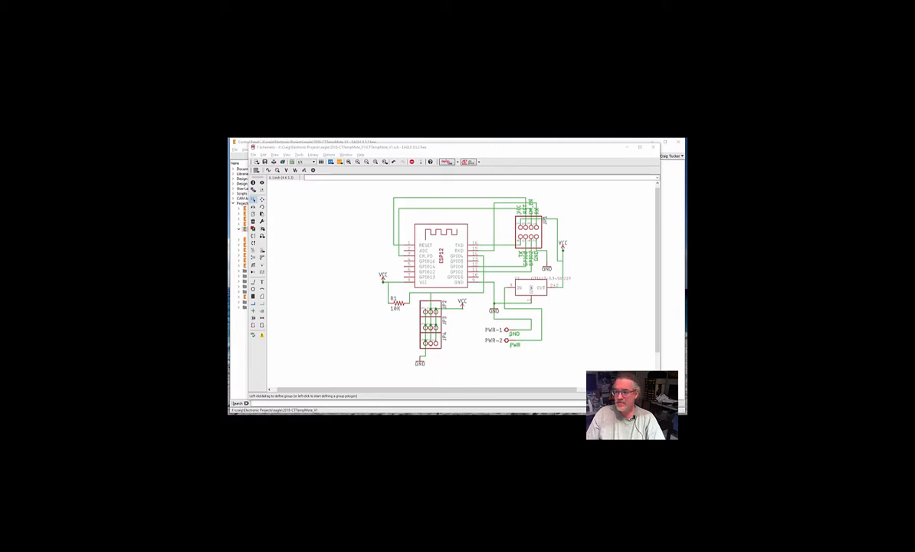
Step: Reposition the new board window and enlarge it to give the layout more room
{"action": "left_click_drag", "start_coordinate": [345, 202], "coordinate": [317, 147]}
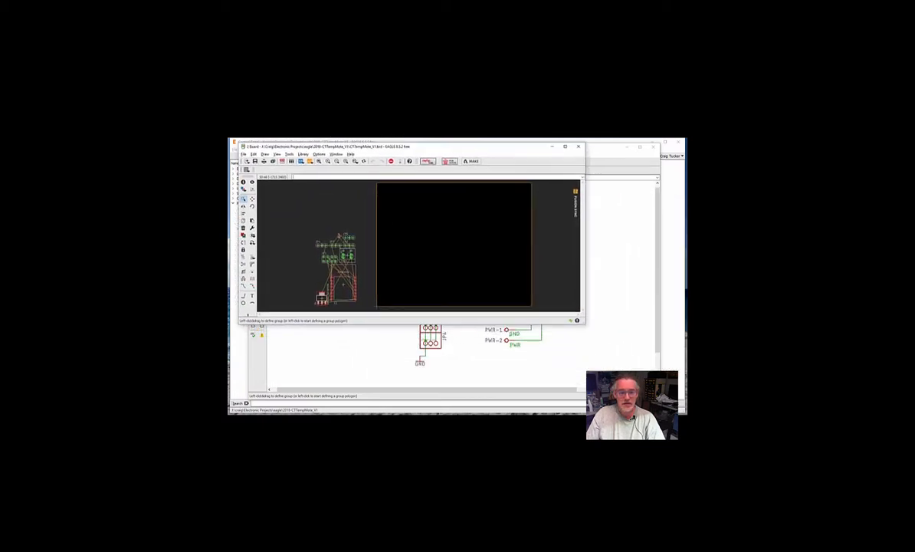
{"action": "left_click_drag", "start_coordinate": [583, 322], "coordinate": [678, 398]}
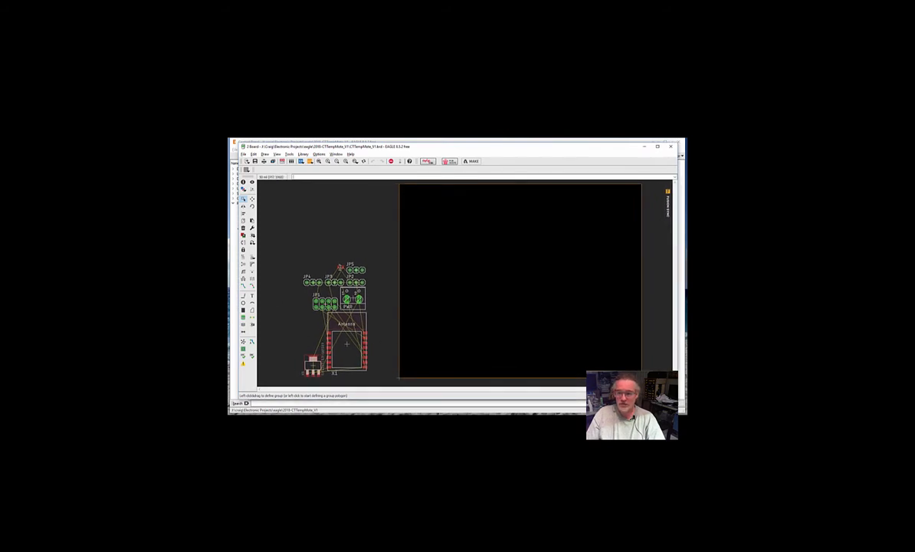
{"action": "type", "text": "ra"}
Step: Rotate ESP12 module X1 by 180° and place it at the board's lower edge with its antenna overhanging the outline
{"action": "left_click", "coordinate": [252, 199]}
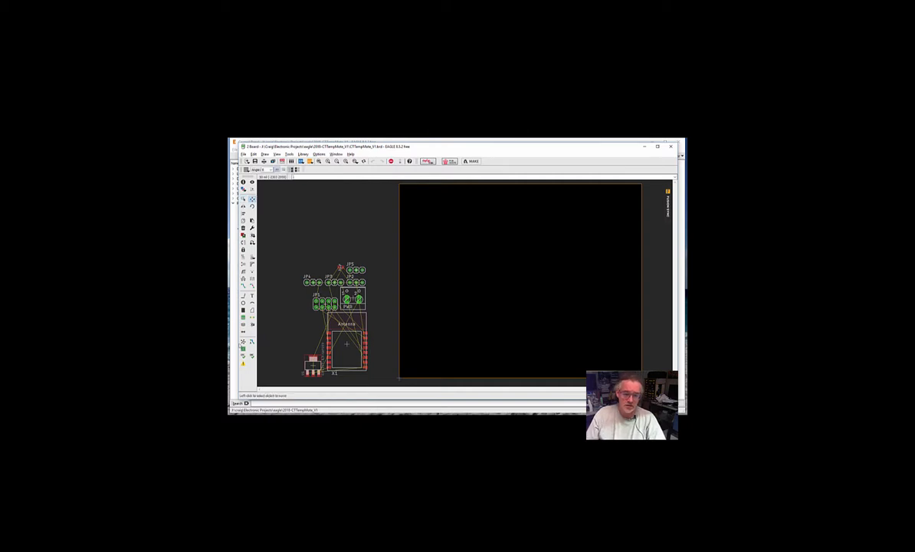
{"action": "left_click", "coordinate": [347, 343]}
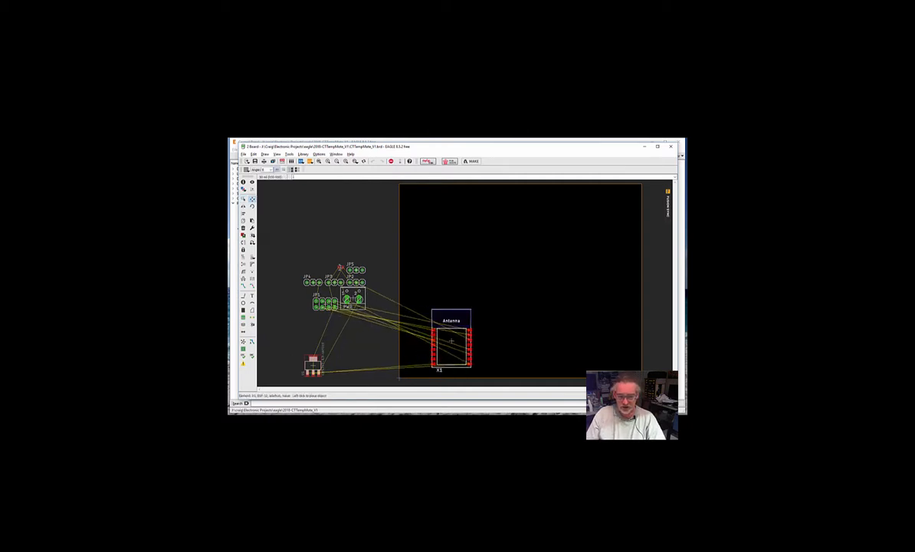
{"action": "right_click", "coordinate": [435, 342]}
{"action": "right_click", "coordinate": [433, 340]}
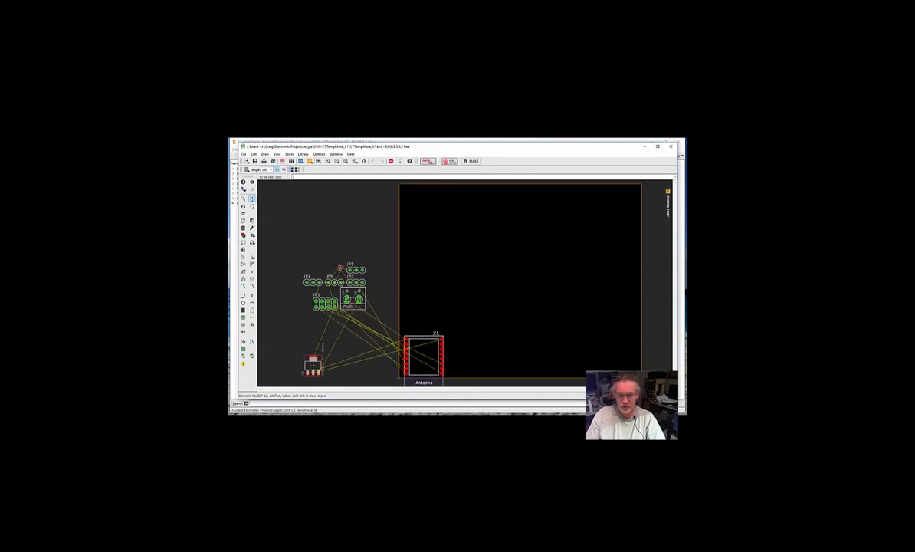
{"action": "scroll", "coordinate": [424, 357], "scroll_direction": "down", "scroll_amount": 2}
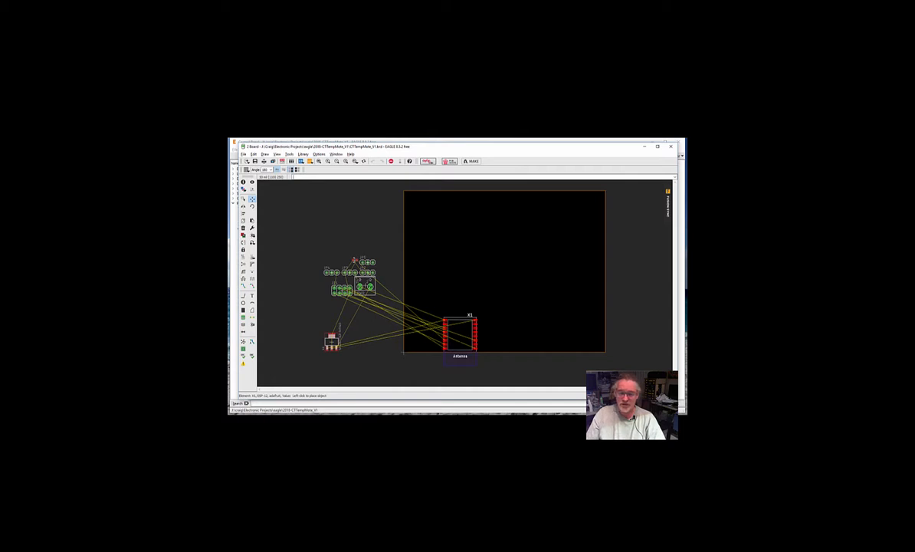
{"action": "left_click", "coordinate": [460, 338]}
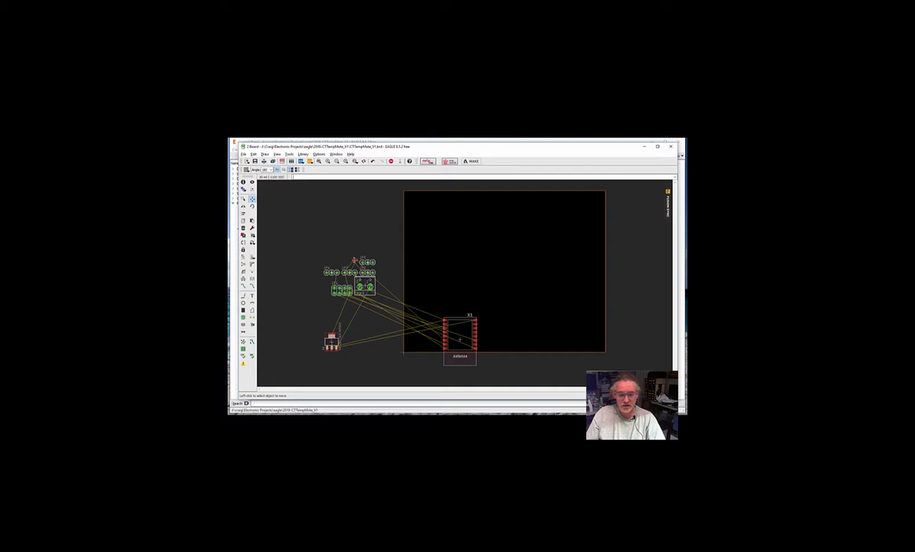
Step: Move regulator U1 onto the board above X1 and the PWR terminal block above U1
{"action": "left_click", "coordinate": [331, 341]}
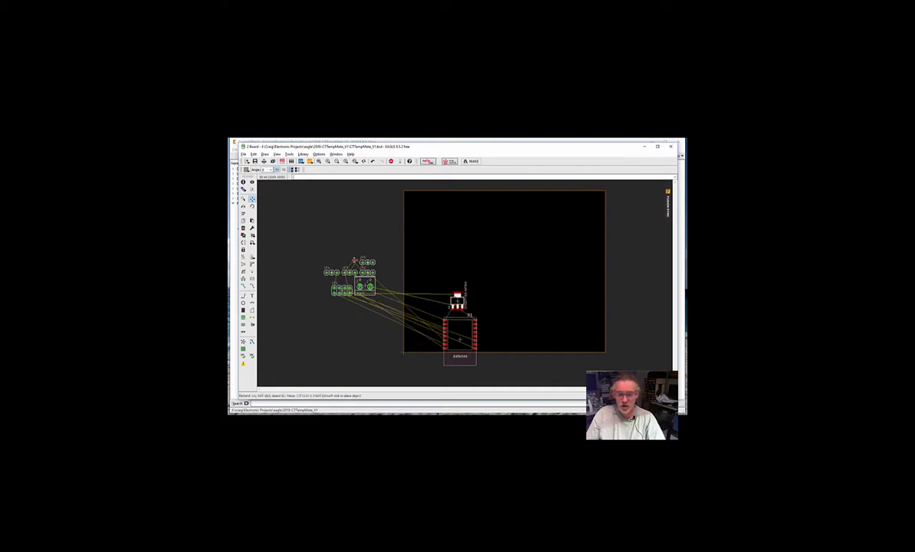
{"action": "left_click", "coordinate": [458, 288]}
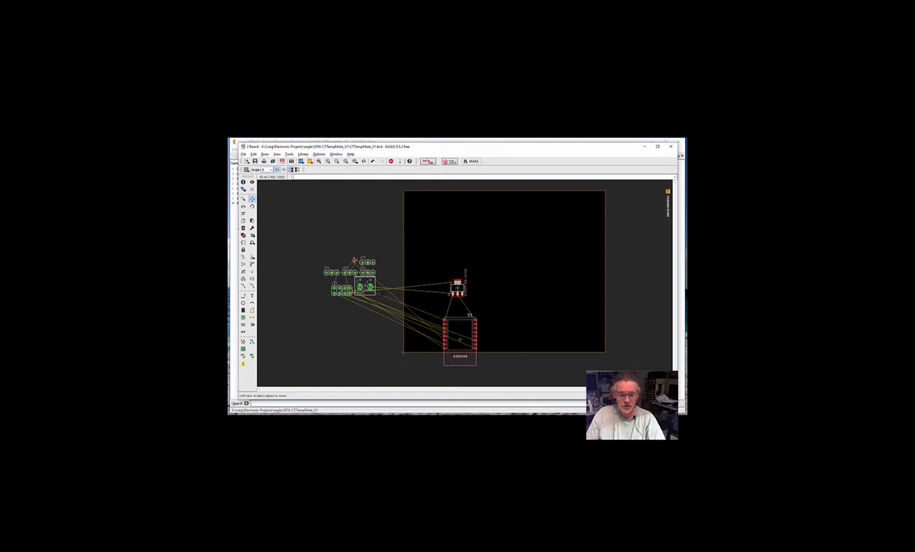
{"action": "left_click", "coordinate": [364, 287]}
{"action": "left_click", "coordinate": [460, 244]}
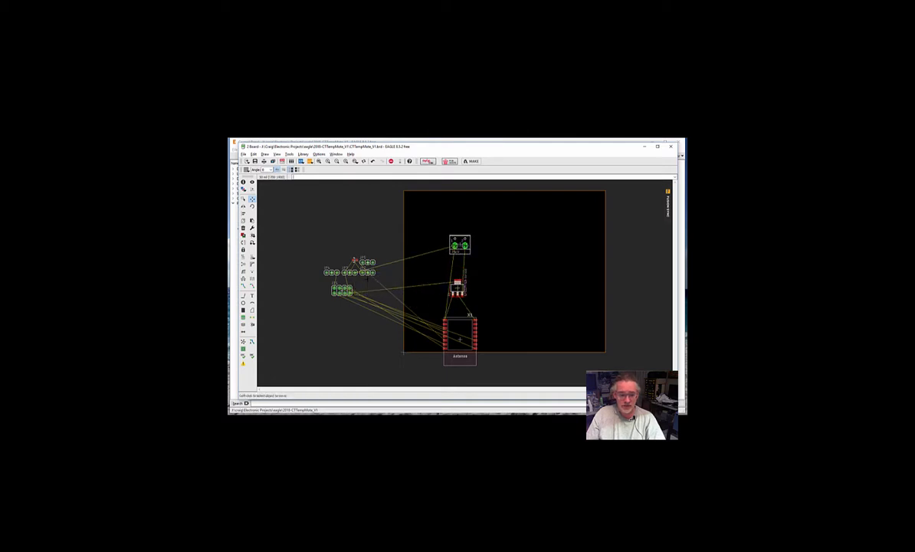
Step: Move header JP1 onto the board, above and to the right of X1, keeping it horizontal
{"action": "left_click", "coordinate": [342, 290]}
{"action": "right_click", "coordinate": [494, 283]}
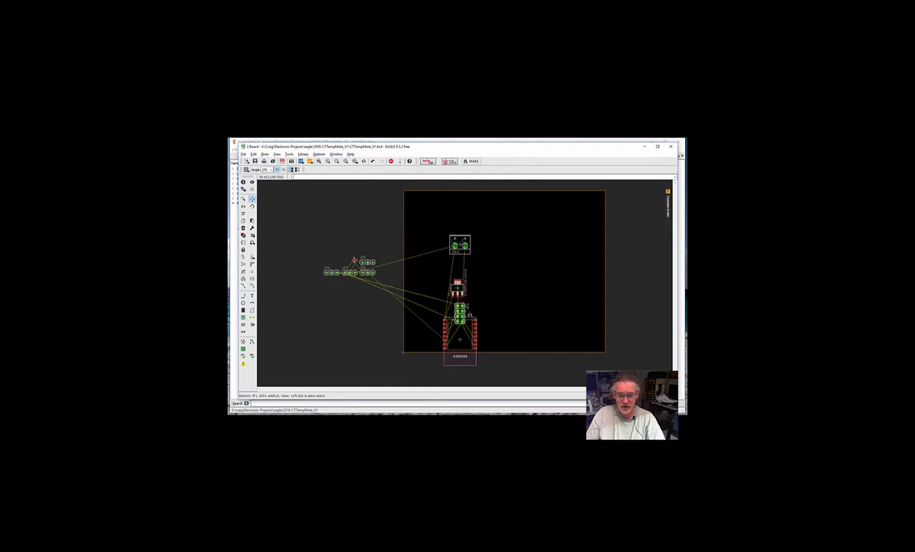
{"action": "right_click", "coordinate": [503, 318]}
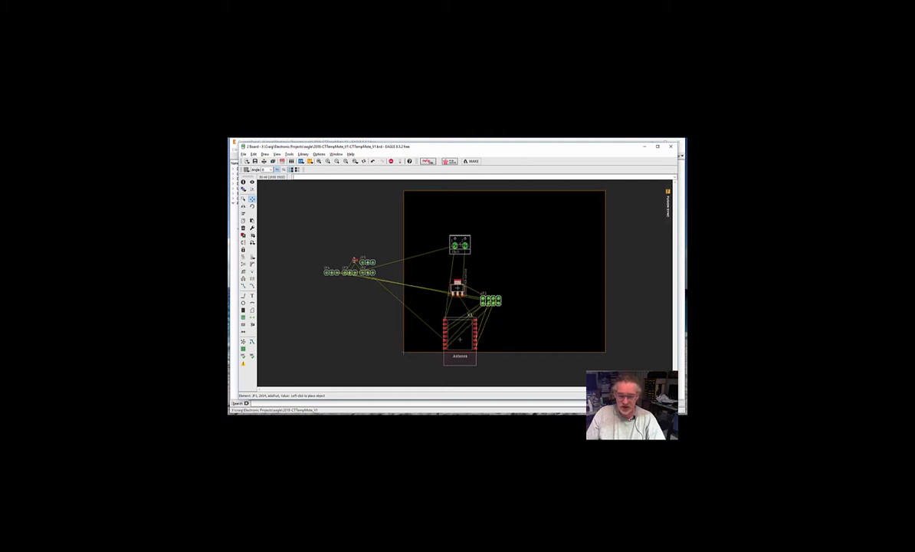
{"action": "left_click", "coordinate": [490, 301]}
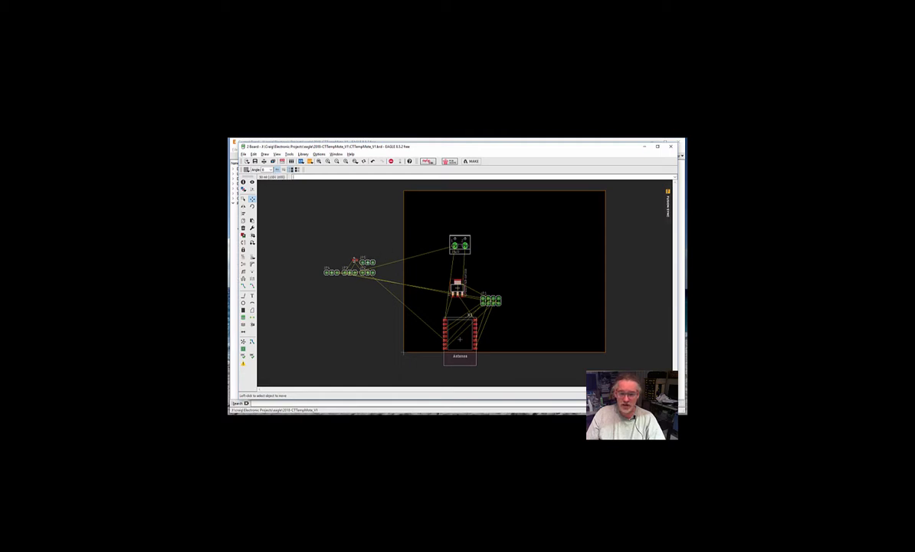
Step: Turn the PWR terminal block and U1 to 90° and place them side by side above X1, with PWR nearer the left board edge
{"action": "left_click", "coordinate": [460, 244]}
{"action": "right_click", "coordinate": [419, 294]}
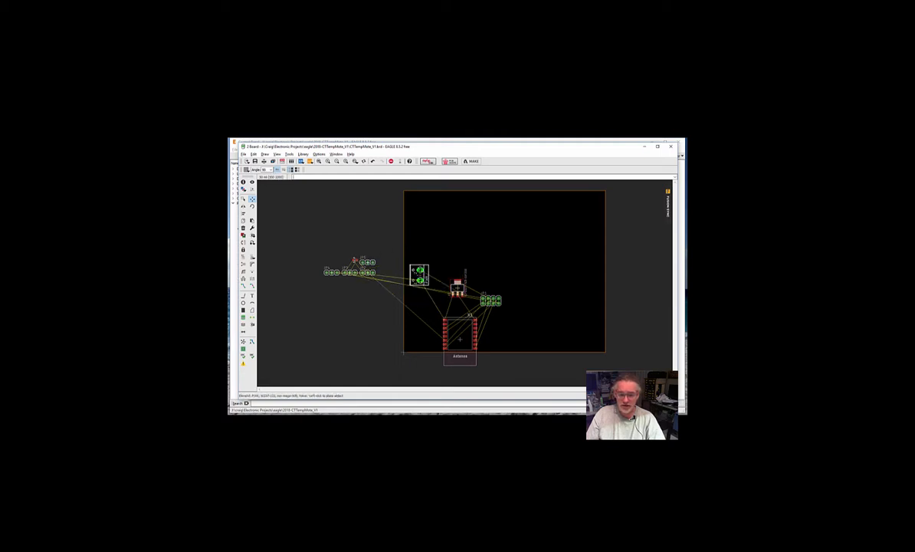
{"action": "left_click", "coordinate": [421, 288]}
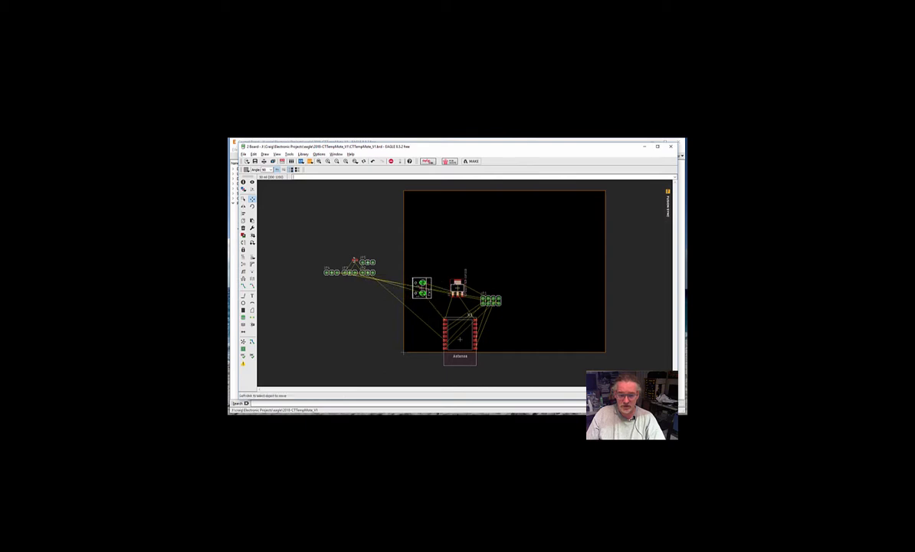
{"action": "left_click", "coordinate": [458, 287]}
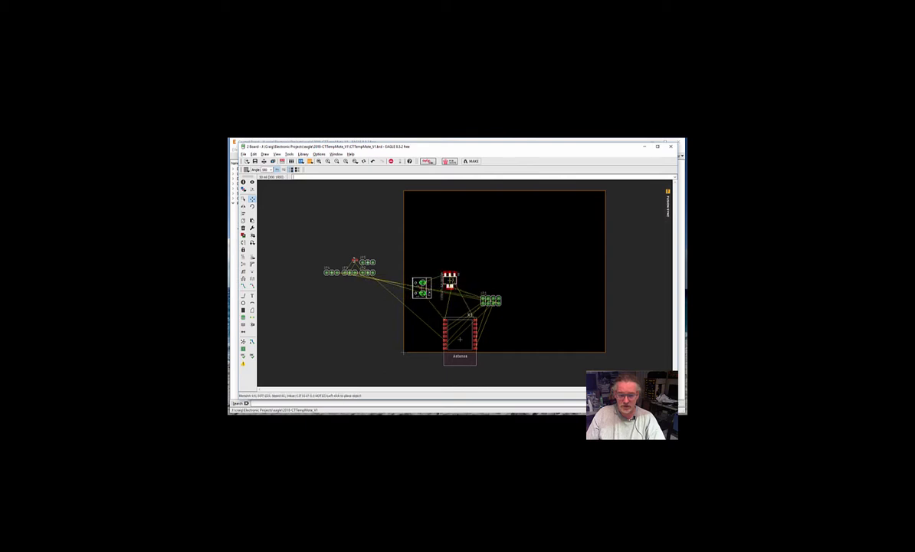
{"action": "right_click", "coordinate": [451, 286]}
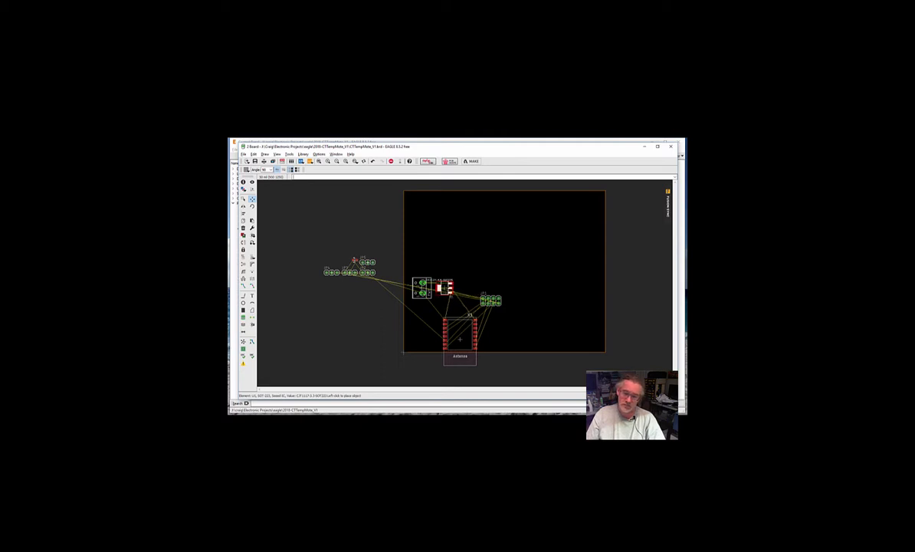
{"action": "left_click", "coordinate": [444, 288]}
Step: Rotate PWR and U1 another 180°, setting PWR flush with the left board edge and U1 just to its right
{"action": "left_click", "coordinate": [422, 288]}
{"action": "right_click", "coordinate": [421, 288]}
{"action": "right_click", "coordinate": [421, 288]}
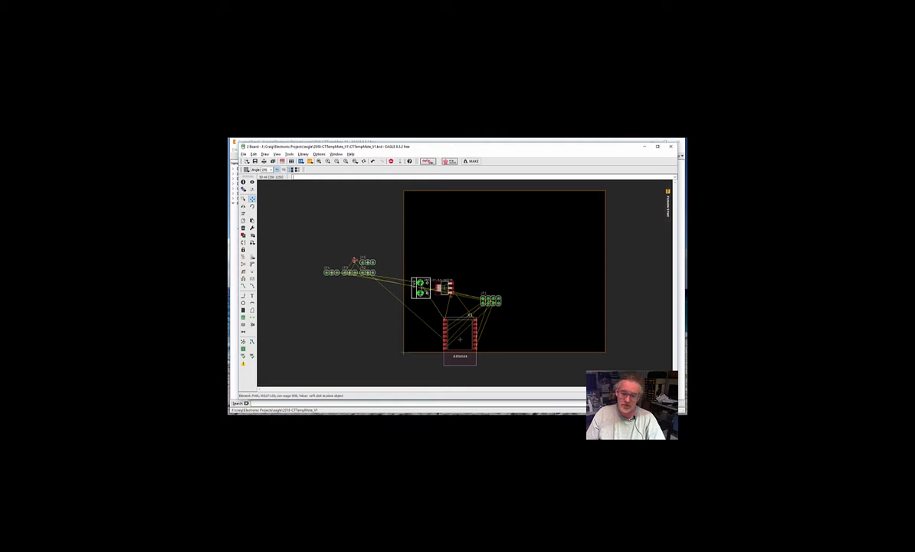
{"action": "left_click", "coordinate": [413, 288]}
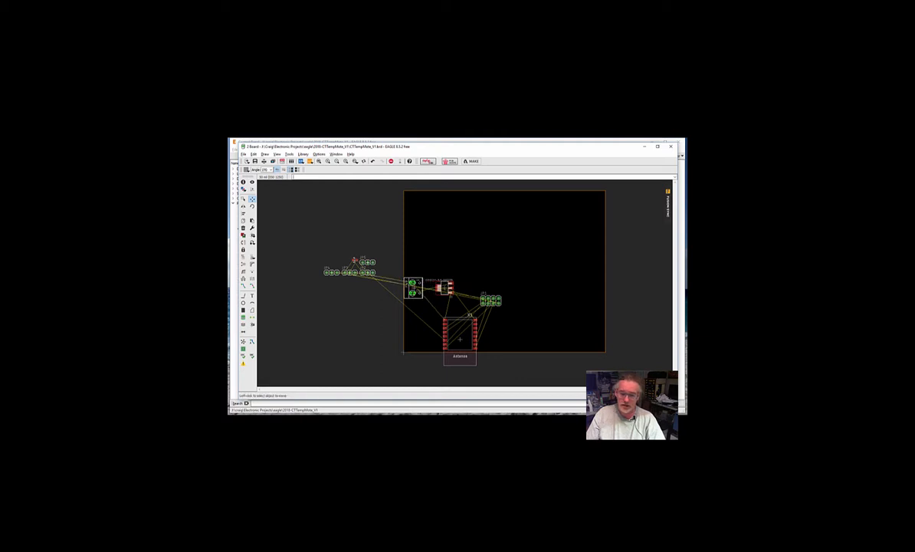
{"action": "left_click", "coordinate": [444, 287]}
{"action": "right_click", "coordinate": [443, 288]}
{"action": "right_click", "coordinate": [443, 288]}
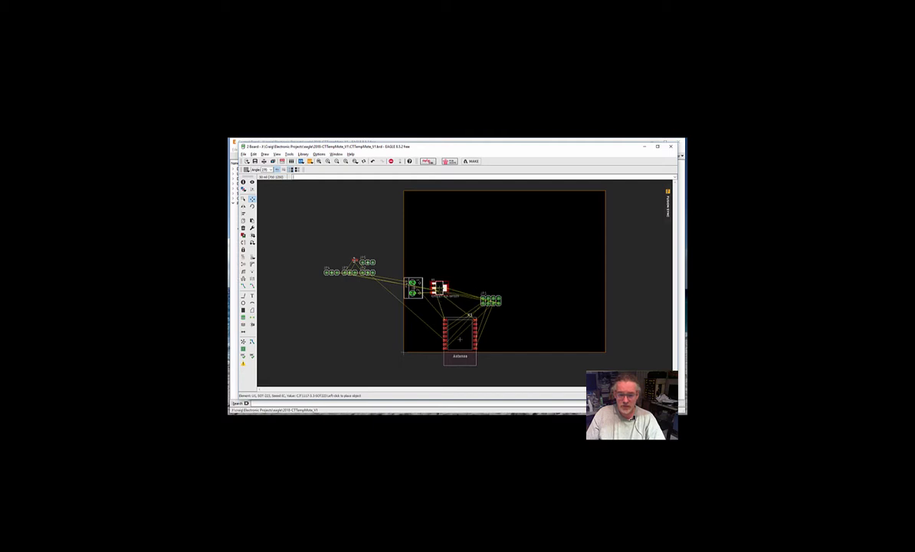
{"action": "left_click", "coordinate": [442, 288]}
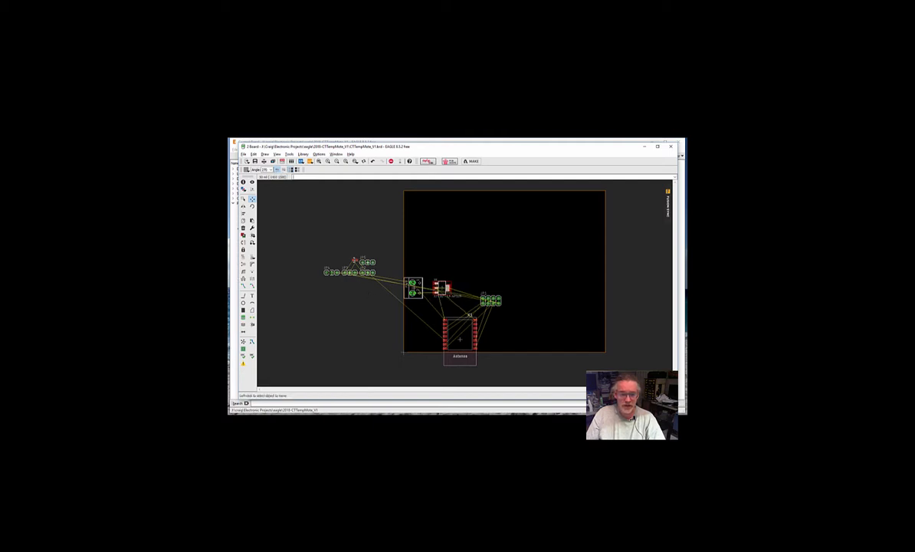
Step: Place JP5 inside the outline above U1, and stand JP2 vertically just left of X1
{"action": "left_click", "coordinate": [368, 262]}
{"action": "left_click", "coordinate": [439, 249]}
{"action": "left_click", "coordinate": [366, 272]}
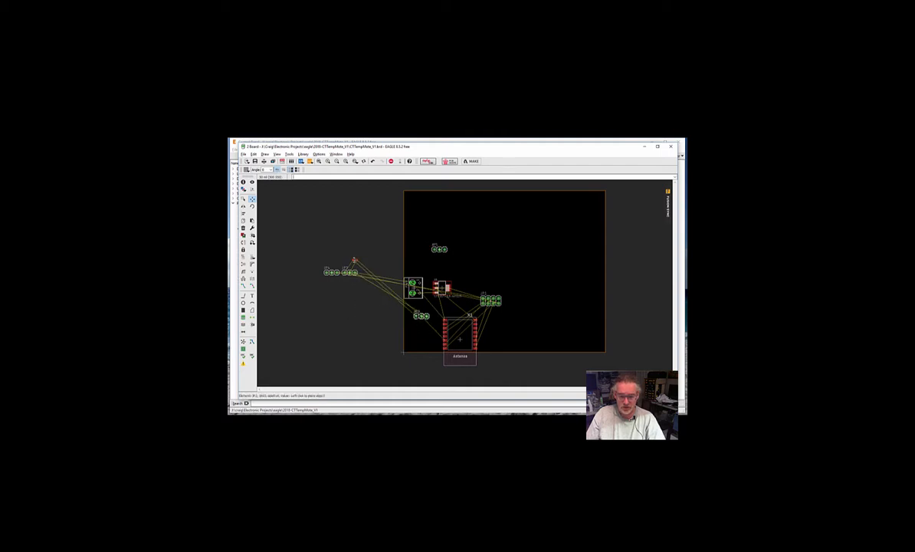
{"action": "right_click", "coordinate": [419, 323]}
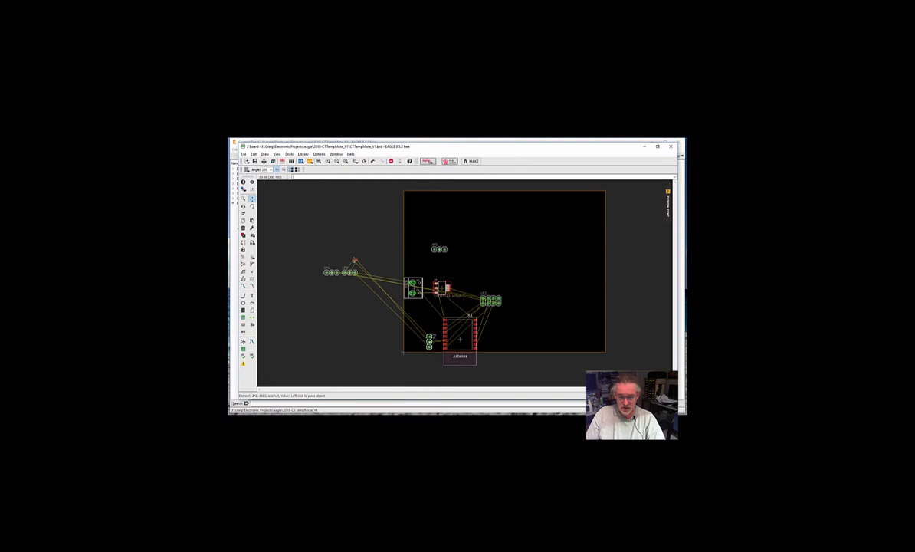
{"action": "left_click", "coordinate": [430, 339]}
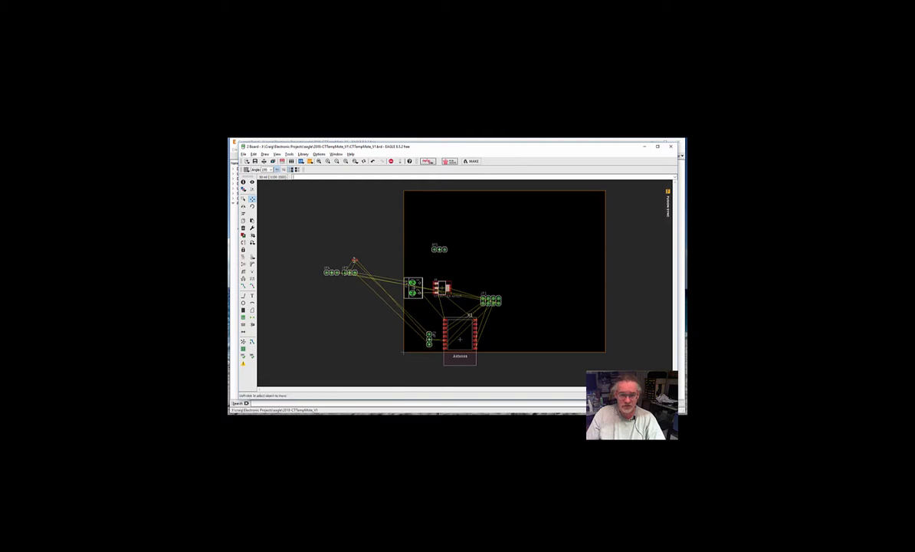
Step: Line up JP3 and JP4 vertically to the left of JP2, and place R1 turned 90° above the headers
{"action": "left_click", "coordinate": [349, 272]}
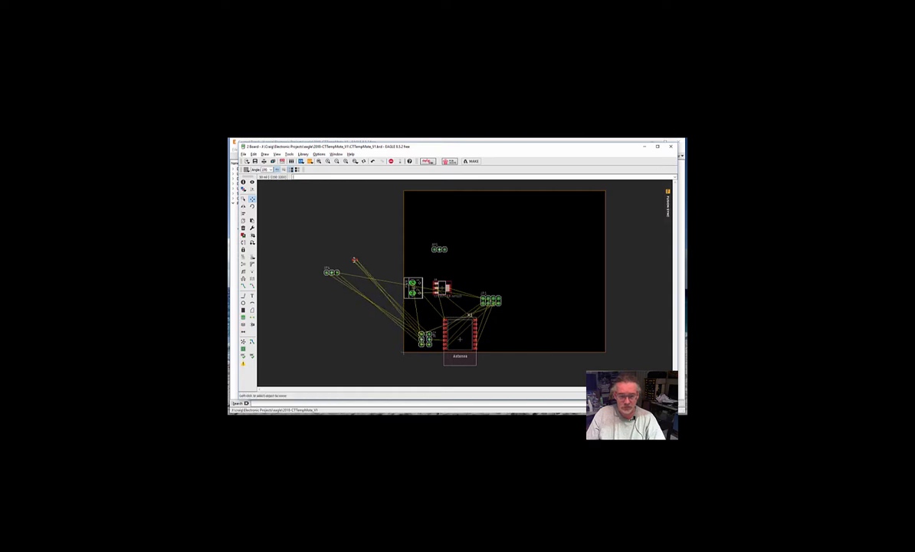
{"action": "right_click", "coordinate": [413, 327]}
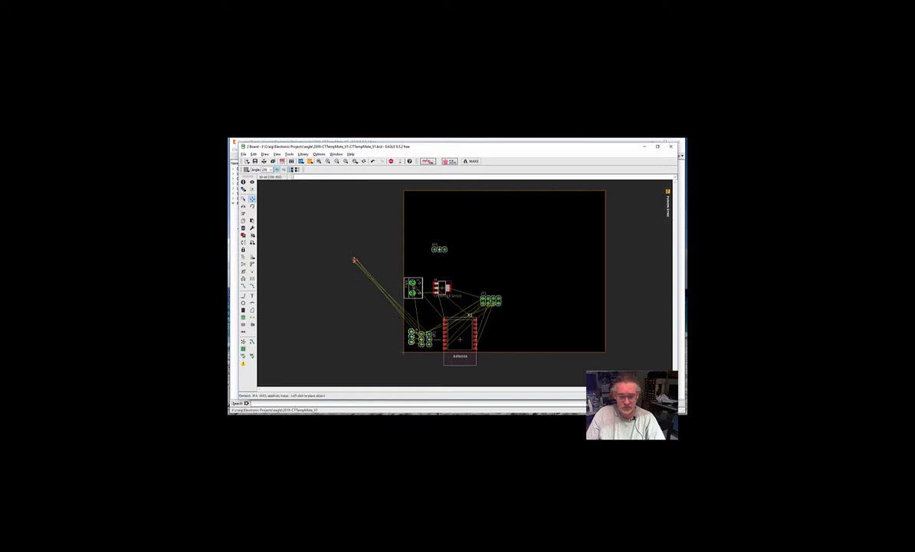
{"action": "left_click", "coordinate": [413, 288]}
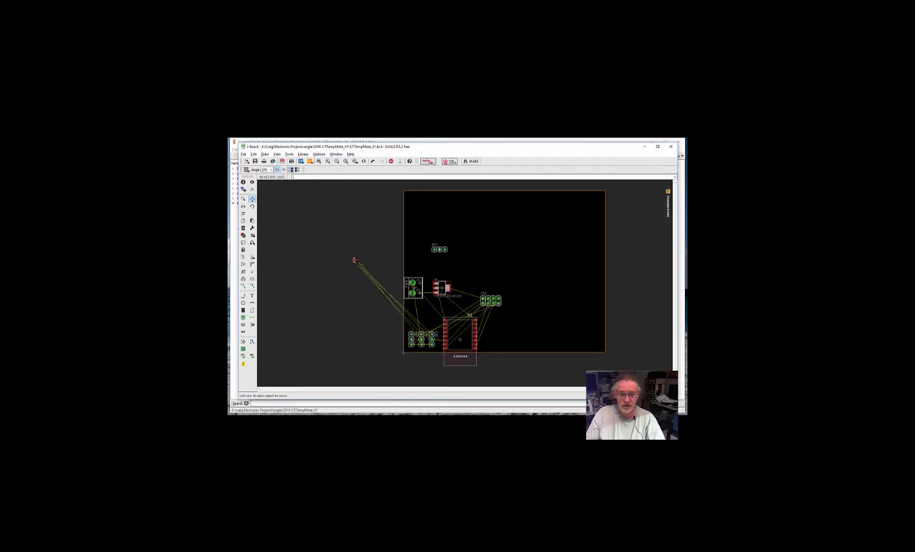
{"action": "left_click", "coordinate": [353, 260]}
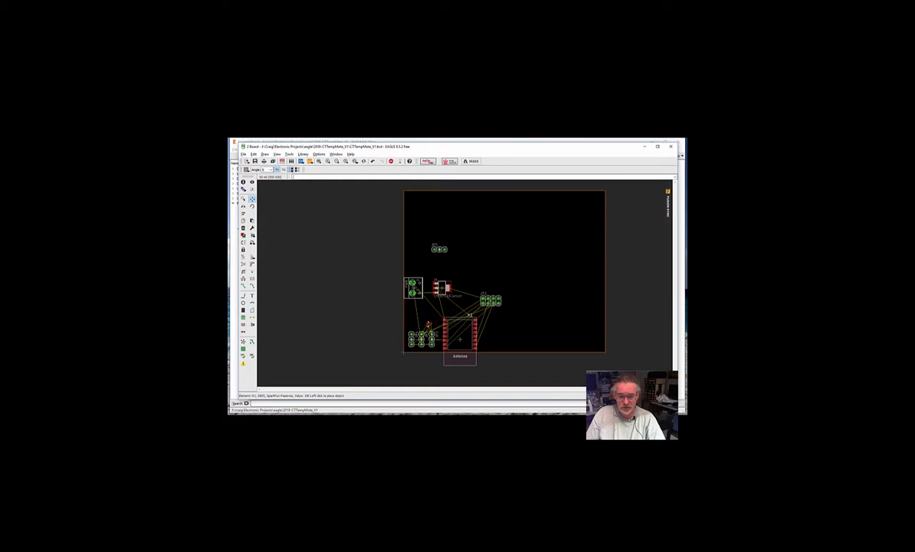
{"action": "left_click", "coordinate": [424, 317]}
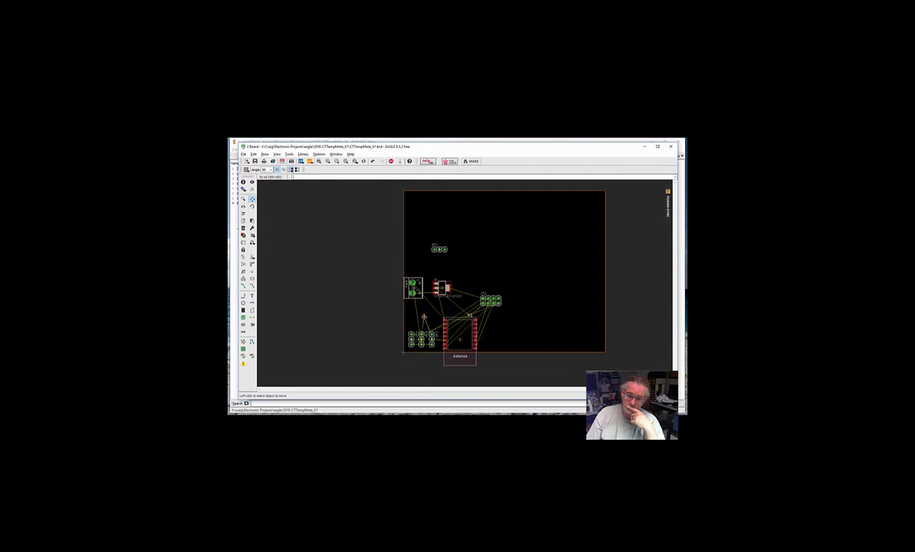
Step: Shift JP2, JP3 and JP4 slightly toward X1, keeping them evenly spaced
{"action": "left_click", "coordinate": [431, 340]}
{"action": "left_click", "coordinate": [435, 339]}
{"action": "left_click", "coordinate": [421, 339]}
{"action": "left_click", "coordinate": [424, 340]}
{"action": "left_click", "coordinate": [412, 340]}
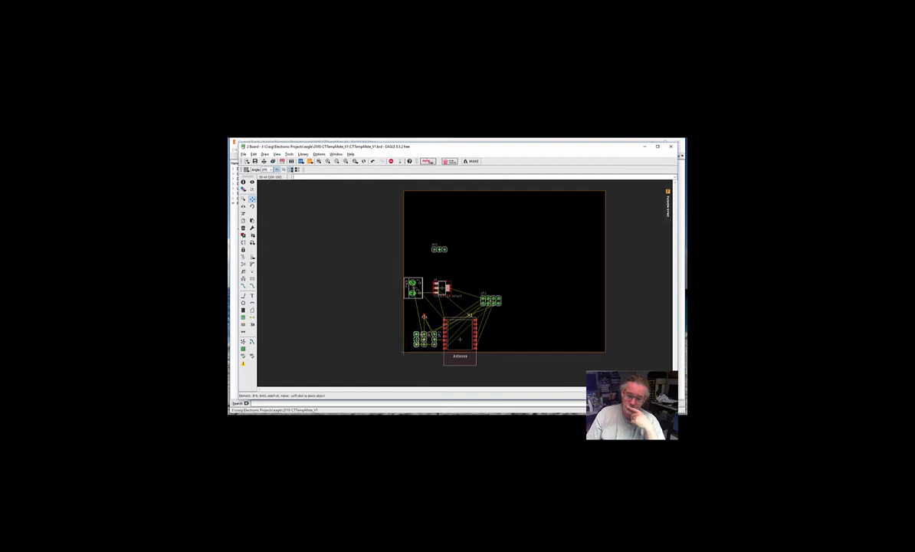
{"action": "left_click", "coordinate": [414, 339]}
Step: Move resistor R1 to the left of JP4 and place it against the left board edge
{"action": "left_click", "coordinate": [424, 316]}
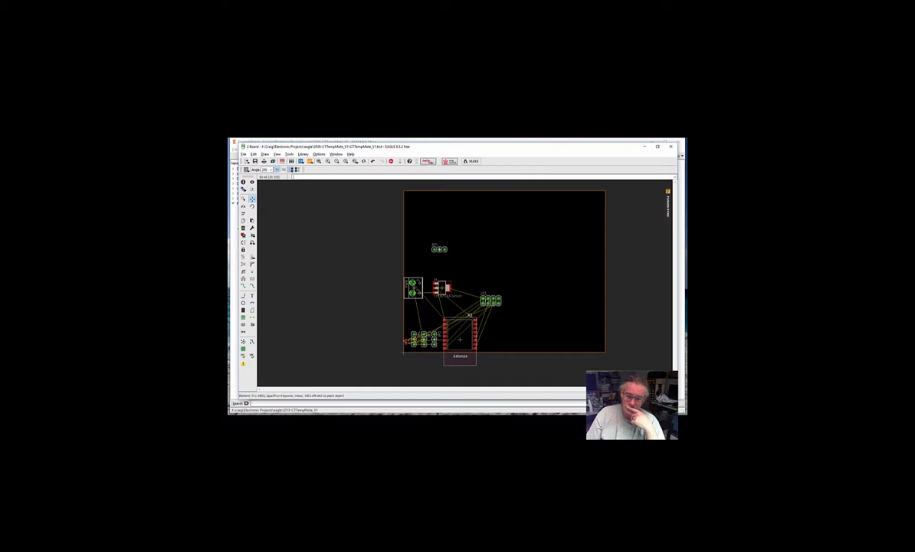
{"action": "left_click", "coordinate": [408, 341]}
{"action": "scroll", "coordinate": [406, 342], "scroll_direction": "up", "scroll_amount": 5}
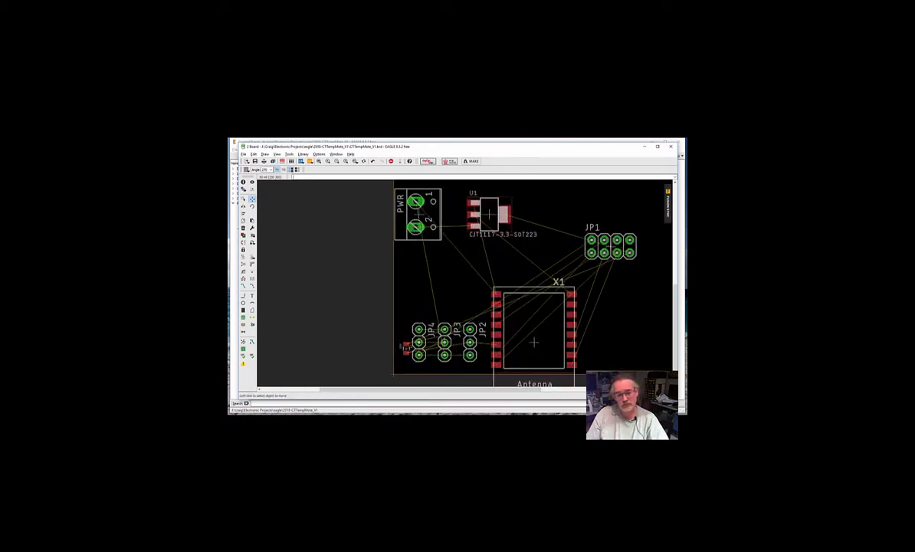
{"action": "left_click", "coordinate": [406, 346]}
{"action": "left_click", "coordinate": [399, 347]}
Step: Save the board layout and switch to the CTTempMote_V1 schematic
{"action": "scroll", "coordinate": [447, 241], "scroll_direction": "down", "scroll_amount": 3}
{"action": "middle_click_drag", "start_coordinate": [447, 242], "coordinate": [468, 273]}
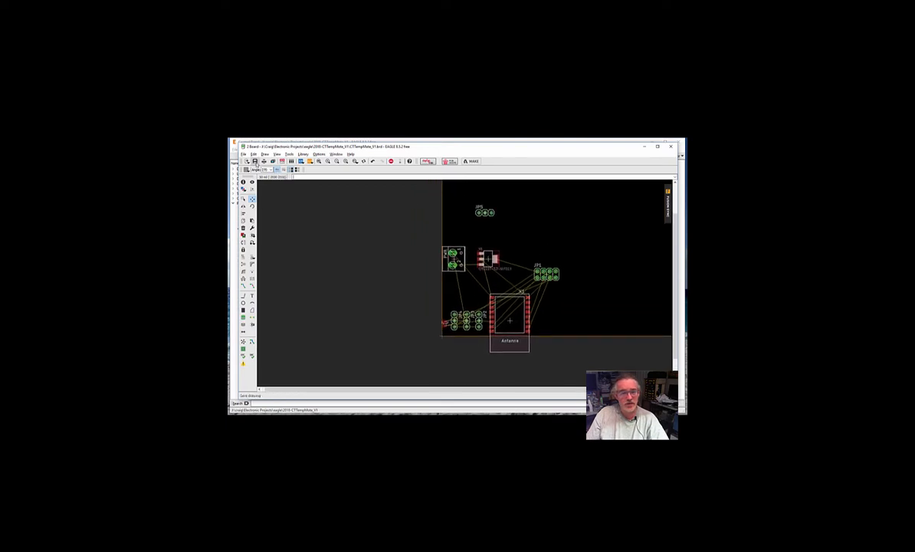
{"action": "left_click", "coordinate": [243, 154]}
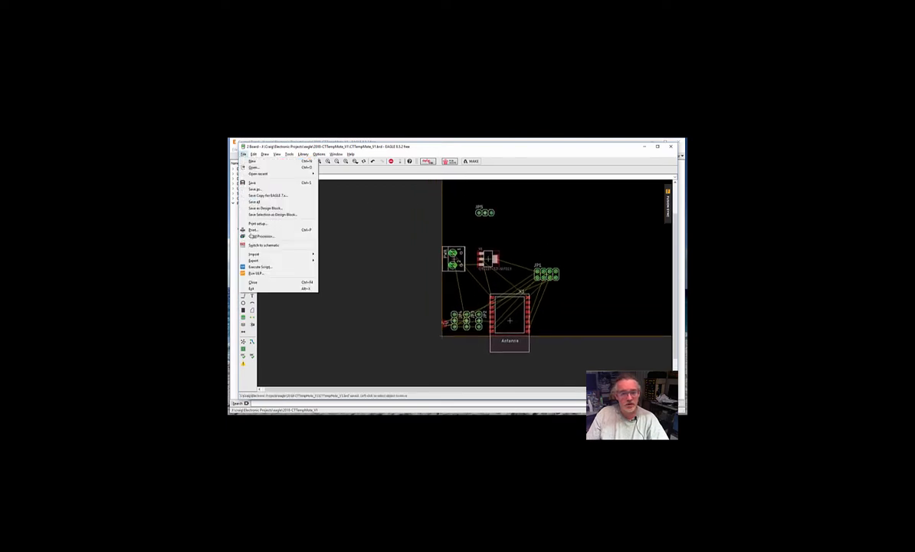
{"action": "left_click", "coordinate": [263, 244]}
{"action": "scroll", "coordinate": [326, 276], "scroll_direction": "down", "scroll_amount": 3}
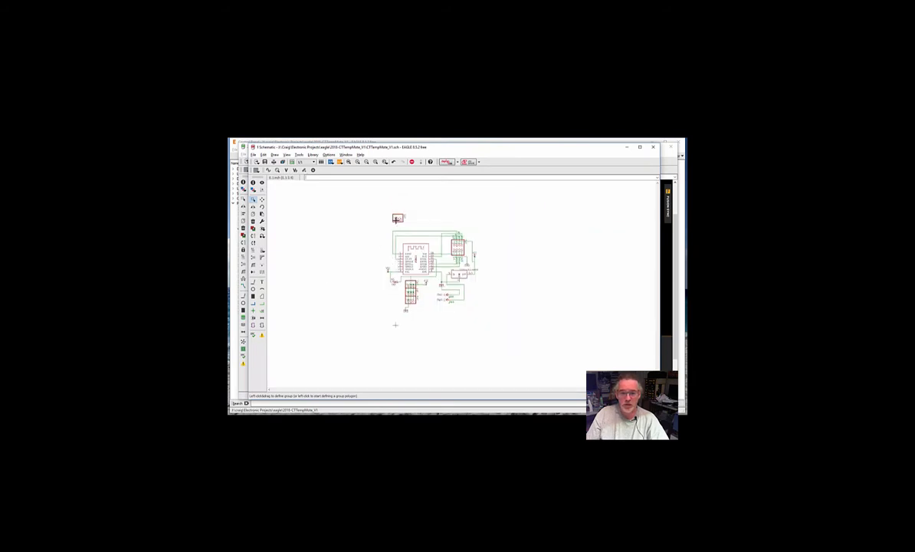
Step: Delete the unconnected part above the wiring in the schematic and save the schematic
{"action": "type", "text": "delete"}
{"action": "key", "text": "Return"}
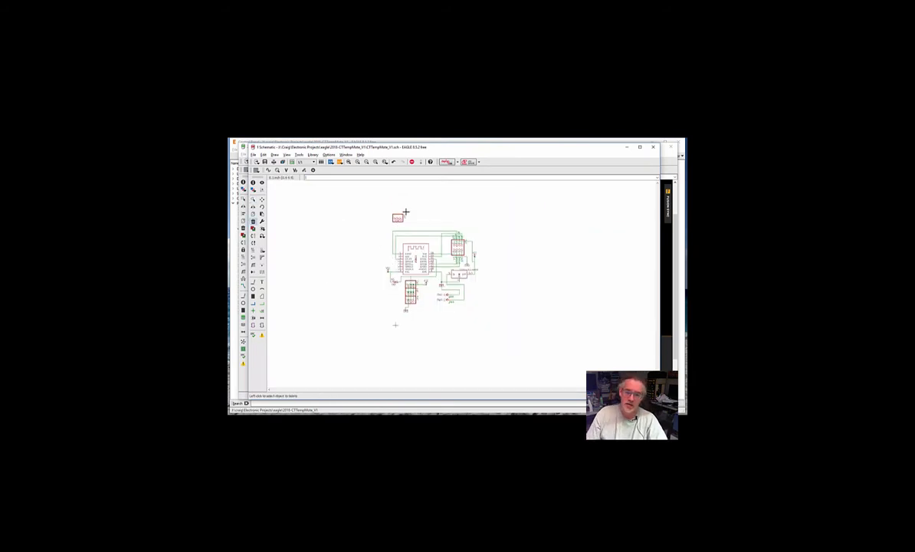
{"action": "left_click", "coordinate": [402, 215]}
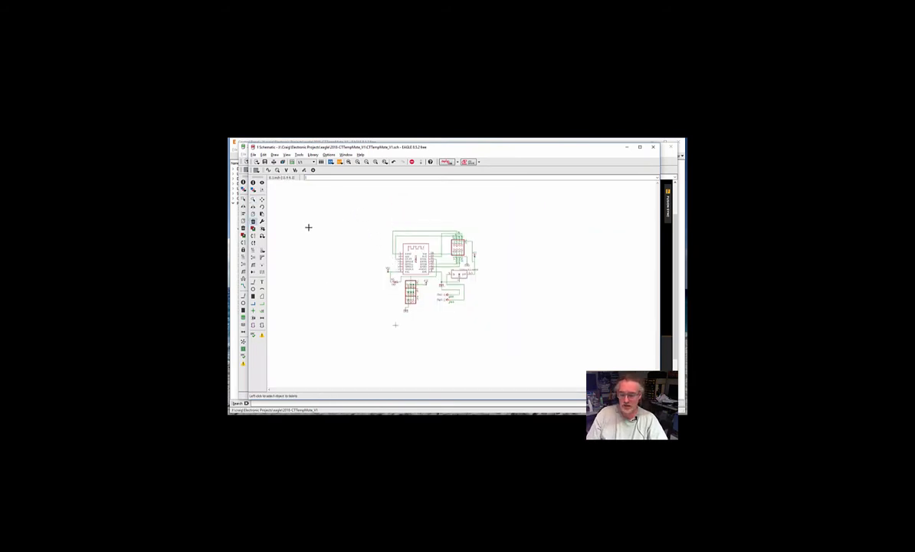
{"action": "key", "text": "ctrl+s"}
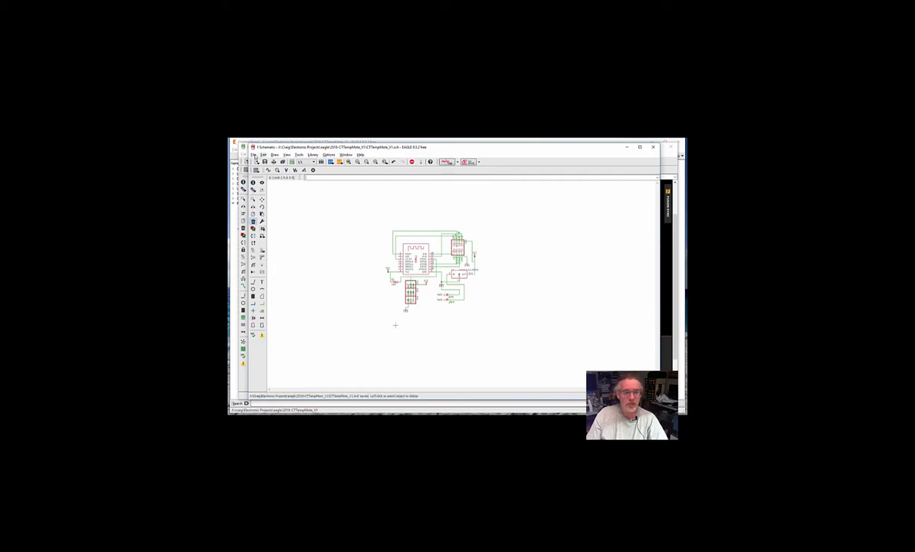
Step: Switch to the board layout and move header JP1 slightly toward U1
{"action": "left_click", "coordinate": [254, 155]}
{"action": "left_click", "coordinate": [272, 230]}
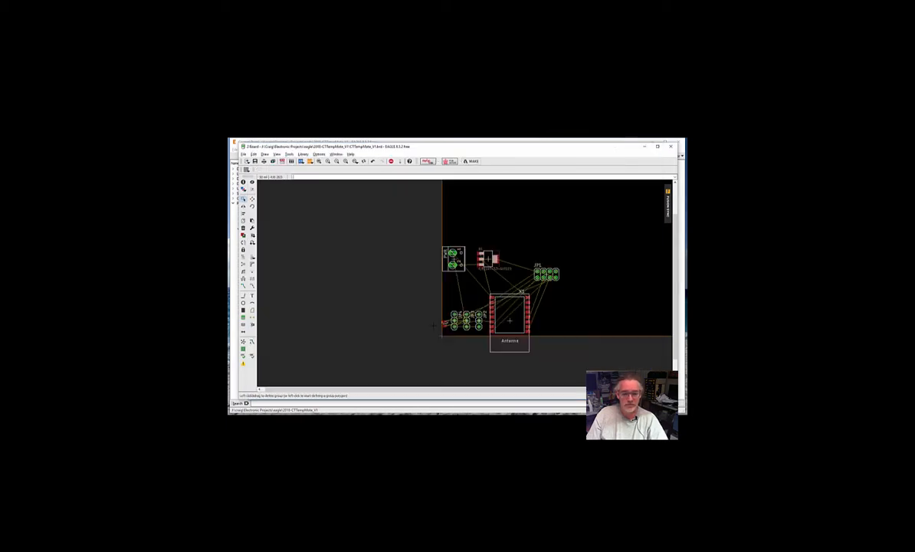
{"action": "scroll", "coordinate": [486, 290], "scroll_direction": "up", "scroll_amount": 1}
{"action": "middle_click_drag", "start_coordinate": [486, 290], "coordinate": [404, 286]}
{"action": "scroll", "coordinate": [403, 287], "scroll_direction": "down", "scroll_amount": 1}
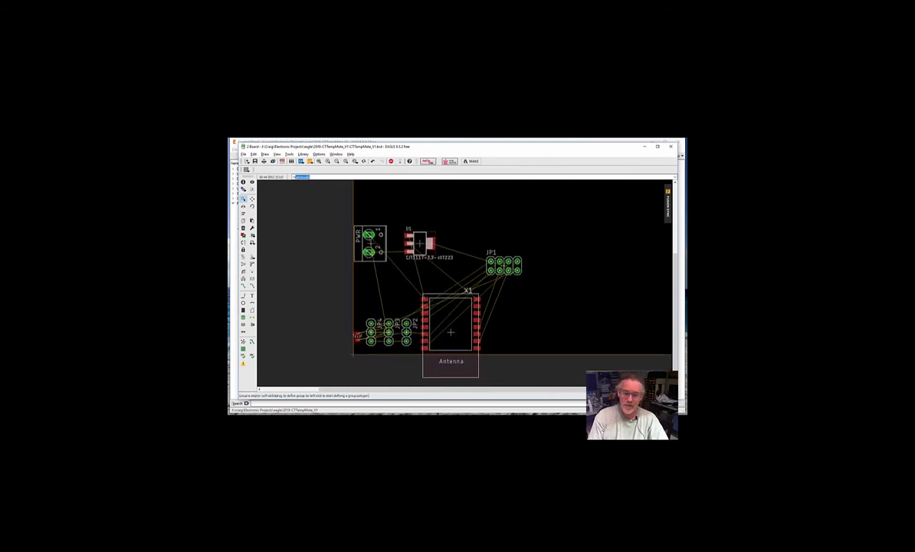
{"action": "left_click", "coordinate": [252, 199]}
{"action": "left_click", "coordinate": [503, 265]}
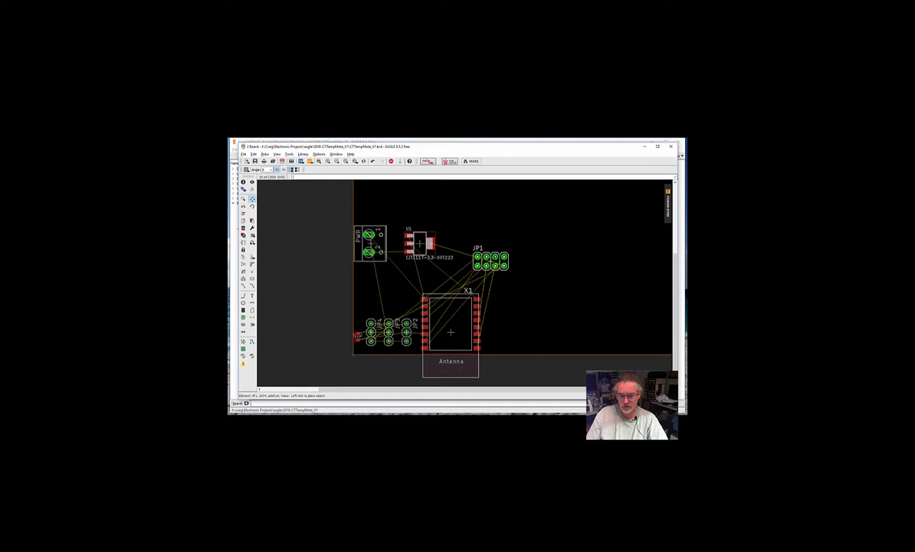
{"action": "left_click", "coordinate": [491, 262]}
Step: Line up PWR, U1 and JP1 in a row just above the headers and X1, and recalculate the ratsnest
{"action": "left_click", "coordinate": [371, 243]}
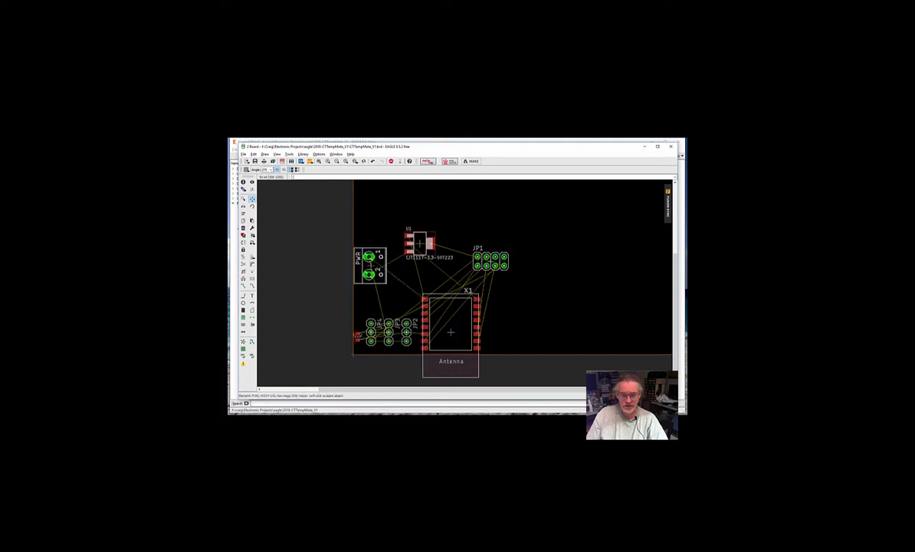
{"action": "left_click", "coordinate": [374, 274]}
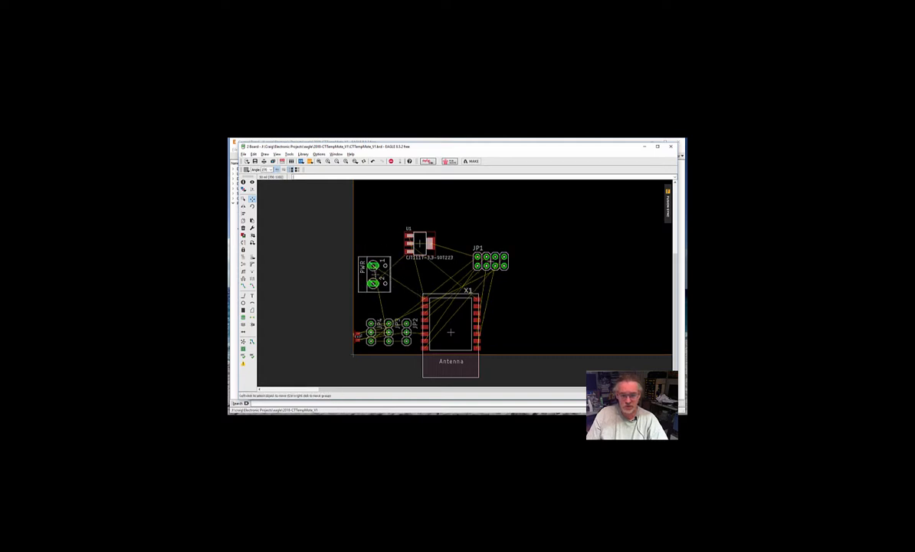
{"action": "left_click", "coordinate": [419, 244]}
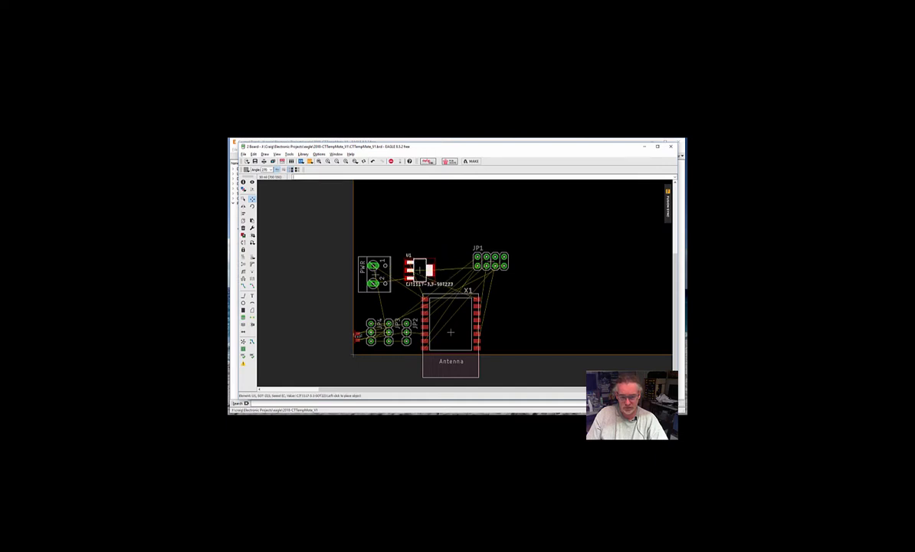
{"action": "left_click", "coordinate": [419, 270]}
{"action": "left_click", "coordinate": [490, 261]}
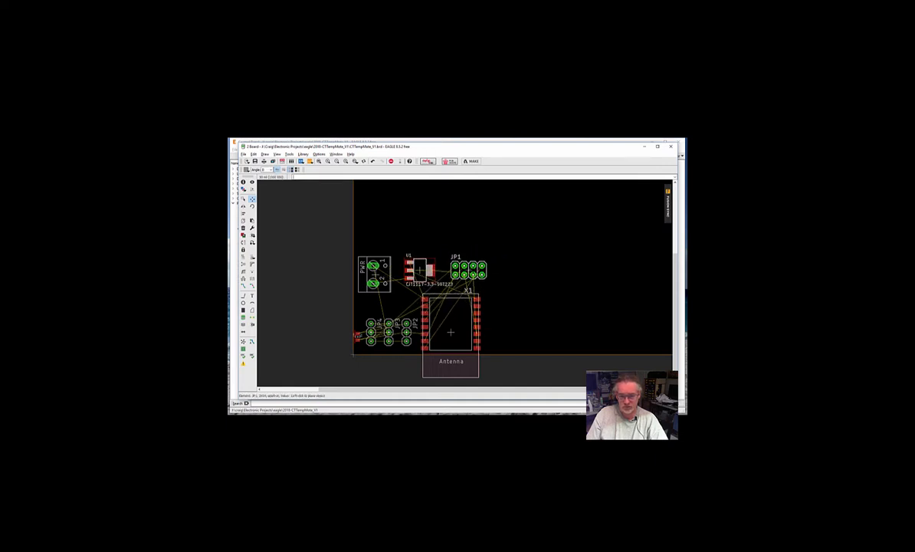
{"action": "left_click", "coordinate": [468, 270]}
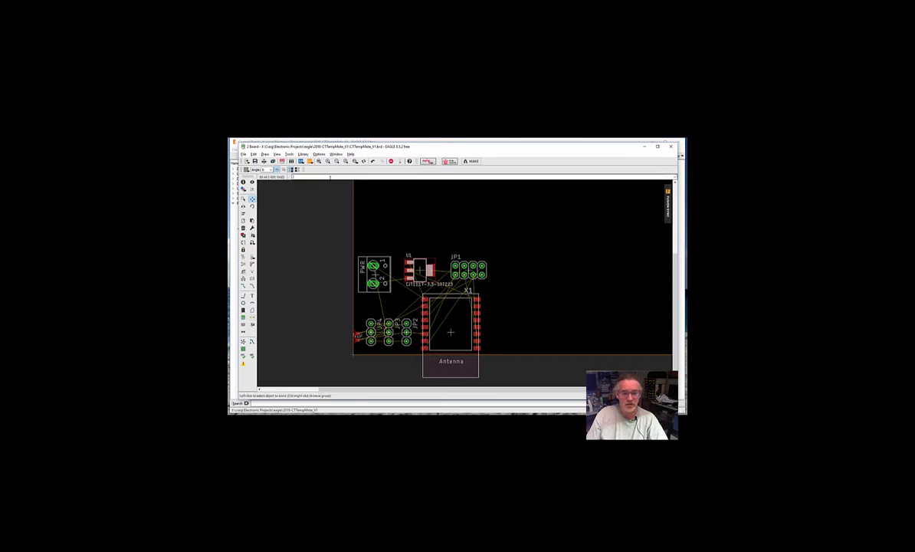
{"action": "key", "text": "Up"}
{"action": "key", "text": "Return"}
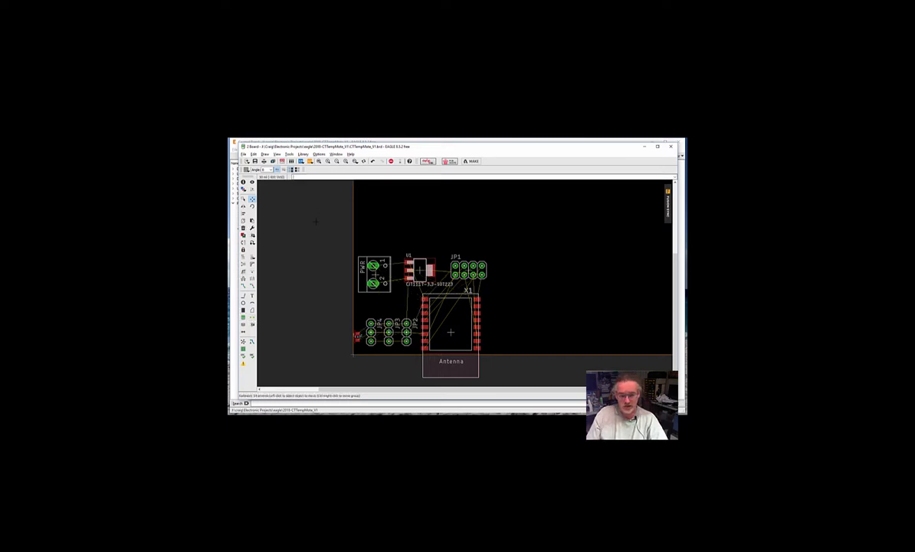
Step: Move resistor R1 slightly inward from the board edge, next to JP4, and recalculate the ratsnest
{"action": "scroll", "coordinate": [369, 331], "scroll_direction": "up", "scroll_amount": 2}
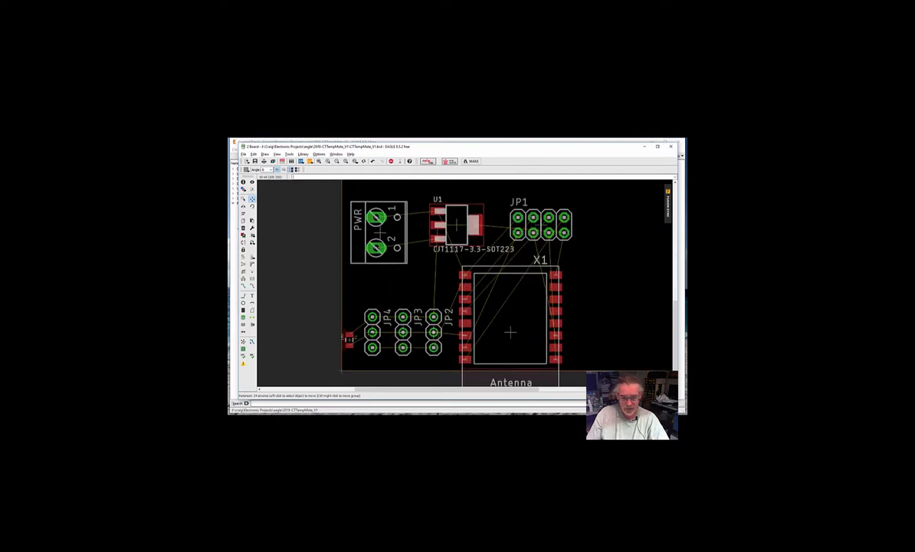
{"action": "left_click", "coordinate": [348, 338]}
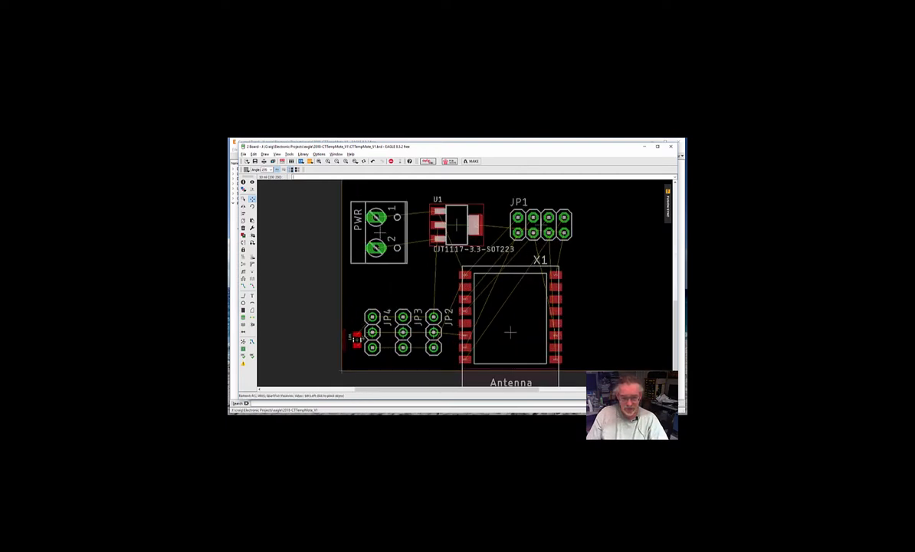
{"action": "left_click", "coordinate": [355, 340]}
{"action": "type", "text": "rat"}
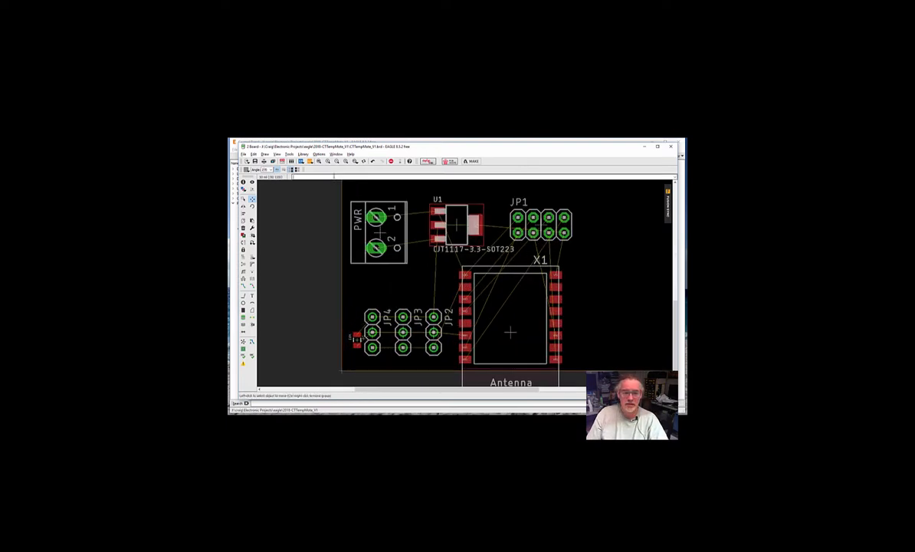
{"action": "key", "text": "Return"}
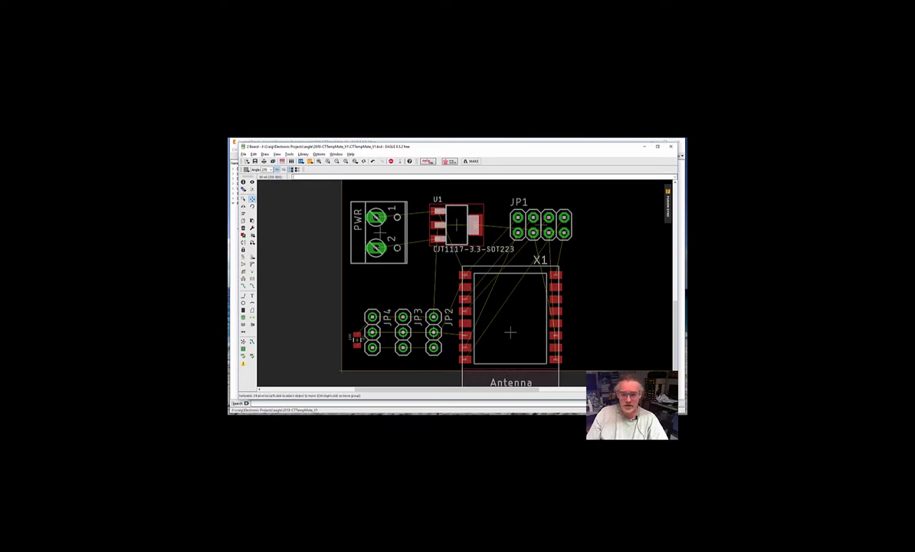
Step: Route 40 mil traces on the top layer from PWR pins 1 and 2 to their matching U1 pads
{"action": "type", "text": "route"}
{"action": "key", "text": "Return"}
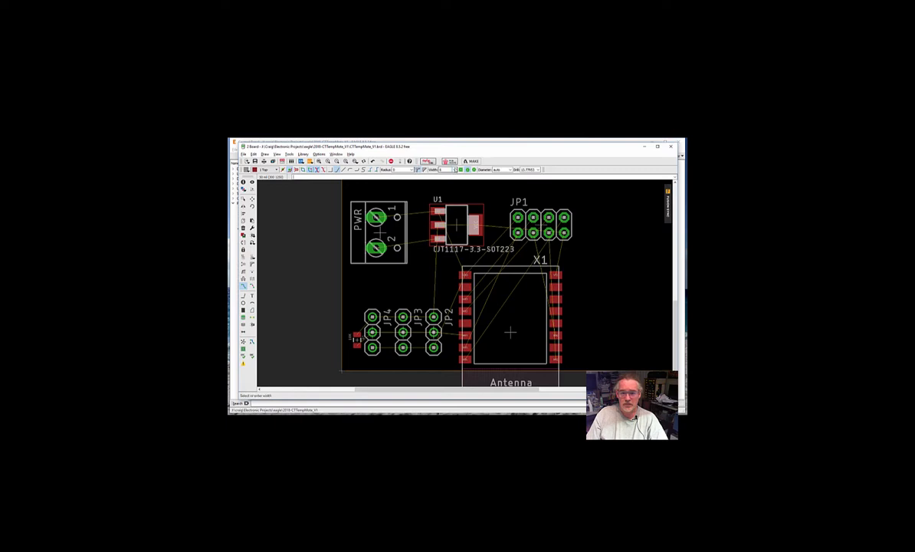
{"action": "left_click", "coordinate": [452, 170]}
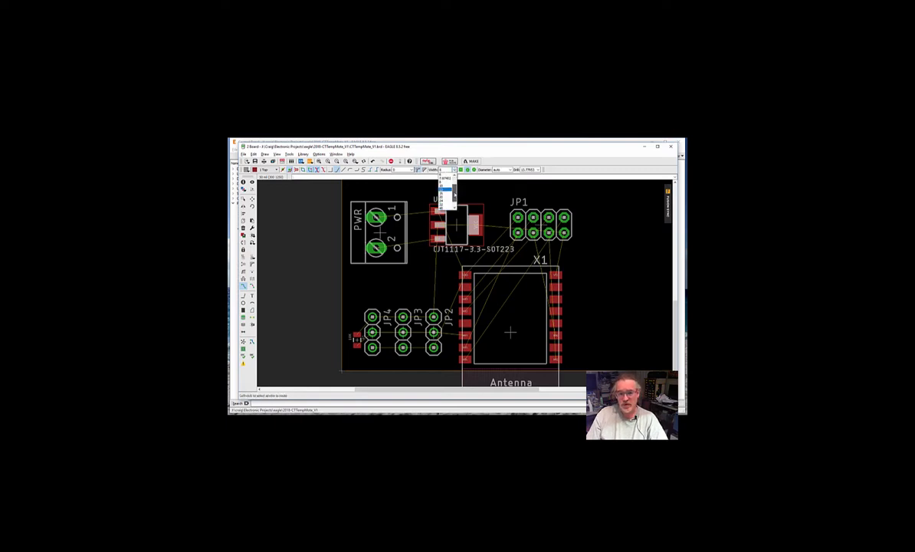
{"action": "left_click", "coordinate": [447, 207]}
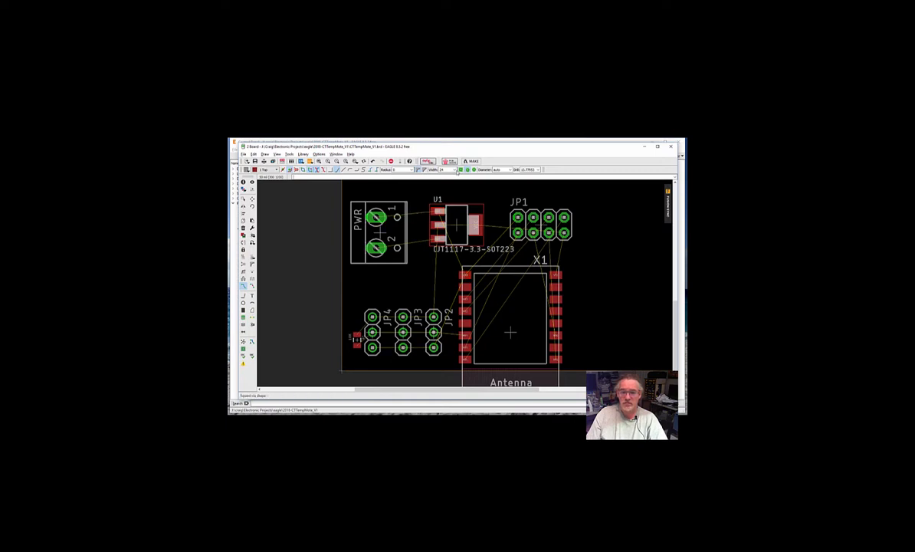
{"action": "left_click", "coordinate": [453, 170]}
{"action": "left_click", "coordinate": [445, 207]}
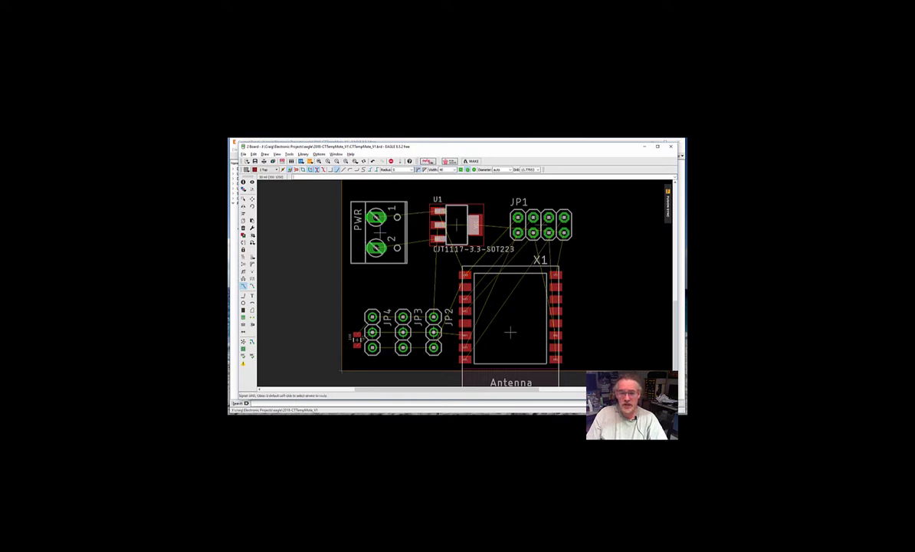
{"action": "left_click", "coordinate": [376, 218]}
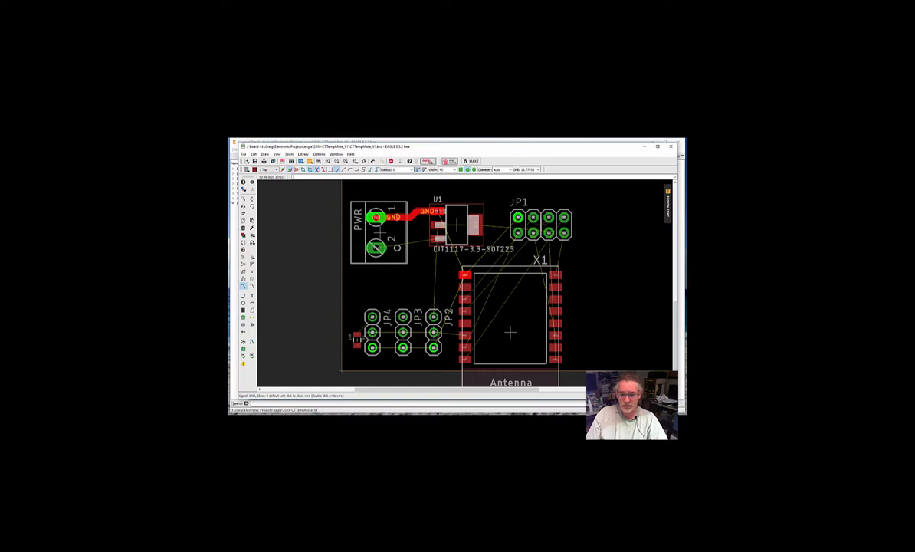
{"action": "left_click", "coordinate": [436, 212]}
{"action": "left_click", "coordinate": [375, 247]}
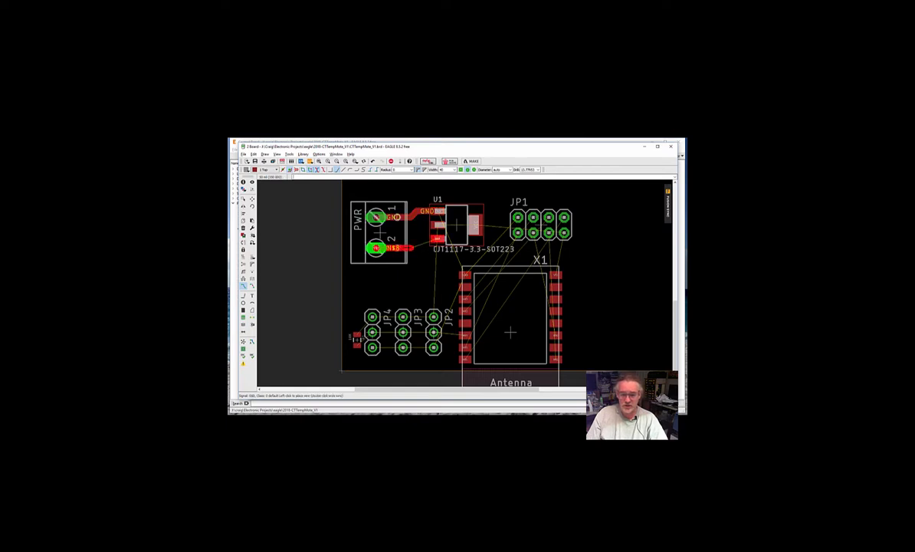
{"action": "left_click", "coordinate": [437, 238]}
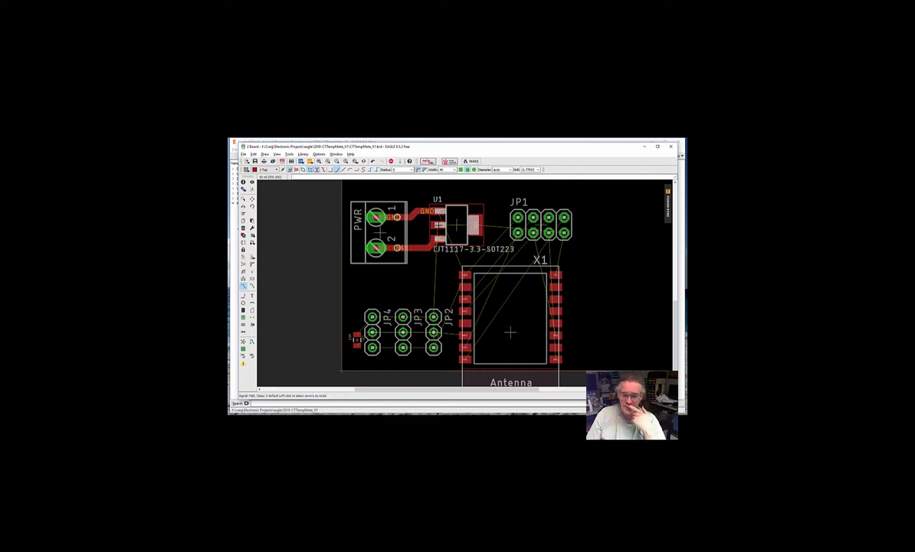
Step: Route VCC from U1's large pad around JP1 to X1's VCC pad, and connect JP1's VCC pin to that trace
{"action": "left_click", "coordinate": [477, 226]}
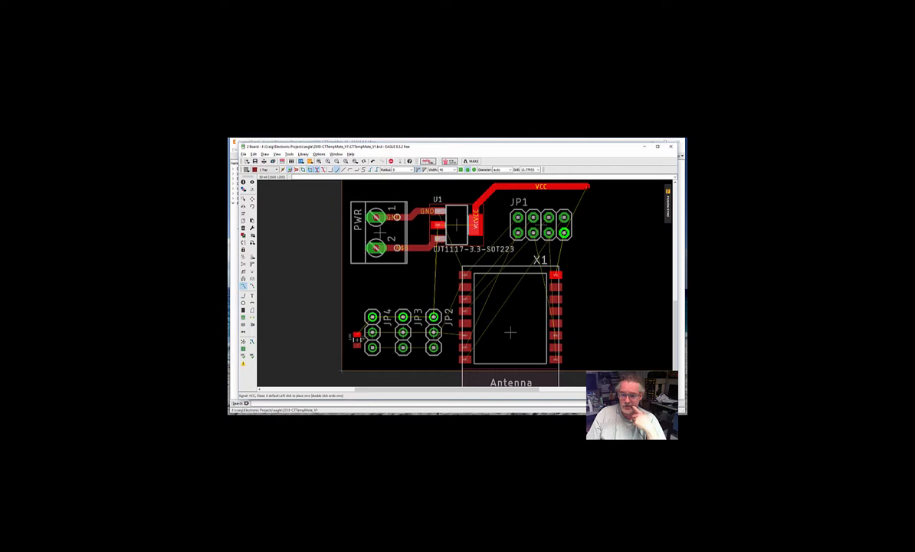
{"action": "left_click", "coordinate": [589, 186]}
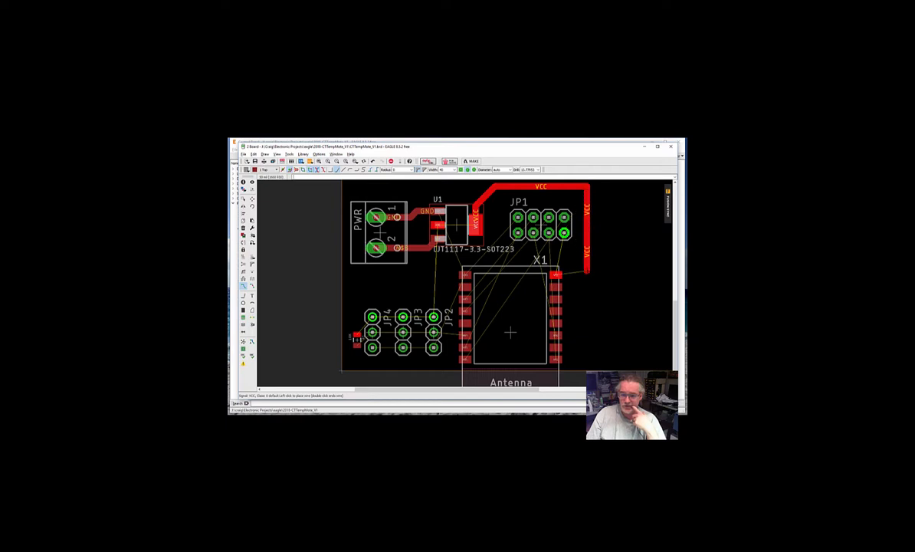
{"action": "left_click", "coordinate": [588, 271]}
{"action": "left_click", "coordinate": [556, 274]}
{"action": "left_click", "coordinate": [564, 233]}
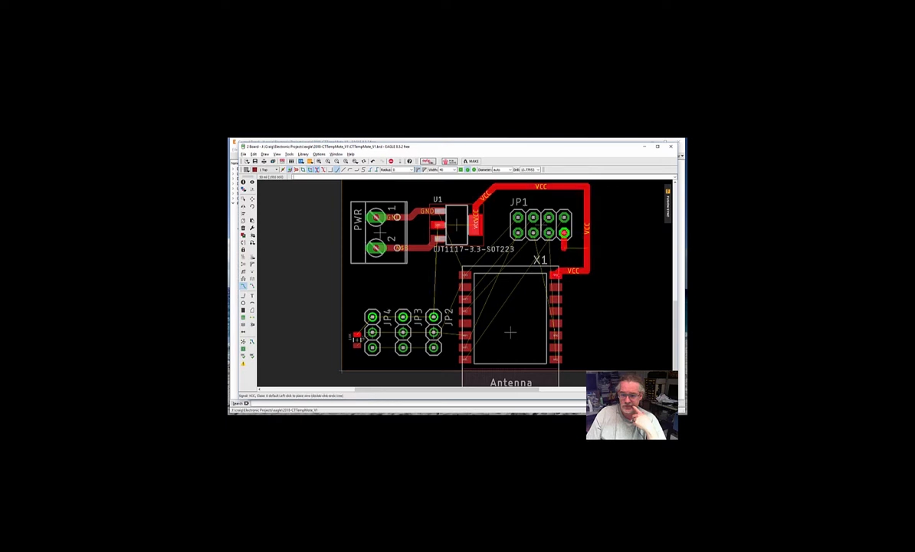
{"action": "left_click", "coordinate": [587, 233]}
{"action": "left_click", "coordinate": [587, 233]}
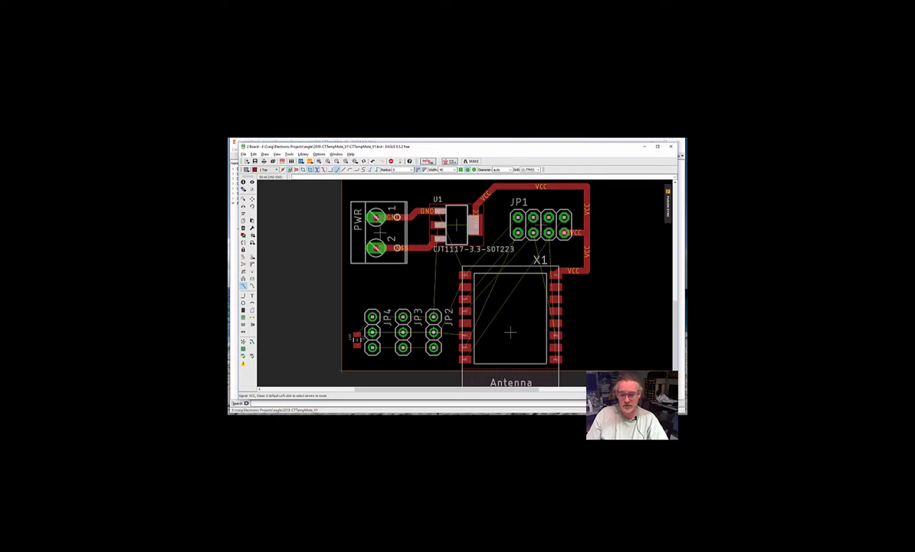
Step: Route GND from X1's upper GND pad around PWR to its pin 1, and add a GND branch down beside JP4
{"action": "left_click", "coordinate": [465, 274]}
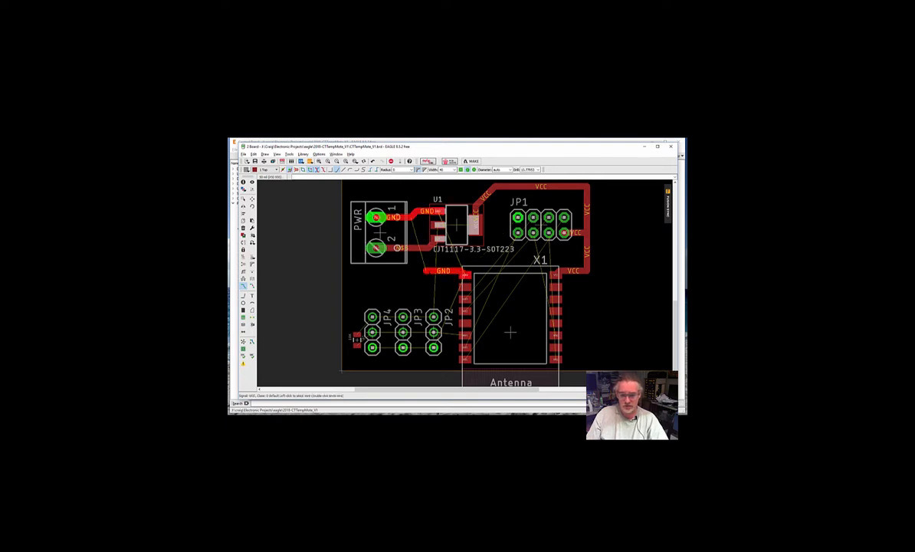
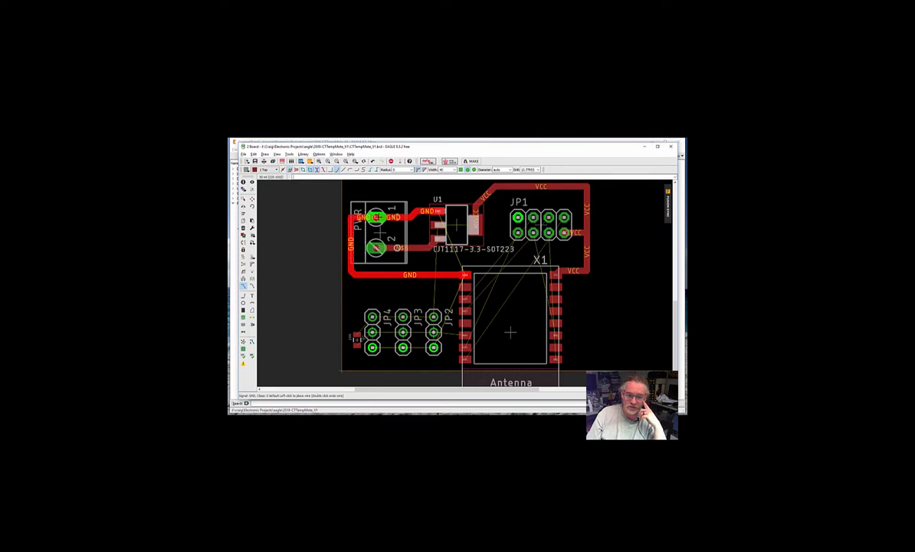
{"action": "left_click", "coordinate": [376, 217]}
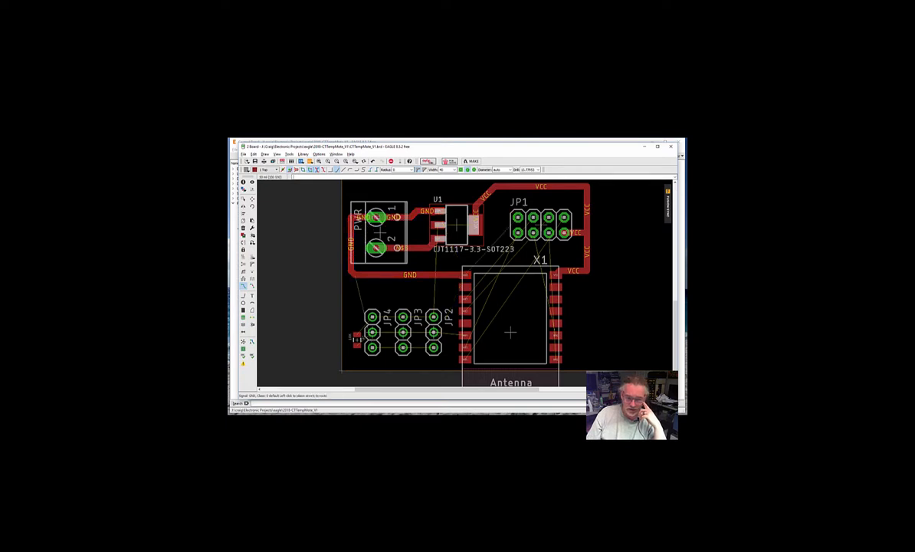
{"action": "left_click", "coordinate": [377, 217]}
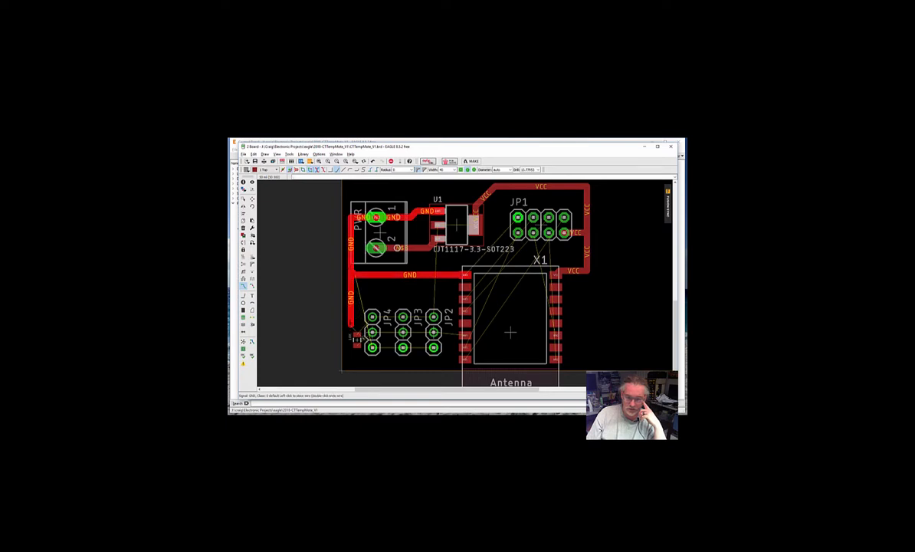
{"action": "left_click", "coordinate": [349, 332]}
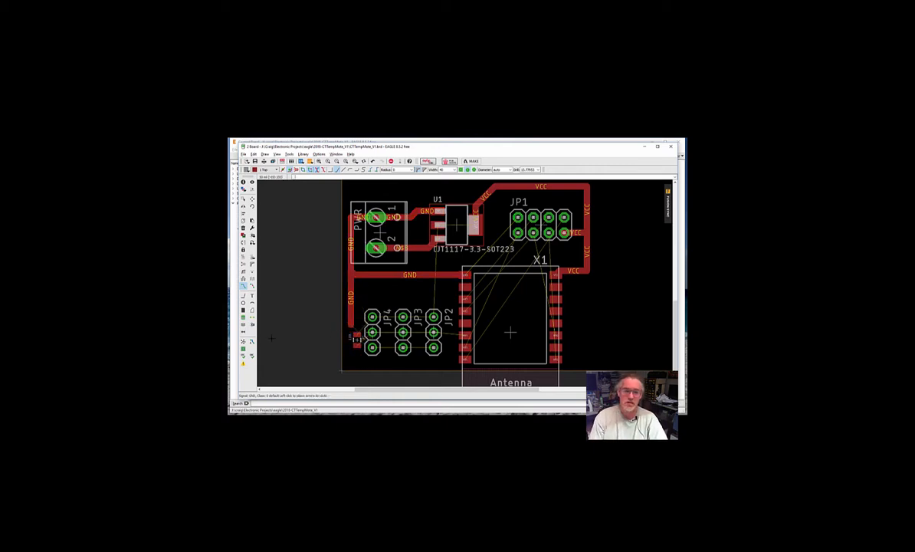
Step: Move resistor R1 from beside JP4 into the gap between JP2 and X1
{"action": "left_click", "coordinate": [252, 198]}
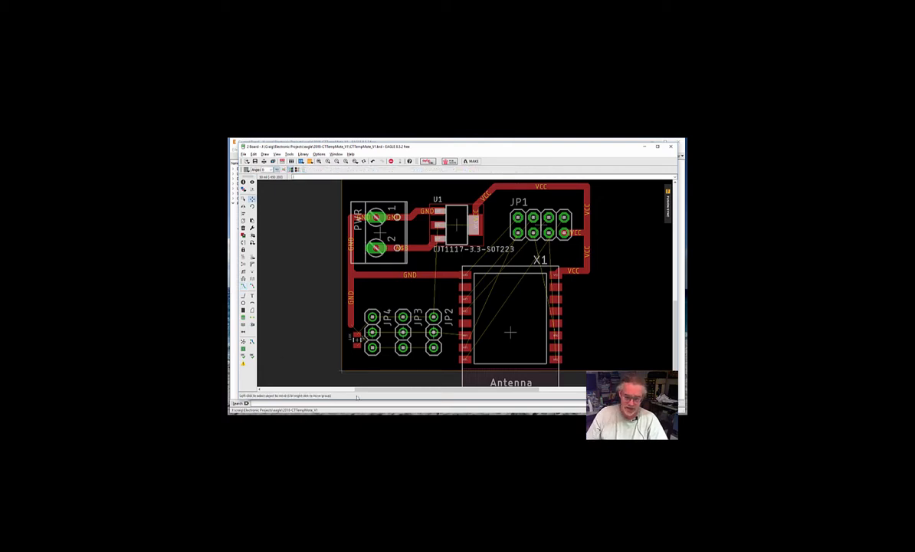
{"action": "left_click", "coordinate": [356, 338]}
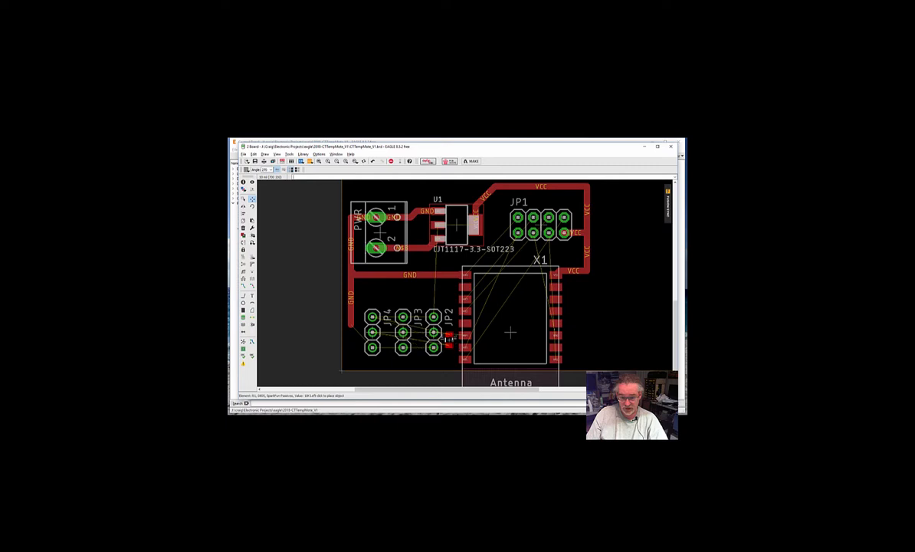
{"action": "left_click", "coordinate": [451, 339]}
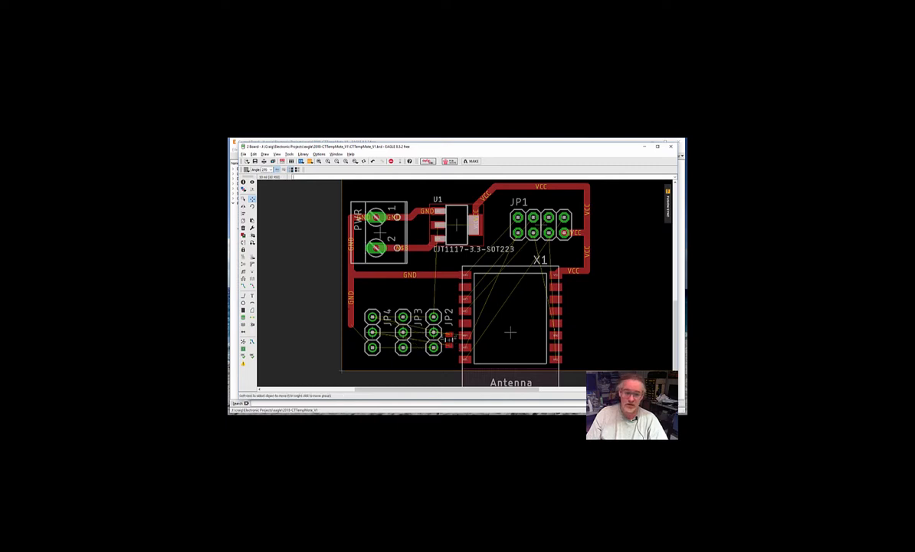
Step: Extend the GND branch to JP4's lower pin and link it through JP3's and JP2's lower pins on the top layer
{"action": "left_click", "coordinate": [243, 286]}
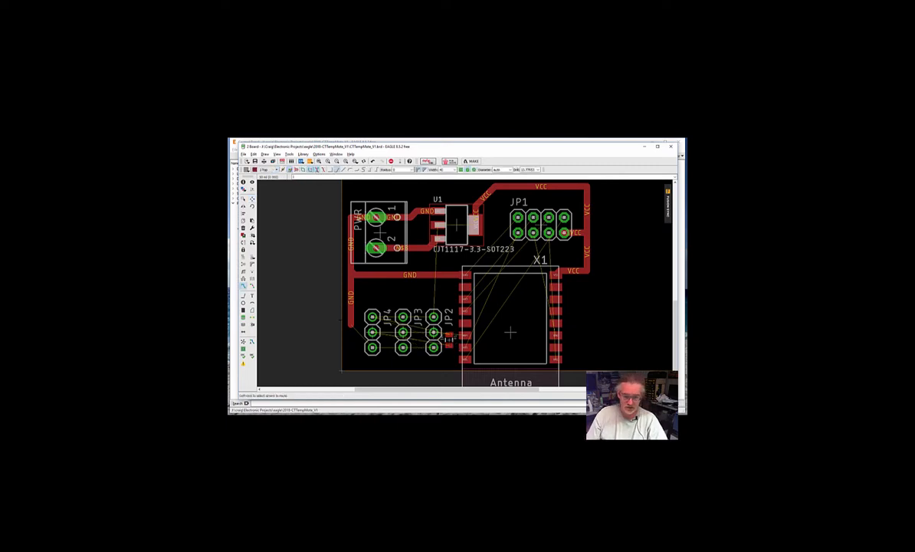
{"action": "left_click", "coordinate": [351, 325]}
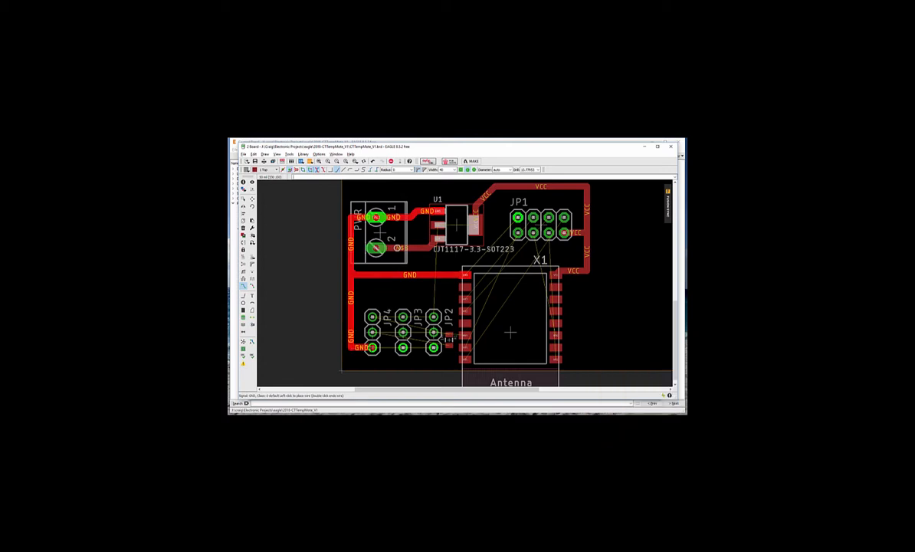
{"action": "left_click", "coordinate": [372, 348]}
{"action": "left_click", "coordinate": [373, 347]}
{"action": "left_click", "coordinate": [404, 347]}
{"action": "left_click", "coordinate": [403, 347]}
{"action": "left_click", "coordinate": [434, 348]}
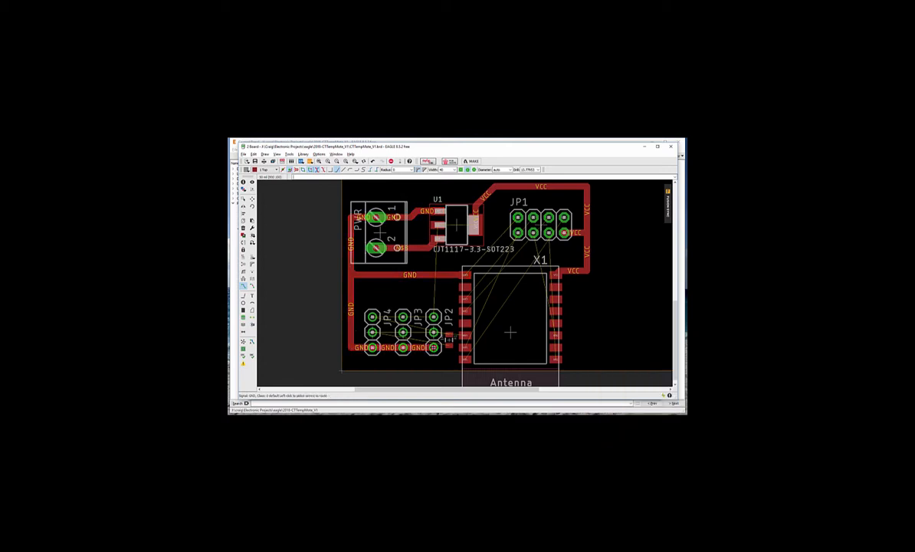
Step: Route VCC across the upper pins of JP4, JP3 and JP2
{"action": "left_click", "coordinate": [373, 316]}
{"action": "left_click", "coordinate": [403, 317]}
{"action": "left_click", "coordinate": [403, 317]}
{"action": "left_click", "coordinate": [434, 316]}
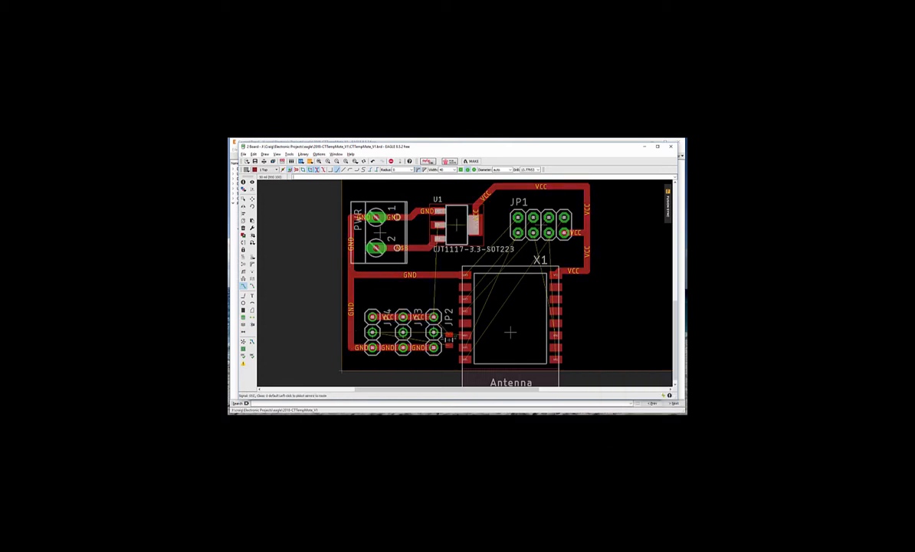
{"action": "left_click", "coordinate": [449, 337]}
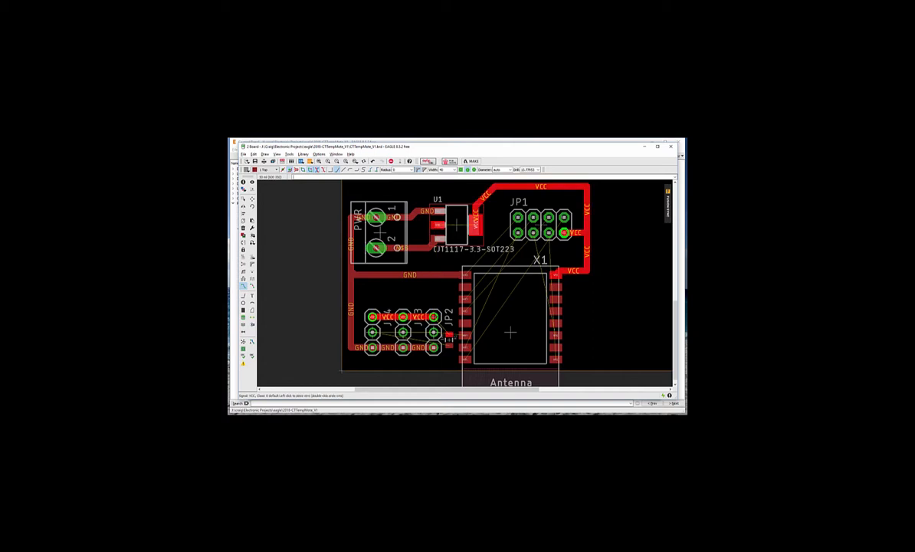
{"action": "key", "text": "Escape"}
Step: Route N$9 across the middle pins of JP4, JP3 and JP2
{"action": "left_click", "coordinate": [373, 332]}
{"action": "left_click", "coordinate": [403, 332]}
{"action": "left_click", "coordinate": [403, 332]}
{"action": "left_click", "coordinate": [434, 332]}
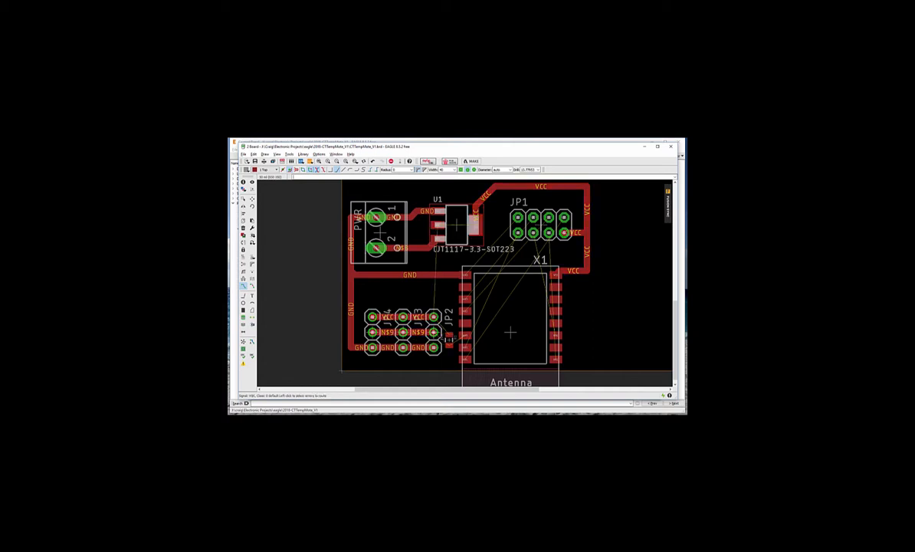
Step: Rotate resistor R1 by 180 degrees in the gap between JP2 and X1
{"action": "left_click", "coordinate": [253, 206]}
{"action": "left_click", "coordinate": [448, 340]}
{"action": "left_click", "coordinate": [448, 340]}
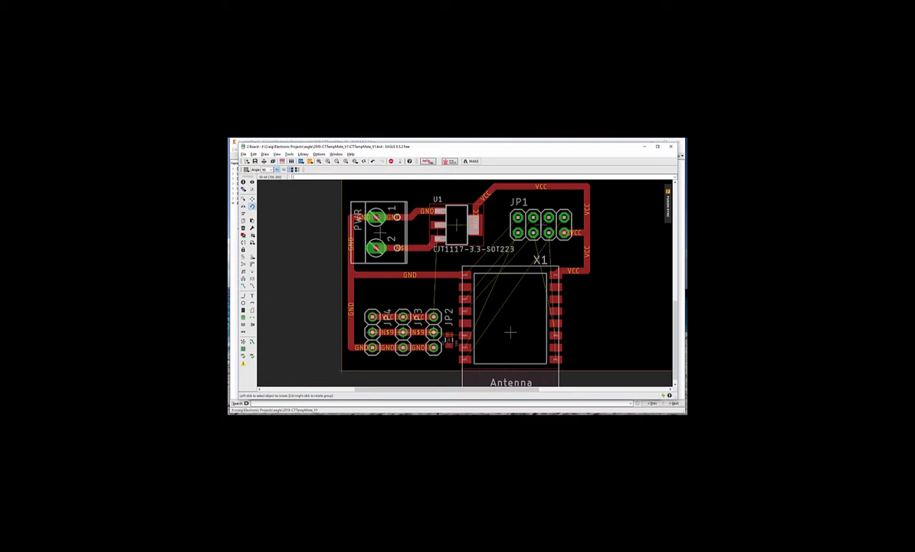
Step: Try to route N$9 from JP2's middle pin past R1 to X1, and rip up that trace
{"action": "left_click", "coordinate": [244, 285]}
{"action": "left_click", "coordinate": [434, 332]}
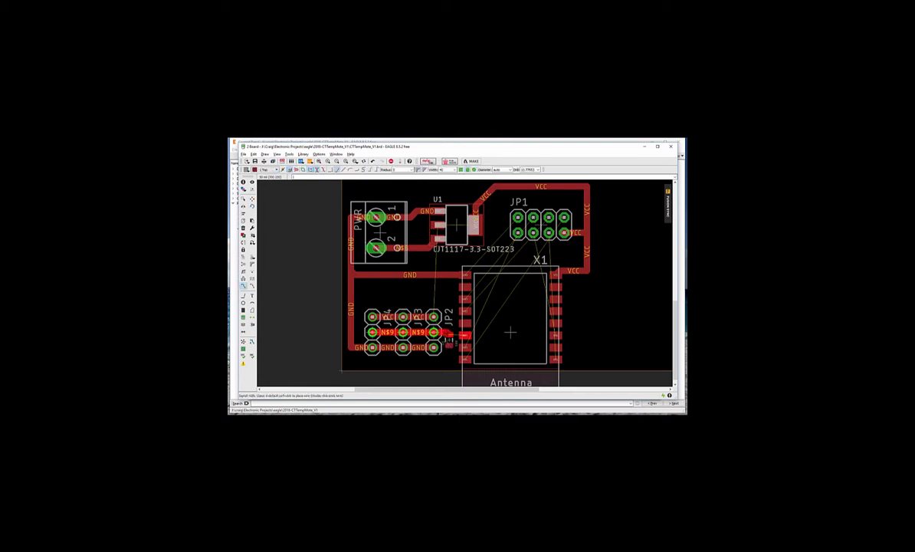
{"action": "key", "text": "Escape"}
{"action": "left_click", "coordinate": [252, 198]}
{"action": "left_click", "coordinate": [450, 337]}
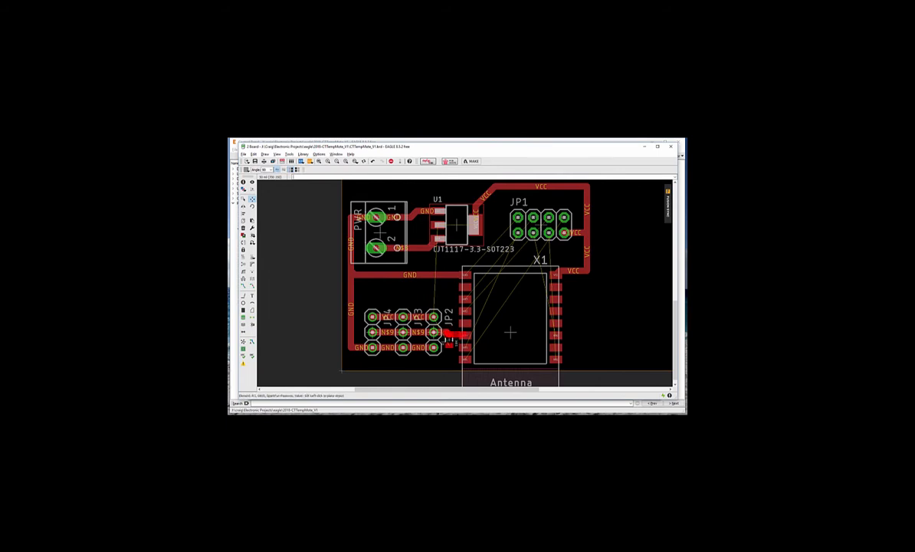
{"action": "left_click", "coordinate": [449, 340]}
{"action": "left_click", "coordinate": [252, 286]}
{"action": "left_click", "coordinate": [457, 335]}
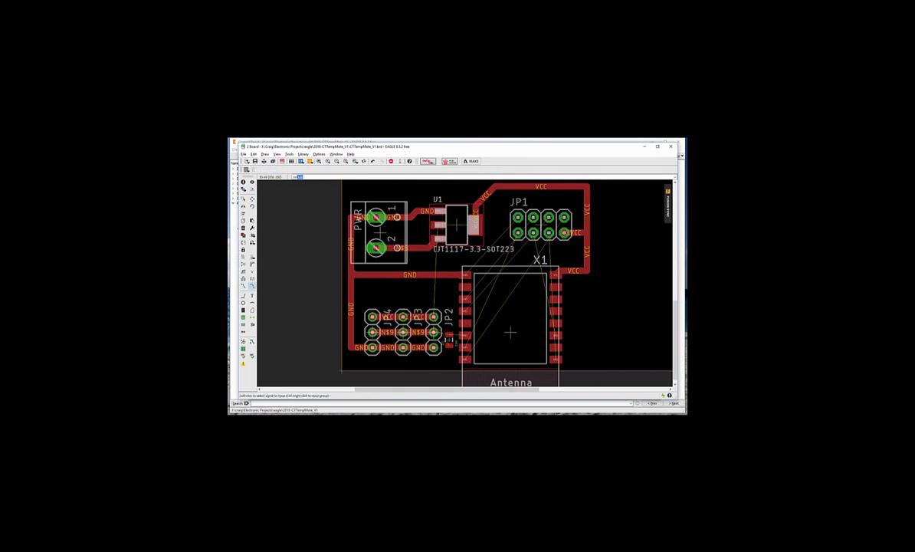
Step: Move R1 up so that its lower pad sits beside JP2's middle pin
{"action": "left_click", "coordinate": [253, 199]}
{"action": "left_click", "coordinate": [449, 328]}
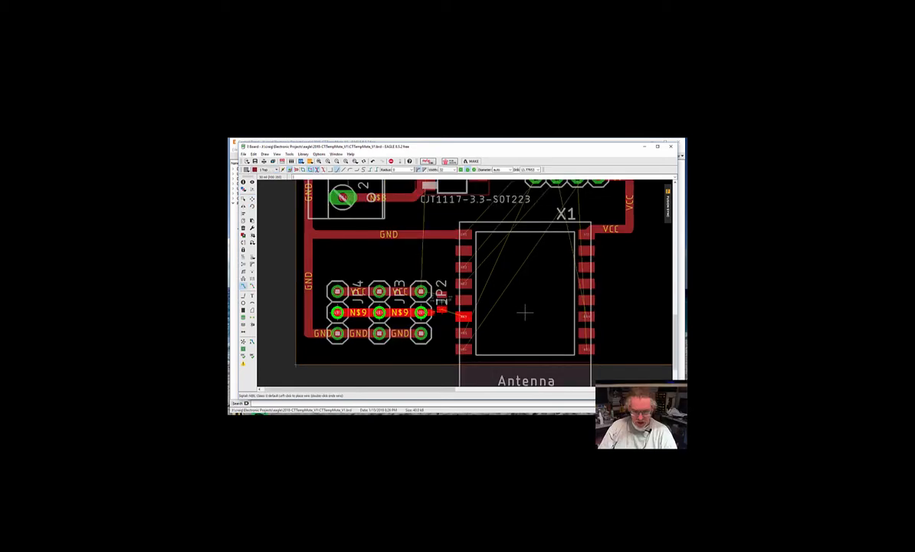
Step: Route N$9 from JP2 through R1's lower pad to X1, and connect JP2's VCC pin to R1's upper pad
{"action": "left_click", "coordinate": [443, 311]}
{"action": "left_click", "coordinate": [443, 311]}
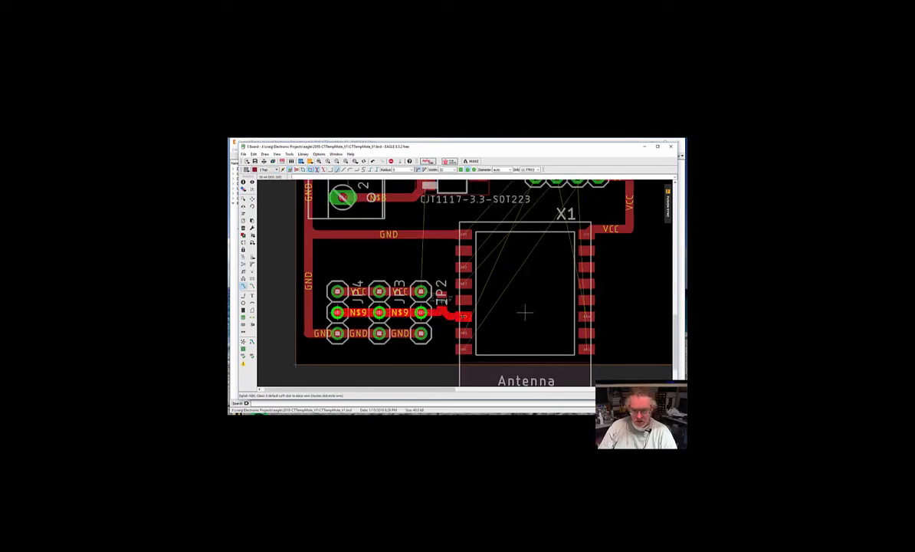
{"action": "left_click", "coordinate": [458, 316]}
{"action": "left_click", "coordinate": [422, 291]}
{"action": "left_click", "coordinate": [443, 293]}
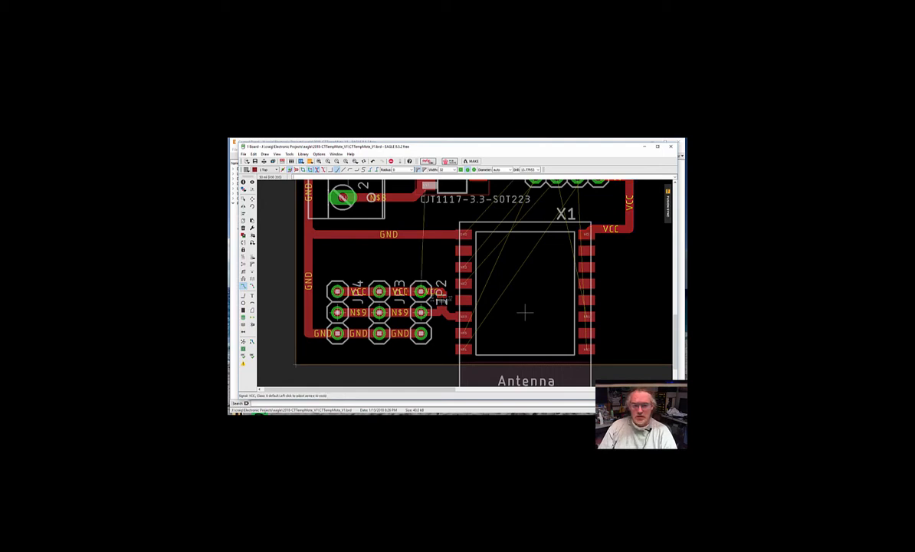
Step: Try a VCC route from JP2 across the bottom layer to U1's middle pad, and undo it
{"action": "scroll", "coordinate": [352, 301], "scroll_direction": "down", "scroll_amount": 2}
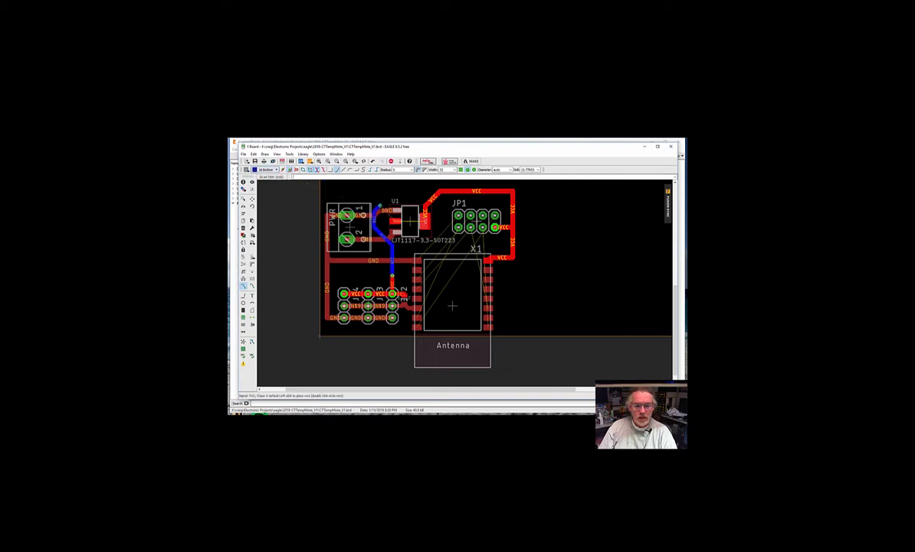
{"action": "middle_click", "coordinate": [375, 227]}
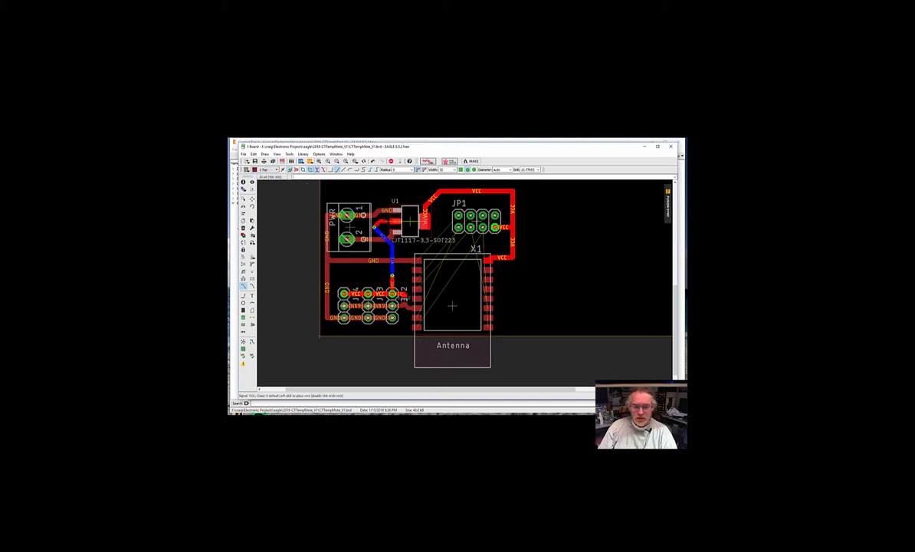
{"action": "left_click", "coordinate": [424, 222]}
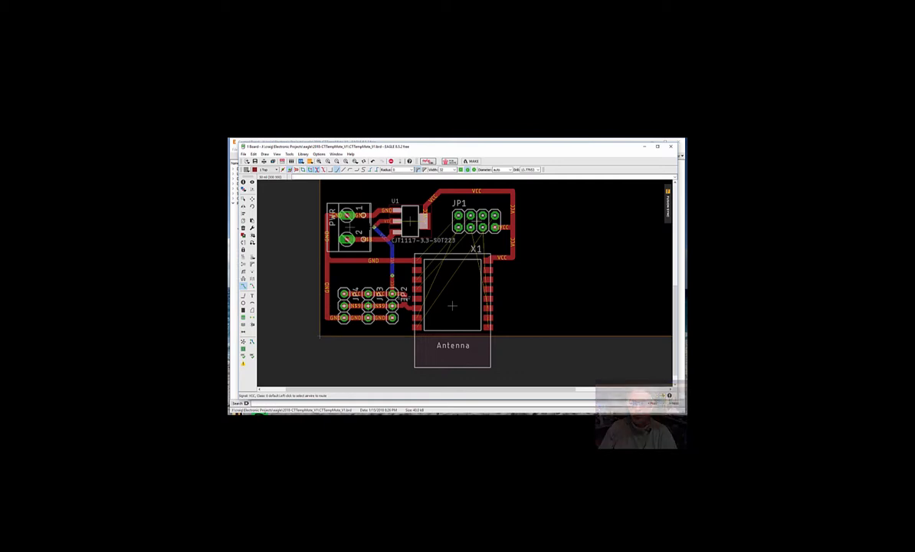
{"action": "key", "text": "ctrl+z"}
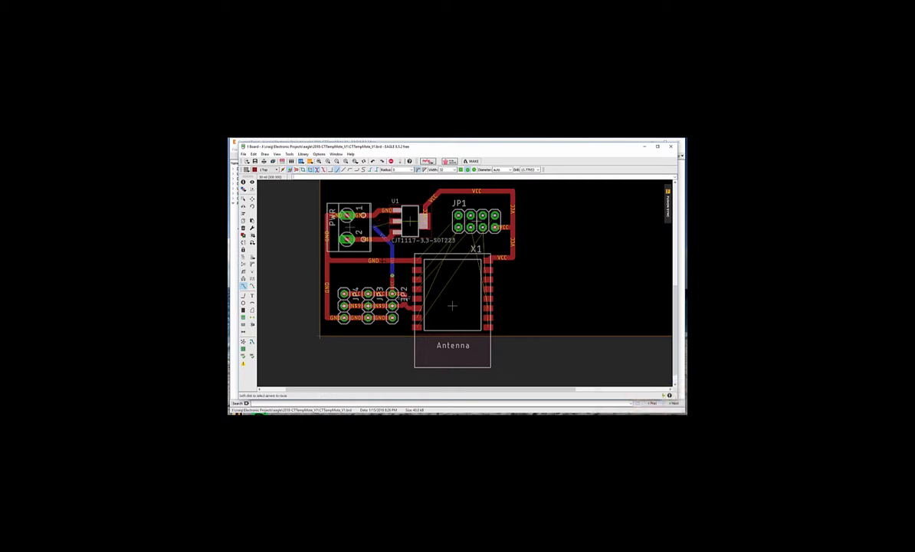
Step: Set the via diameter to 47.24409 mil and place a trial VCC via above JP2
{"action": "left_click", "coordinate": [510, 170]}
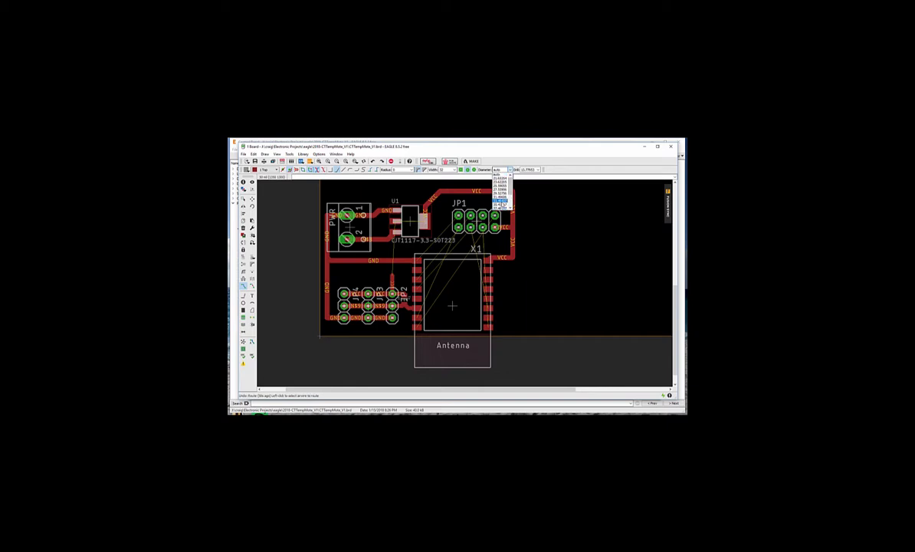
{"action": "key", "text": "Escape"}
{"action": "left_click", "coordinate": [499, 207]}
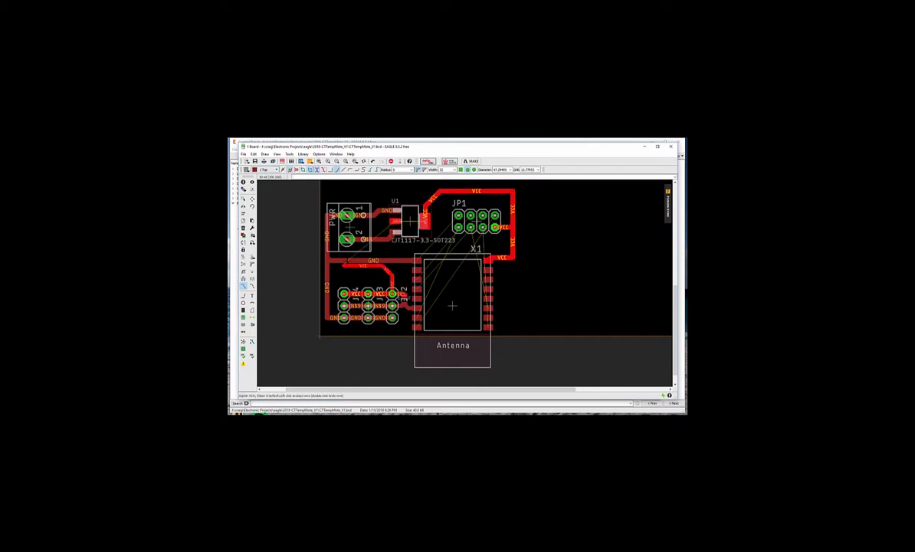
{"action": "left_click", "coordinate": [391, 293]}
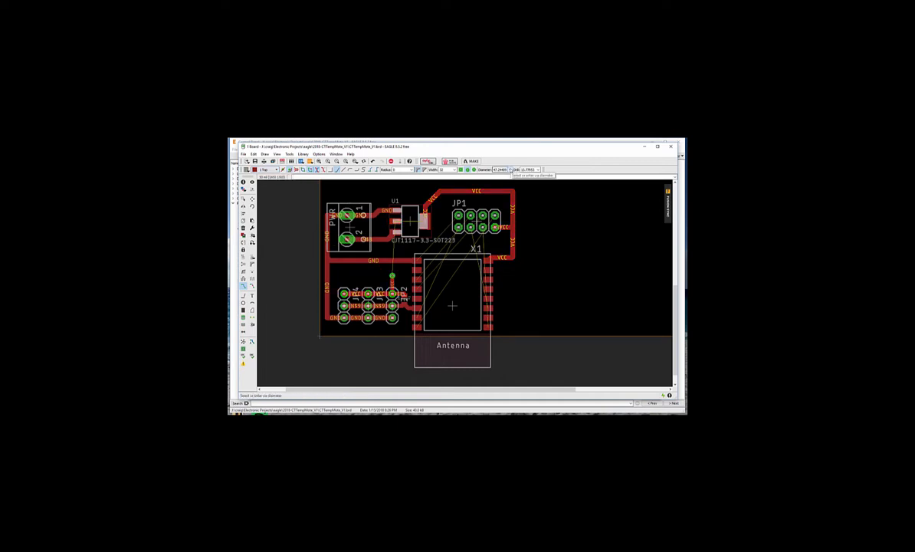
Step: Set the via diameter to 51.1811 mil and its drill to 21.65354 mil
{"action": "left_click", "coordinate": [509, 170]}
{"action": "left_click", "coordinate": [500, 208]}
{"action": "left_click", "coordinate": [538, 169]}
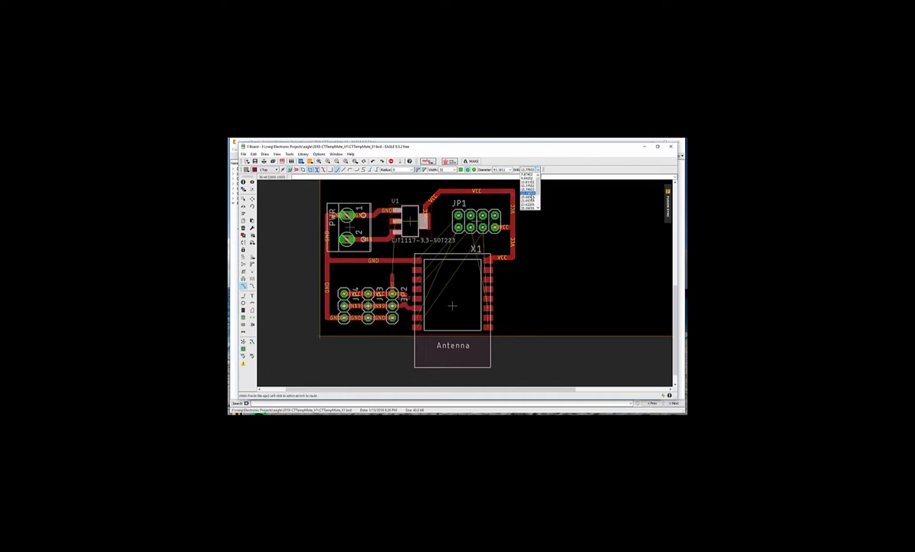
{"action": "left_click", "coordinate": [529, 197]}
Step: Place a VCC via at the end of the short trace above JP2's upper pin
{"action": "left_click", "coordinate": [392, 275]}
{"action": "left_click", "coordinate": [275, 170]}
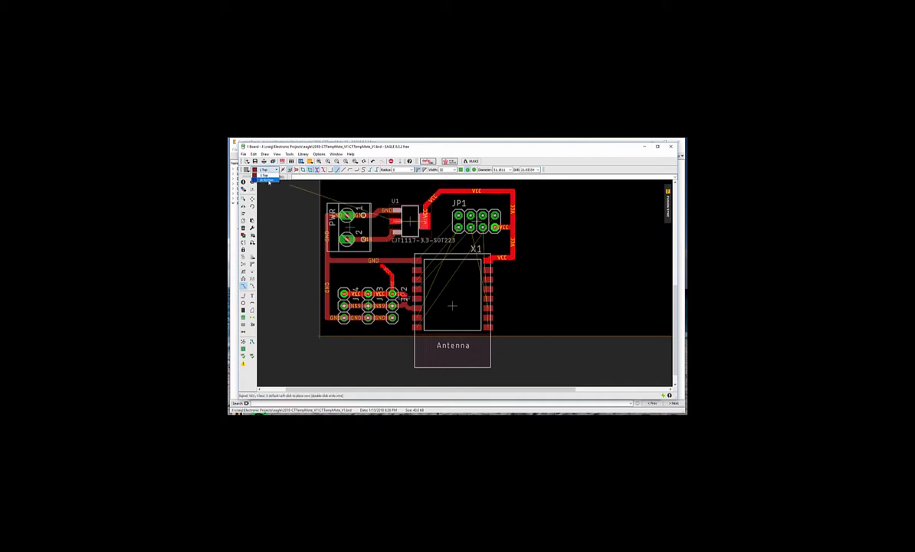
{"action": "left_click", "coordinate": [268, 178]}
{"action": "left_click", "coordinate": [393, 275]}
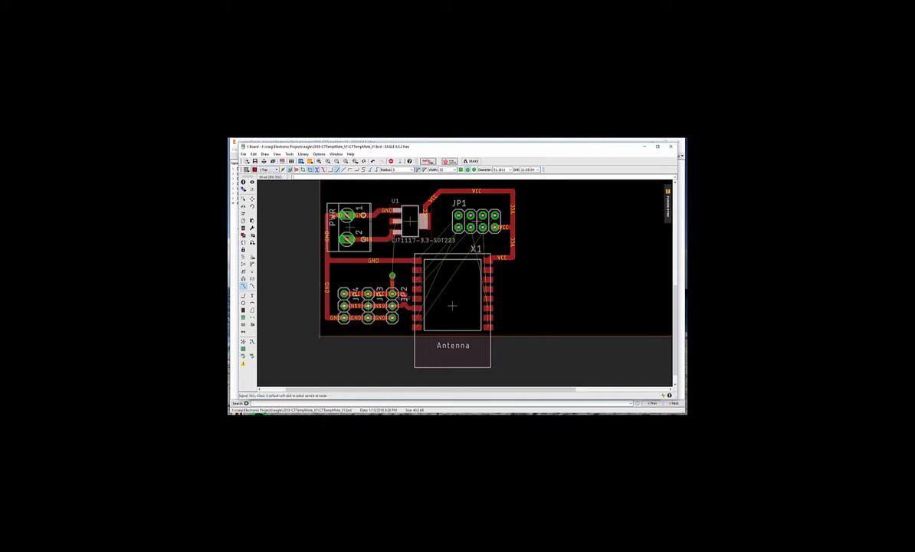
Step: Route VCC from the via above JP2 on the bottom layer to a second via, finishing on the top layer at U1's middle pad
{"action": "left_click", "coordinate": [275, 169]}
{"action": "left_click", "coordinate": [268, 177]}
{"action": "left_click", "coordinate": [393, 275]}
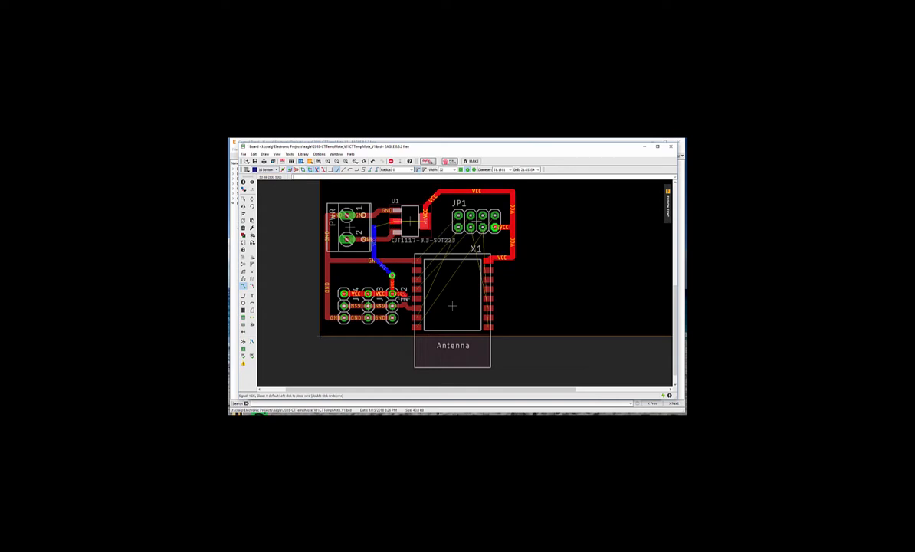
{"action": "left_click", "coordinate": [381, 227]}
{"action": "left_click", "coordinate": [274, 169]}
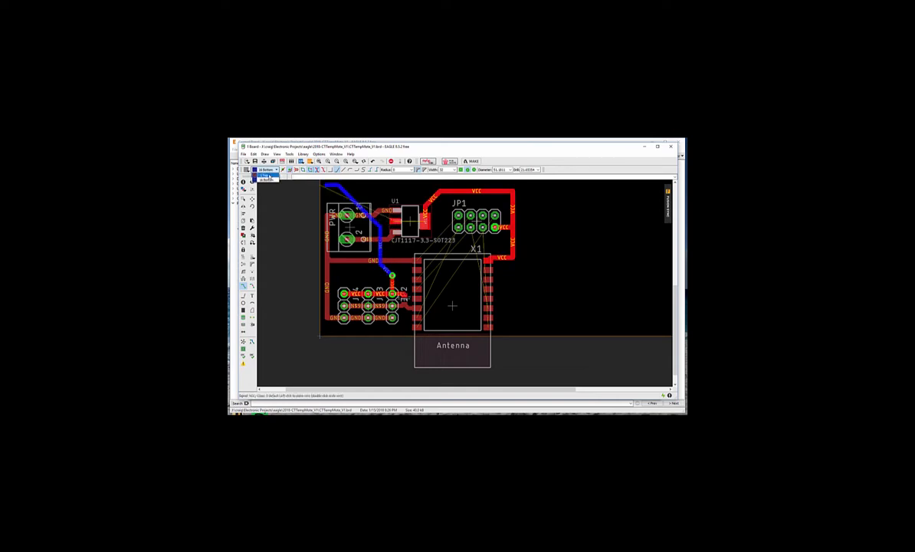
{"action": "left_click", "coordinate": [268, 175]}
{"action": "left_click", "coordinate": [423, 221]}
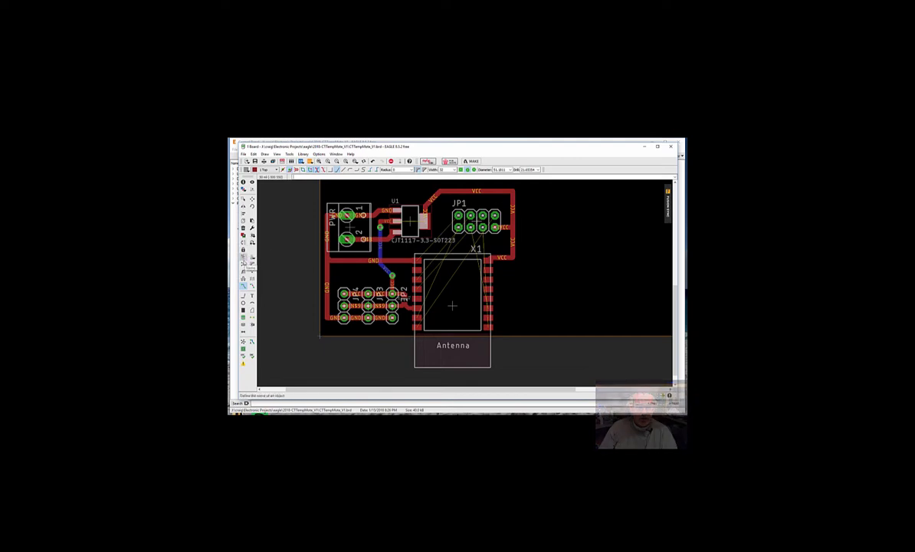
Step: Route GND from JP1's upper-left pin around U1 down to the GND trace beside X1
{"action": "left_click", "coordinate": [243, 198]}
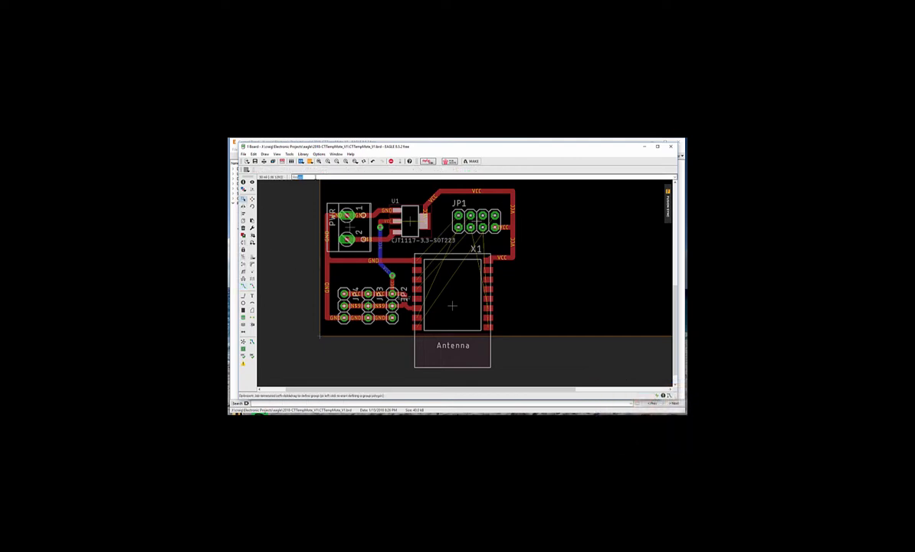
{"action": "key", "text": "Return"}
{"action": "left_click", "coordinate": [459, 216]}
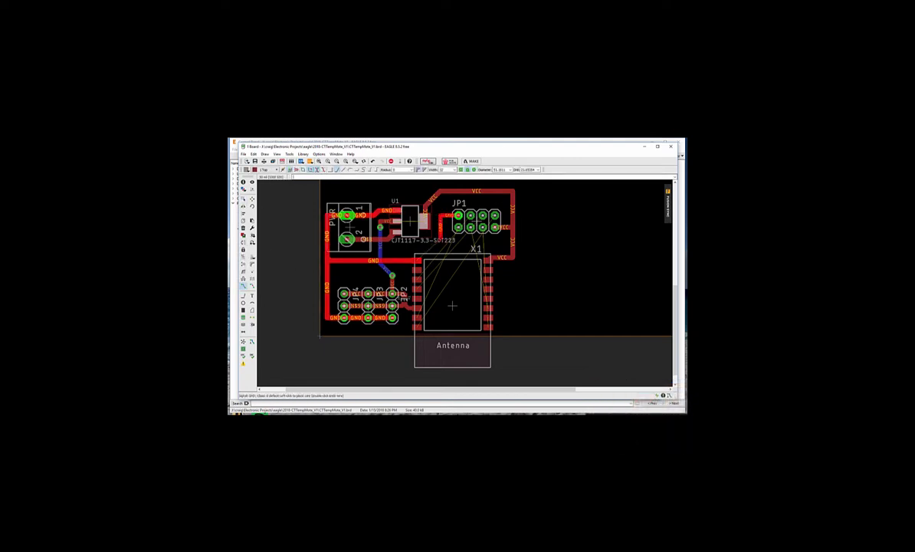
{"action": "left_click", "coordinate": [440, 246]}
{"action": "left_click", "coordinate": [404, 261]}
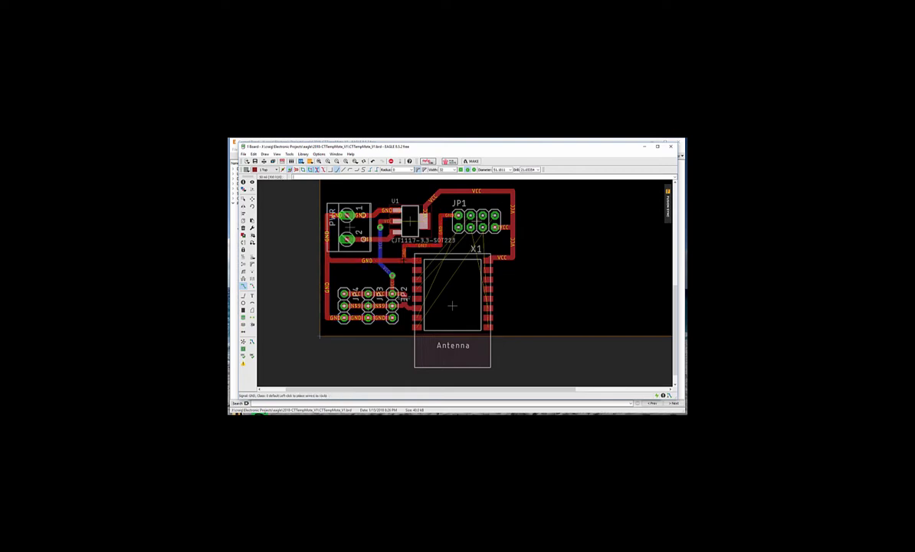
Step: Route a top-layer trace from X1's second-lowest left-hand pad, under the module, to JP1's lower-left pin
{"action": "left_click", "coordinate": [418, 279]}
{"action": "key", "text": "Escape"}
{"action": "left_click", "coordinate": [419, 318]}
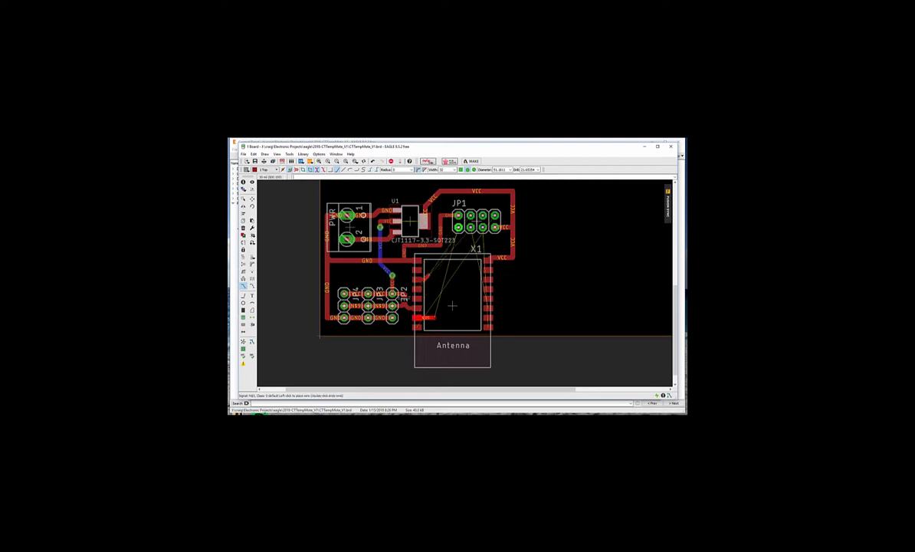
{"action": "left_click", "coordinate": [458, 228]}
{"action": "left_click", "coordinate": [419, 327]}
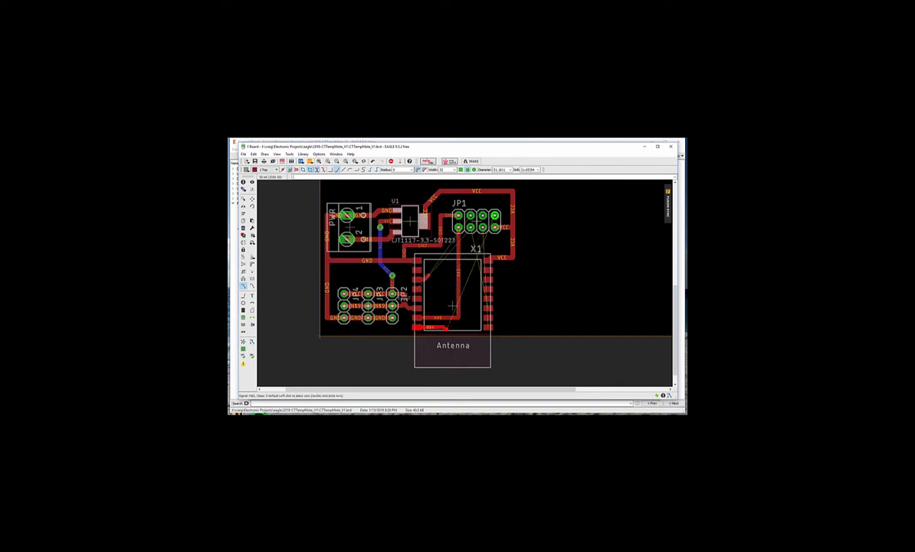
{"action": "key", "text": "Escape"}
{"action": "left_click", "coordinate": [488, 308]}
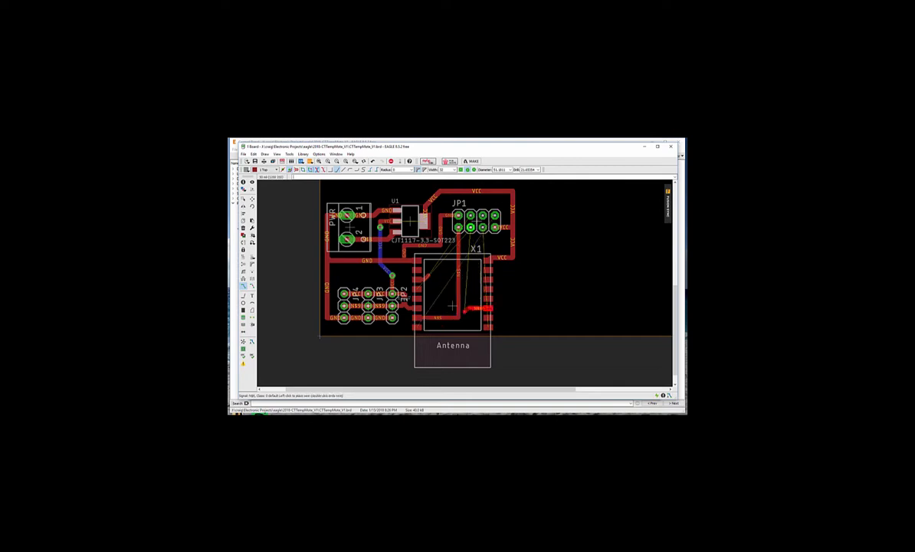
{"action": "key", "text": "Escape"}
Step: Route a top-layer trace from X1's lowest right-hand pad, under the module, to JP1's lower pin in the third column
{"action": "left_click", "coordinate": [488, 328]}
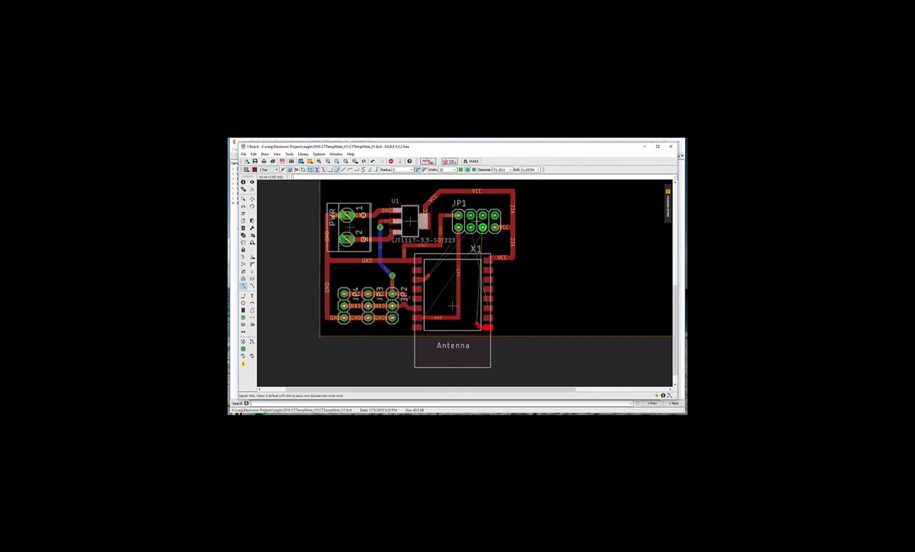
{"action": "left_click", "coordinate": [483, 228]}
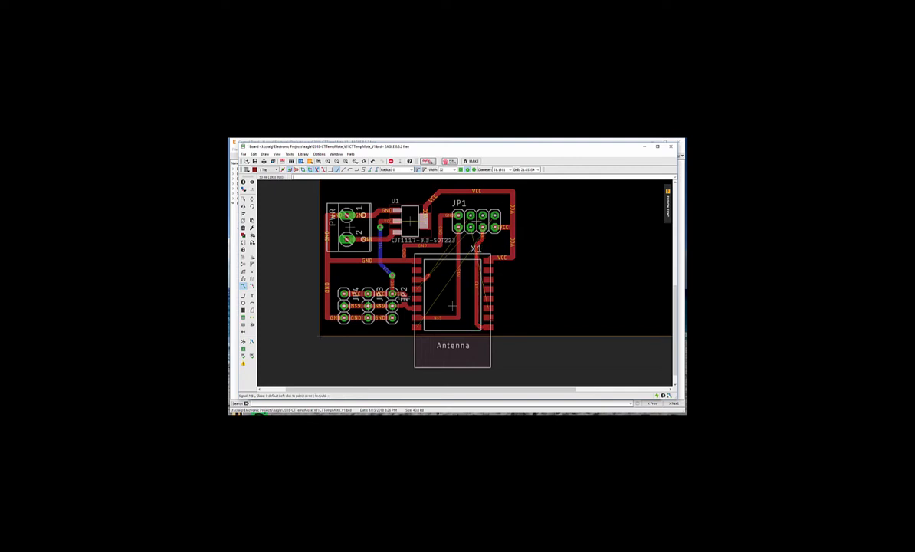
{"action": "left_click", "coordinate": [488, 309]}
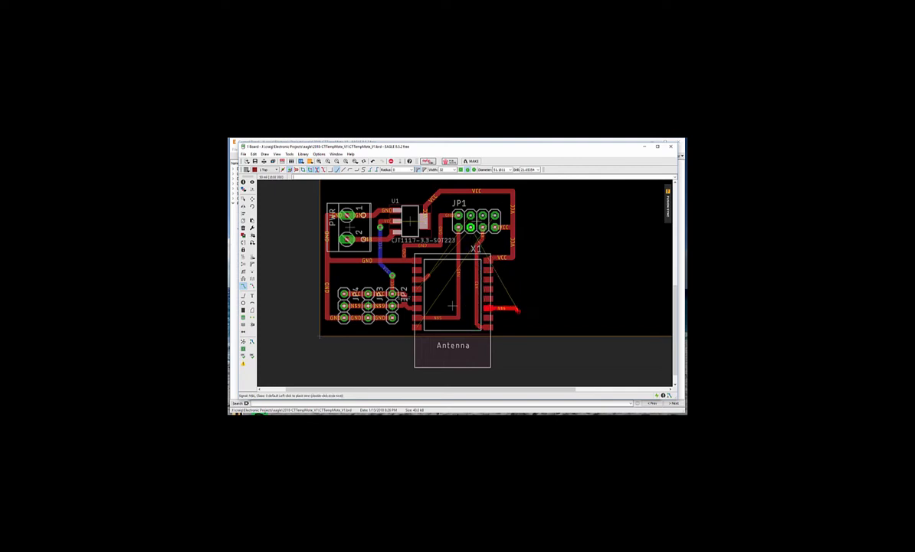
{"action": "key", "text": "Escape"}
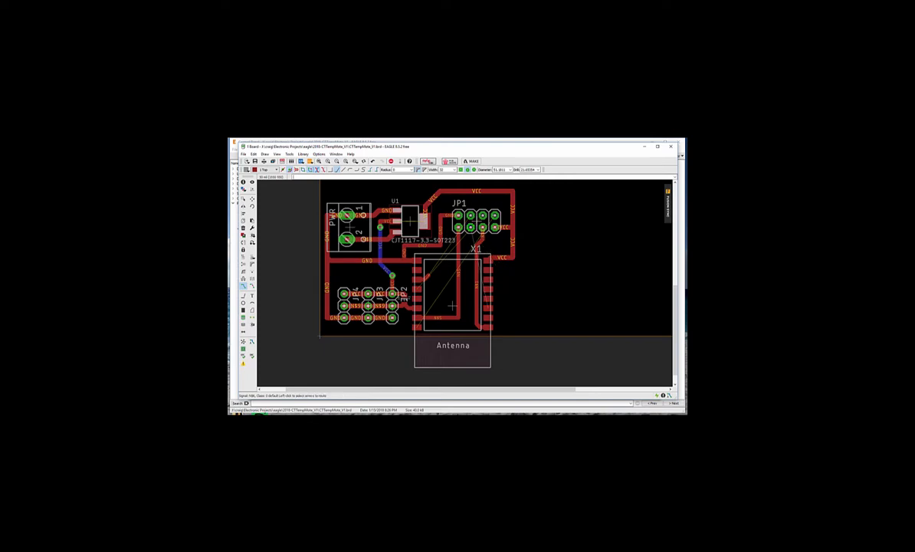
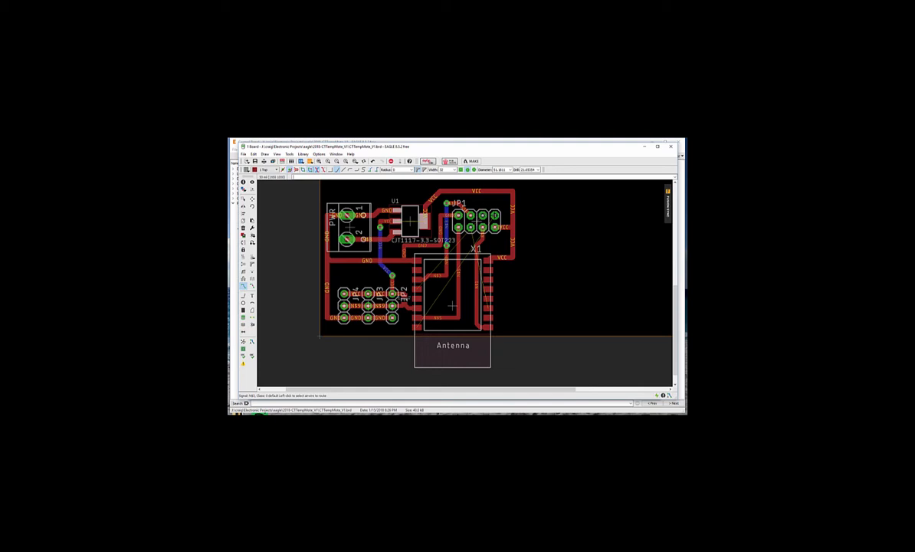
Step: Route JP1's upper-right pin through a via, along the bottom layer around and beneath X1, then on the top layer to X1's lowest left-hand pad
{"action": "left_click", "coordinate": [495, 203]}
{"action": "left_click", "coordinate": [266, 169]}
{"action": "left_click", "coordinate": [266, 181]}
{"action": "left_click", "coordinate": [506, 203]}
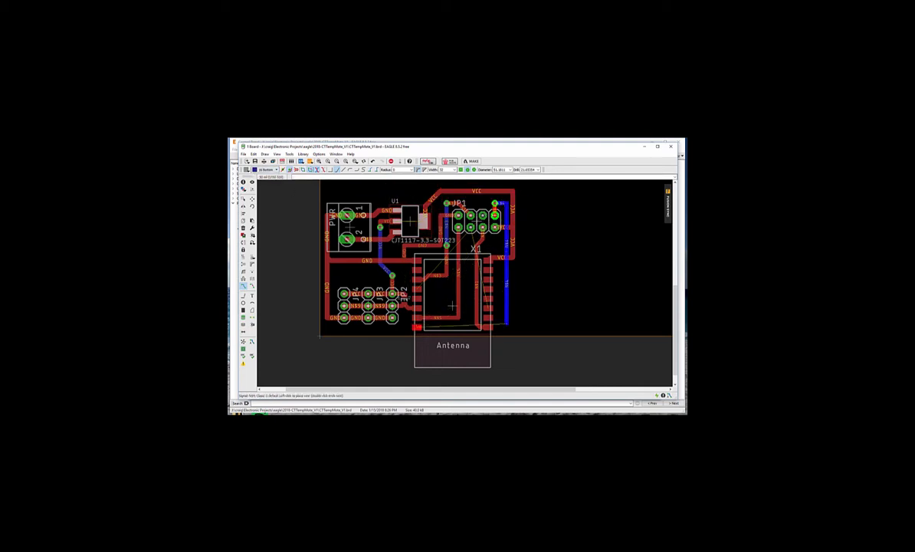
{"action": "left_click", "coordinate": [507, 329]}
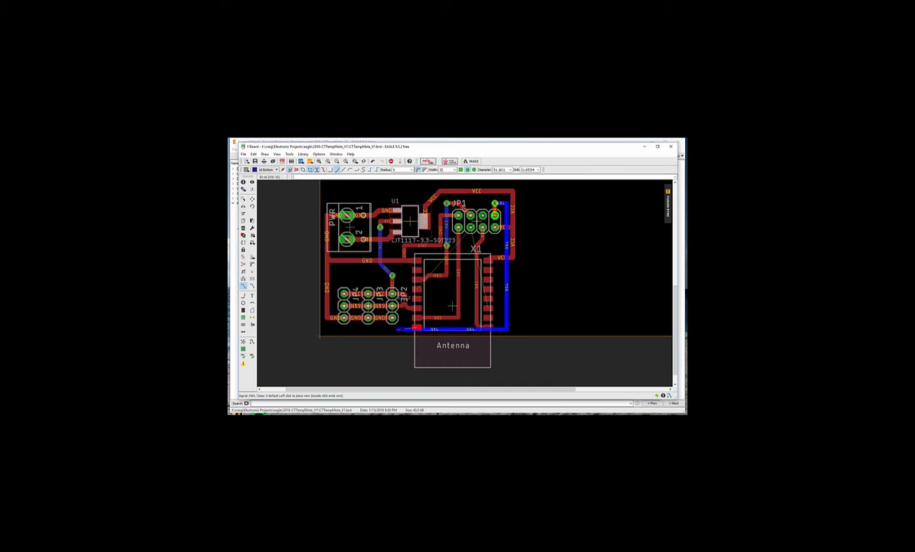
{"action": "left_click", "coordinate": [398, 328]}
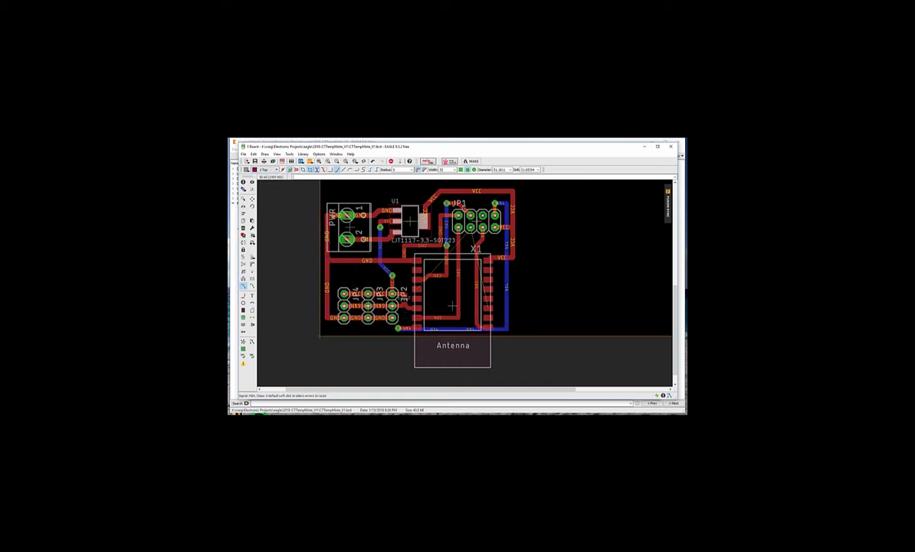
Step: Route JP1's upper third-column pin on the bottom layer to a via beside JP2, finishing on the top layer at X1's fourth left-hand pad
{"action": "left_click", "coordinate": [483, 216]}
{"action": "left_click", "coordinate": [483, 204]}
{"action": "left_click", "coordinate": [266, 170]}
{"action": "left_click", "coordinate": [266, 181]}
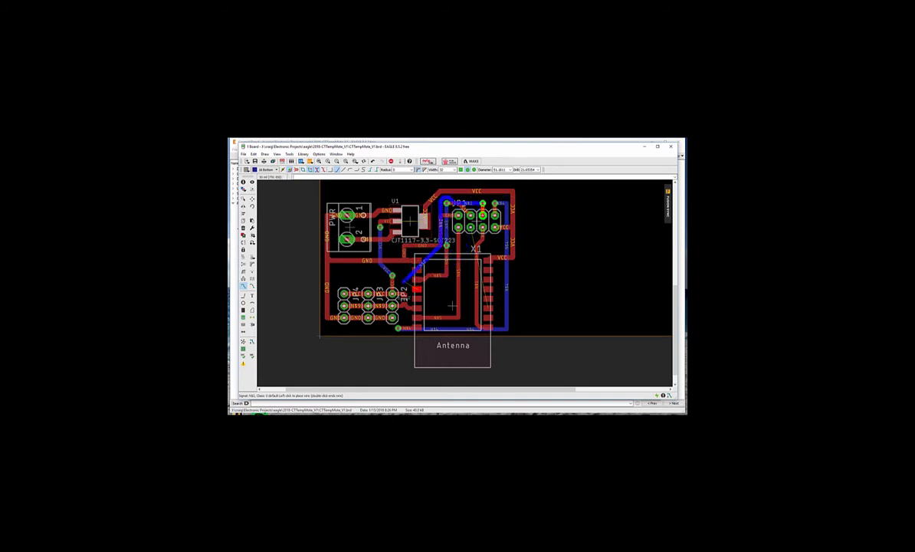
{"action": "left_click", "coordinate": [404, 282]}
{"action": "left_click", "coordinate": [266, 169]}
{"action": "left_click", "coordinate": [266, 175]}
{"action": "left_click", "coordinate": [418, 289]}
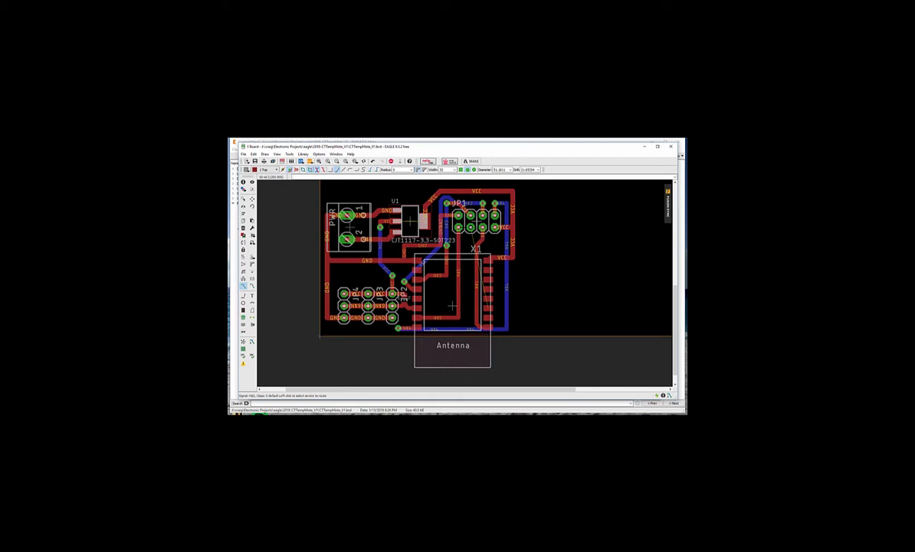
Step: Route JP1's lower second-column pin through the bottom layer to a via right of X1, finishing on top at X1's third-lowest right-hand pad
{"action": "left_click", "coordinate": [470, 228]}
{"action": "left_click", "coordinate": [465, 246]}
{"action": "left_click", "coordinate": [266, 169]}
{"action": "left_click", "coordinate": [266, 181]}
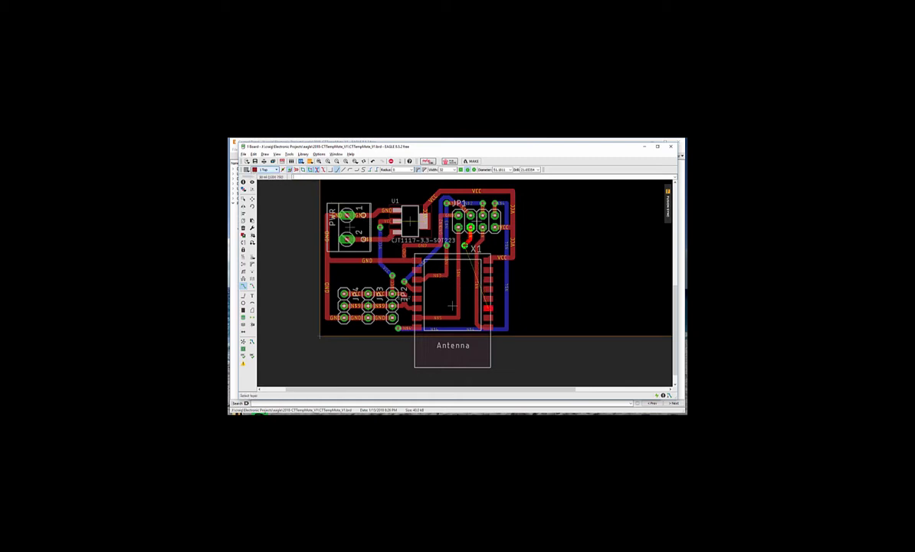
{"action": "middle_click", "coordinate": [501, 306]}
{"action": "left_click", "coordinate": [500, 306]}
{"action": "left_click", "coordinate": [489, 308]}
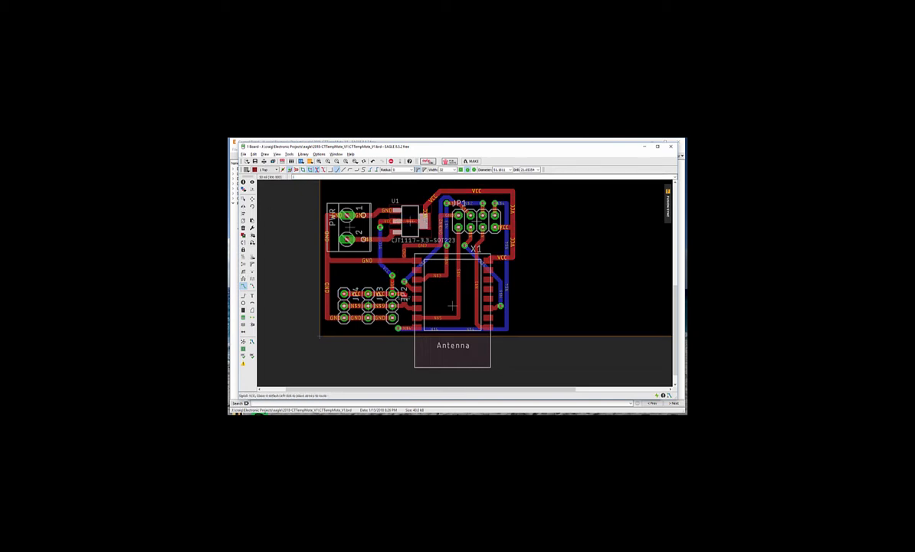
Step: Run the design rule check with the default rules and go through the reported errors
{"action": "left_click", "coordinate": [332, 155]}
{"action": "left_click", "coordinate": [290, 168]}
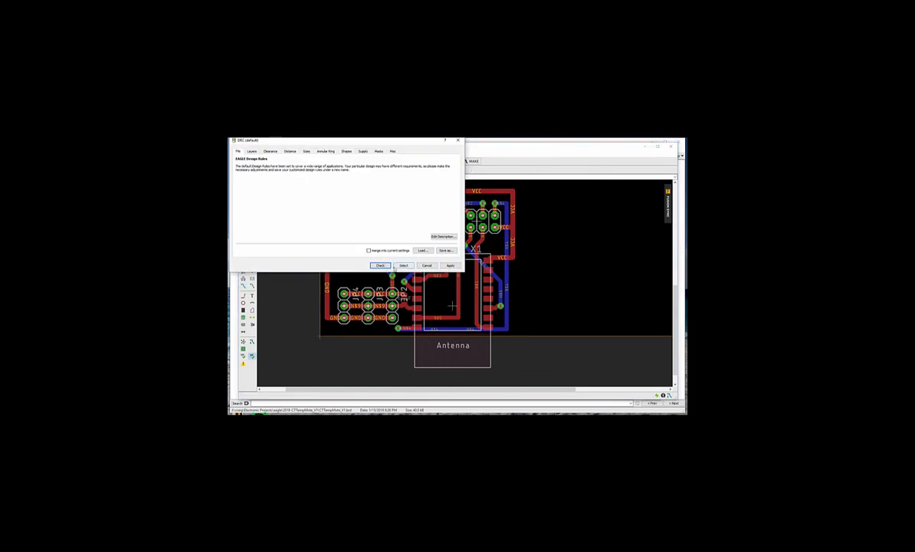
{"action": "left_click", "coordinate": [381, 266]}
{"action": "left_click", "coordinate": [566, 273]}
{"action": "double_click", "coordinate": [588, 279]}
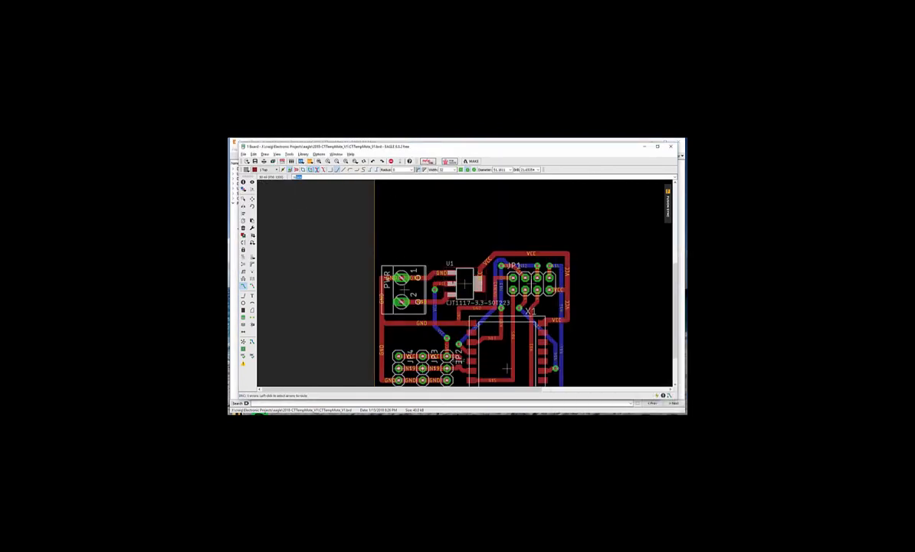
Step: Shrink the board outline by moving its right edge just past the VCC trace and its top edge just above the parts
{"action": "scroll", "coordinate": [438, 323], "scroll_direction": "down", "scroll_amount": 2}
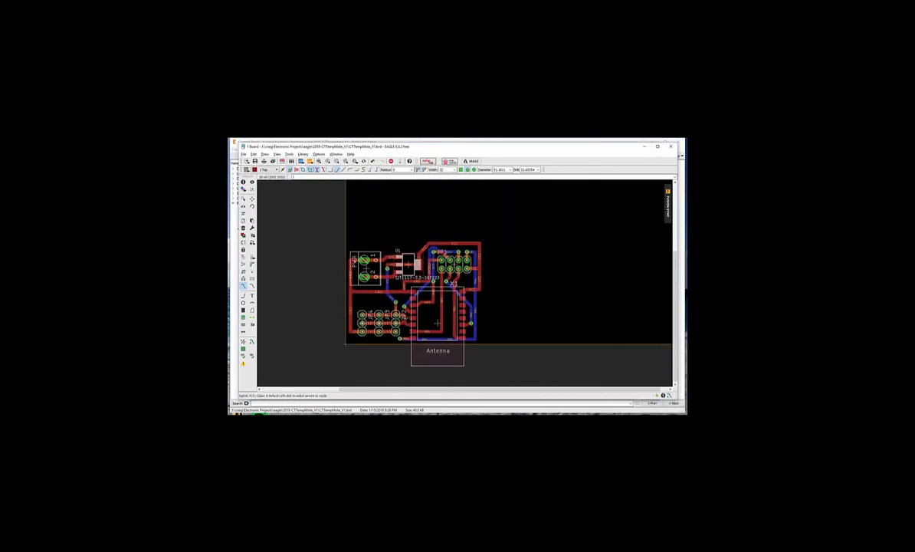
{"action": "scroll", "coordinate": [437, 277], "scroll_direction": "down", "scroll_amount": 3}
{"action": "left_click", "coordinate": [252, 199]}
{"action": "left_click", "coordinate": [572, 260]}
{"action": "left_click", "coordinate": [465, 260]}
{"action": "middle_click_drag", "start_coordinate": [465, 261], "coordinate": [473, 328]}
{"action": "left_click", "coordinate": [432, 233]}
{"action": "left_click", "coordinate": [432, 318]}
{"action": "scroll", "coordinate": [433, 345], "scroll_direction": "up", "scroll_amount": 5}
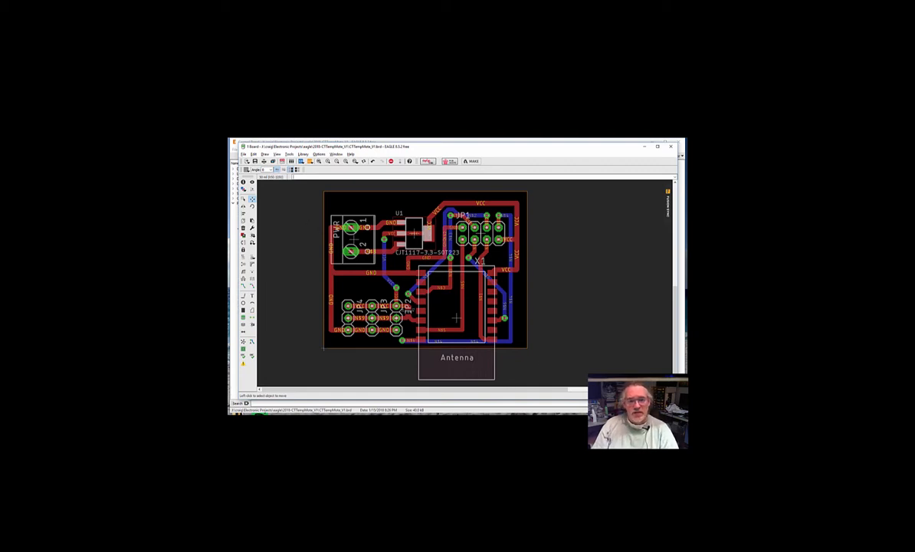
Step: Rerun the design rule check on the resized board and save the board file
{"action": "left_click", "coordinate": [303, 154]}
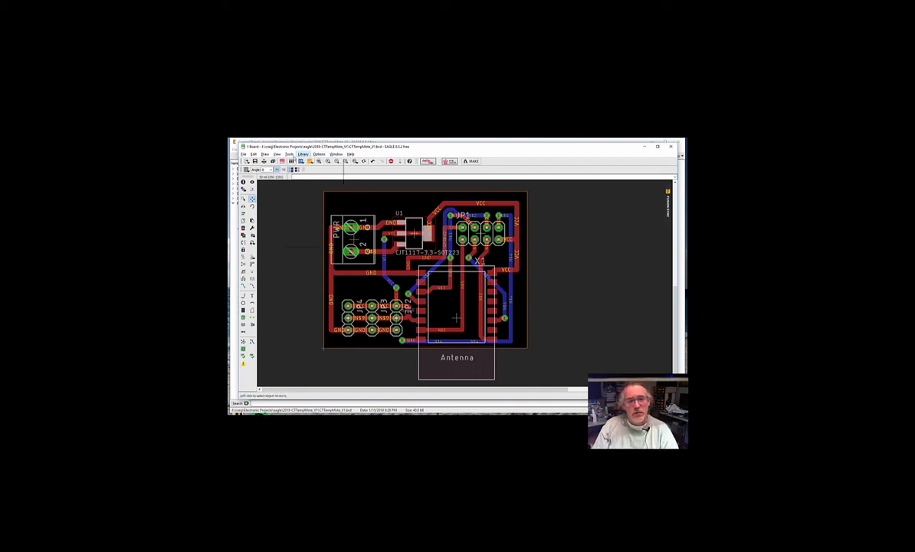
{"action": "left_click", "coordinate": [297, 168]}
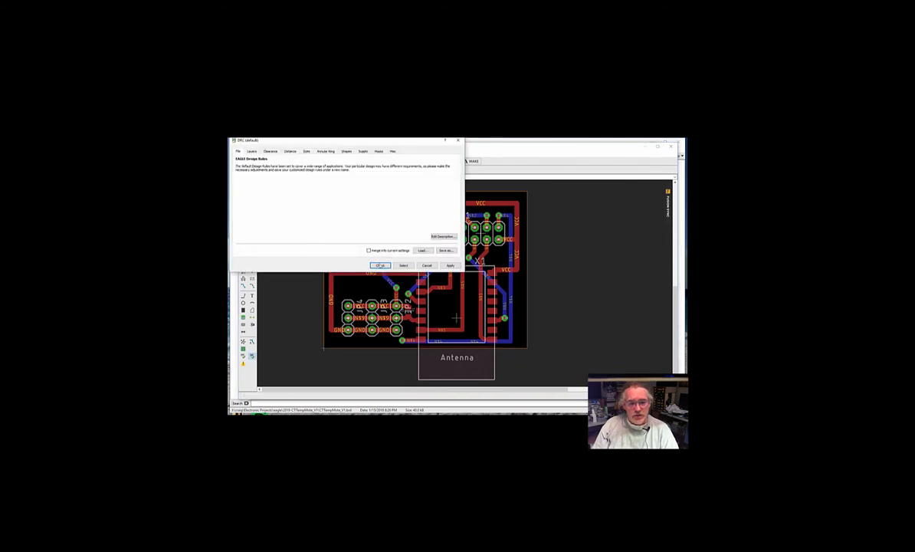
{"action": "left_click", "coordinate": [381, 265]}
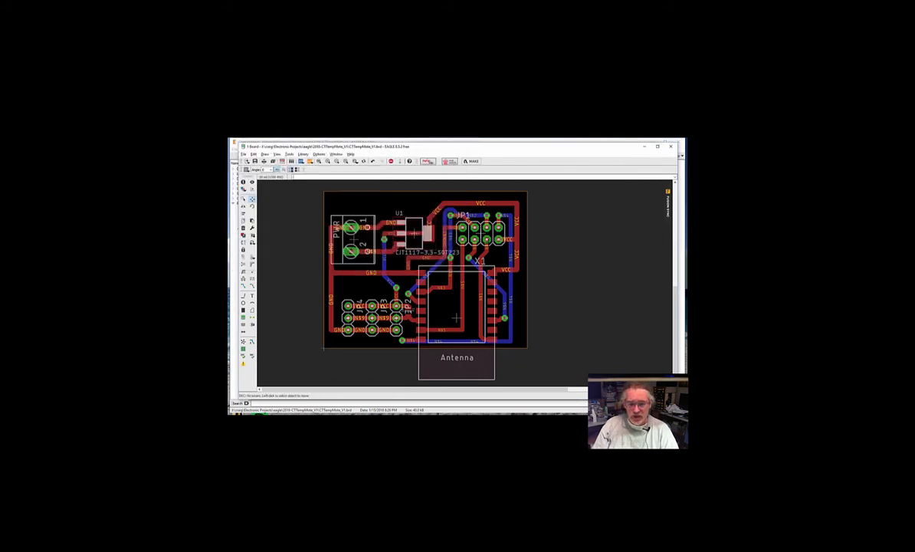
{"action": "key", "text": "ctrl+s"}
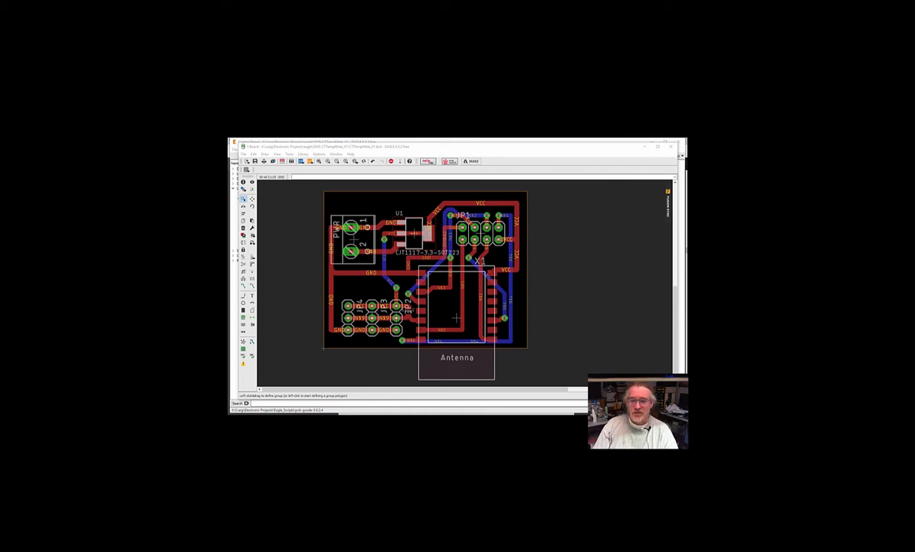
Step: Switch to pcbgcode.pdf in the browser and read the installation notes in Chapter 2, Setup
{"action": "left_click", "coordinate": [338, 418]}
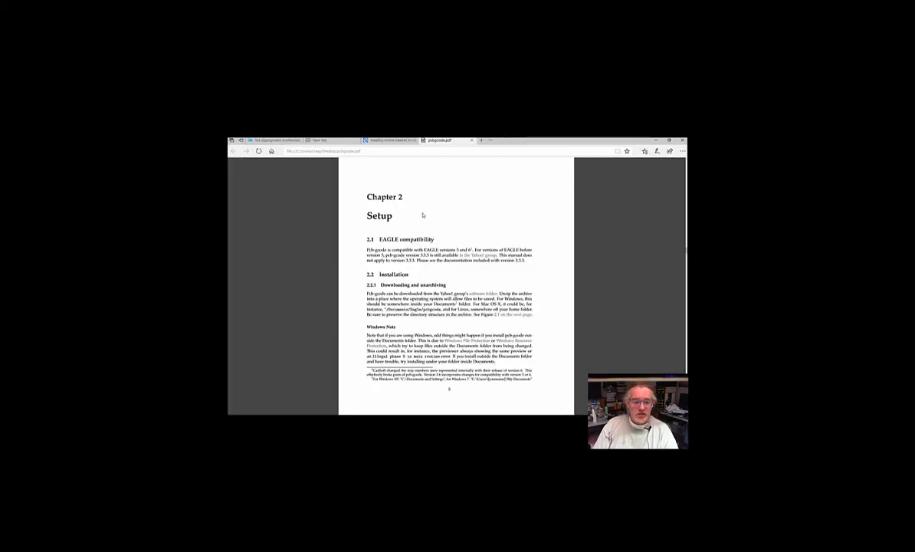
{"action": "scroll", "coordinate": [420, 261], "scroll_direction": "down", "scroll_amount": 3}
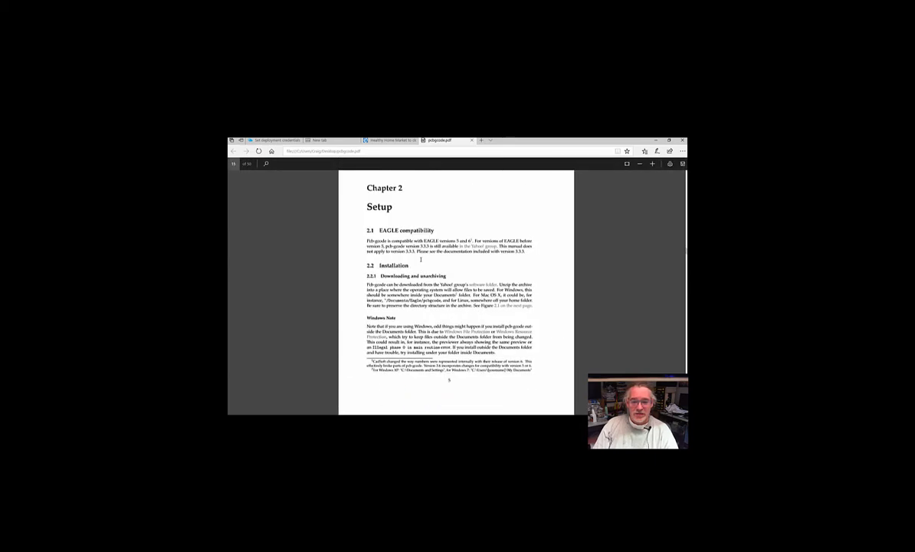
{"action": "scroll", "coordinate": [387, 199], "scroll_direction": "up", "scroll_amount": 5}
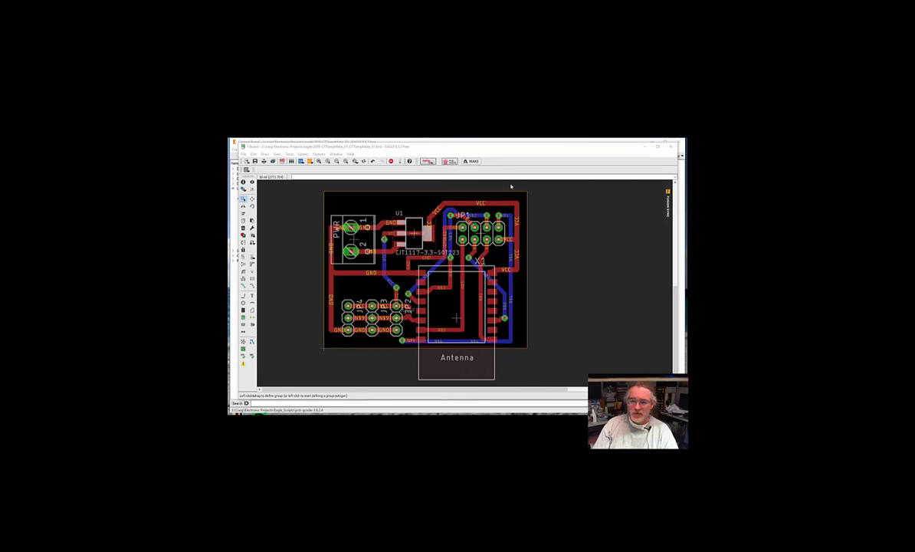
Step: Switch to the pcbgcode.org forum page for Release 3.6.2.4 and review its address and download posts
{"action": "left_click_drag", "start_coordinate": [685, 163], "coordinate": [411, 161]}
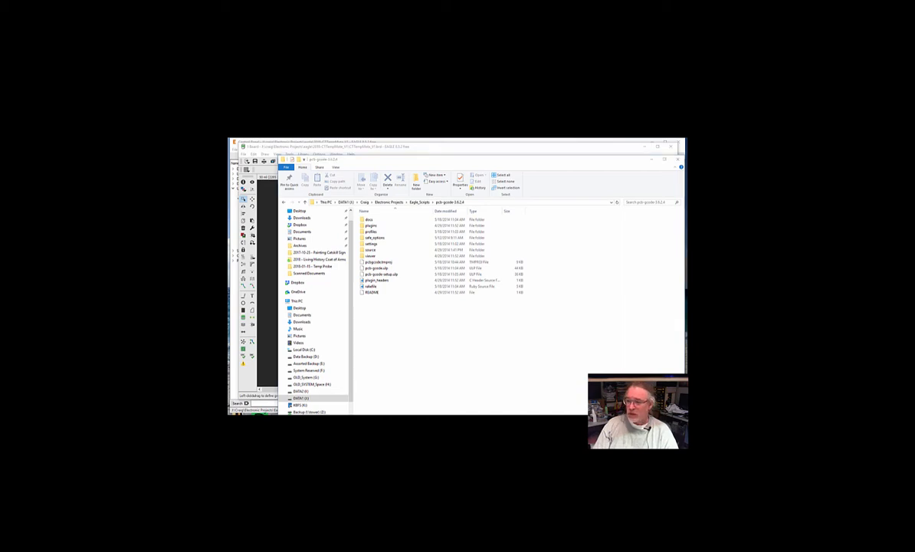
{"action": "key", "text": "alt+Tab"}
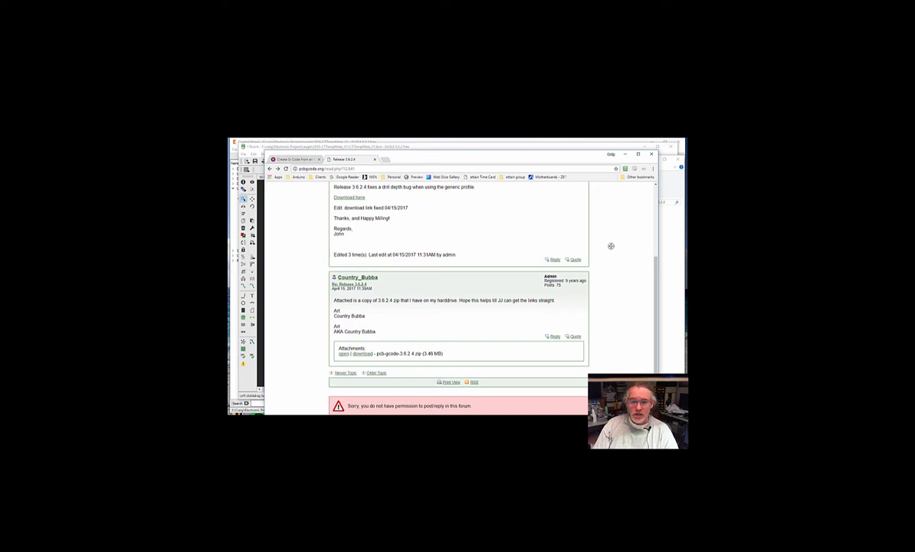
{"action": "scroll", "coordinate": [608, 249], "scroll_direction": "up", "scroll_amount": 4}
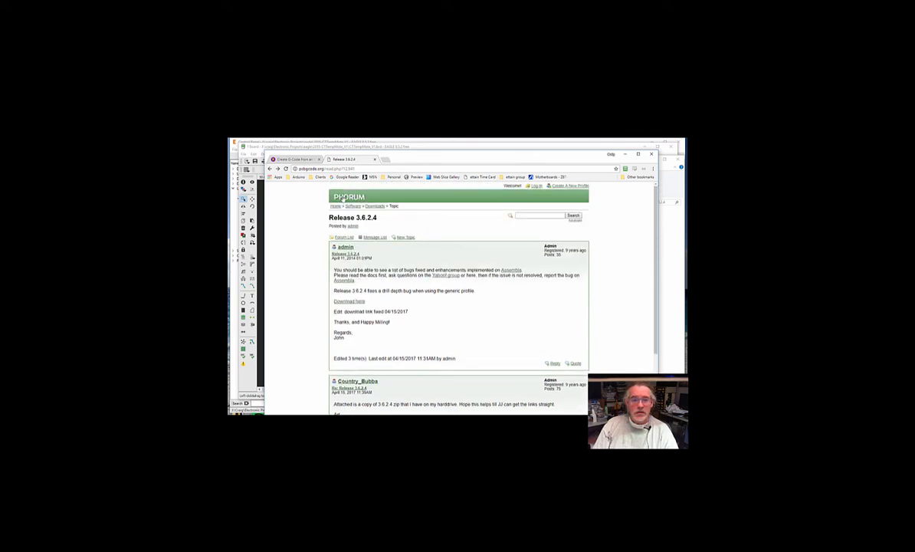
{"action": "left_click", "coordinate": [358, 170]}
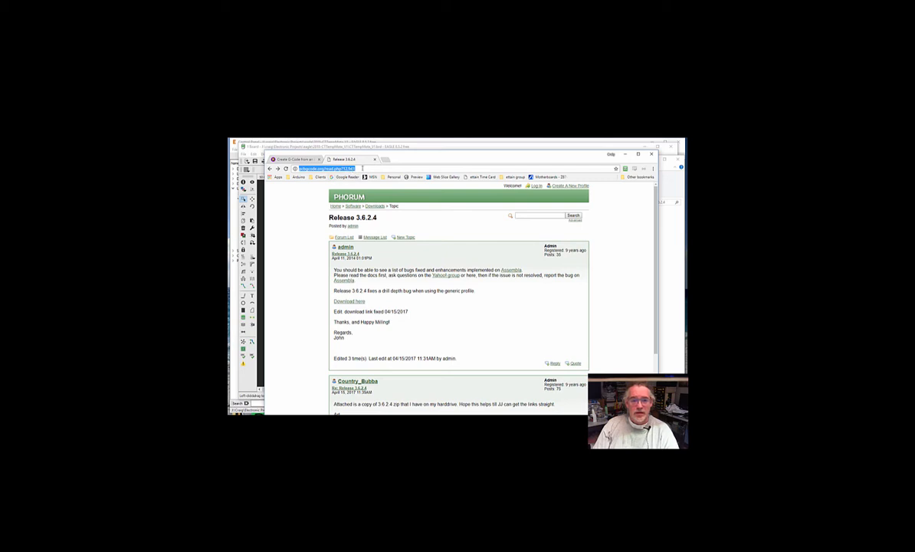
{"action": "scroll", "coordinate": [336, 281], "scroll_direction": "down", "scroll_amount": 3}
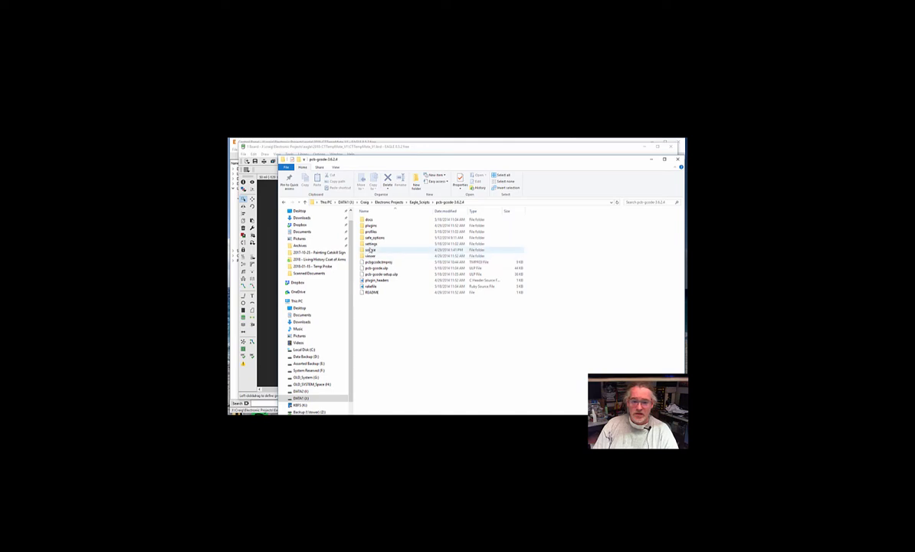
Step: Examine the docs folder inside pcb-gcode-3.6.2.4, go back to its parent folder, and return to the EAGLE board
{"action": "double_click", "coordinate": [370, 220]}
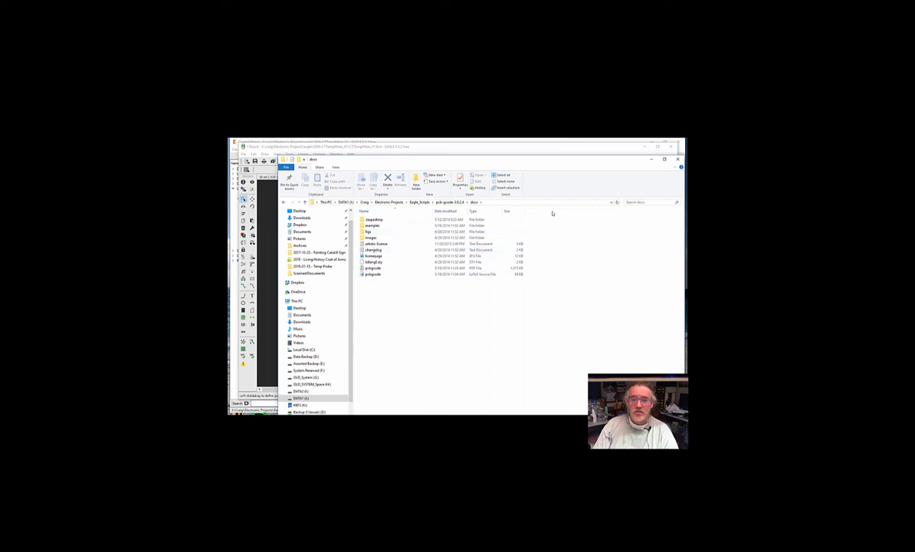
{"action": "left_click", "coordinate": [449, 203]}
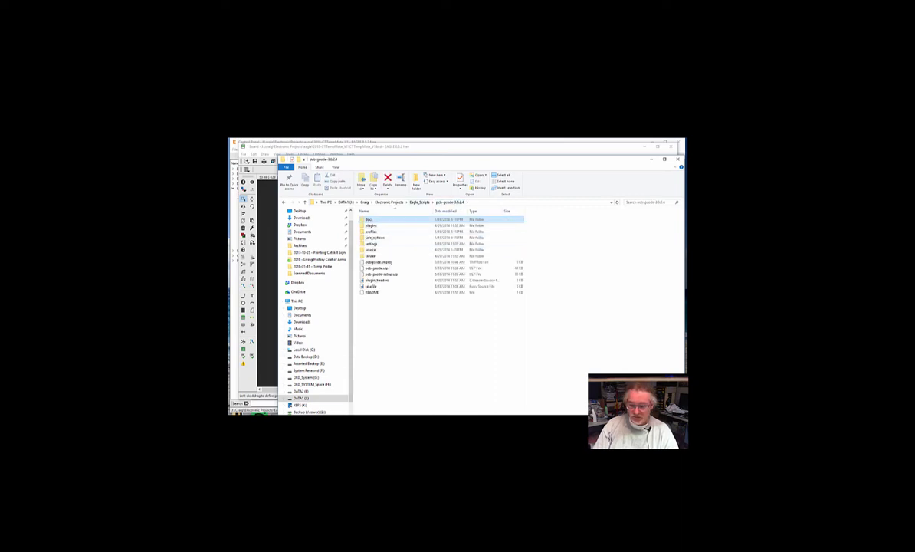
{"action": "left_click", "coordinate": [537, 314]}
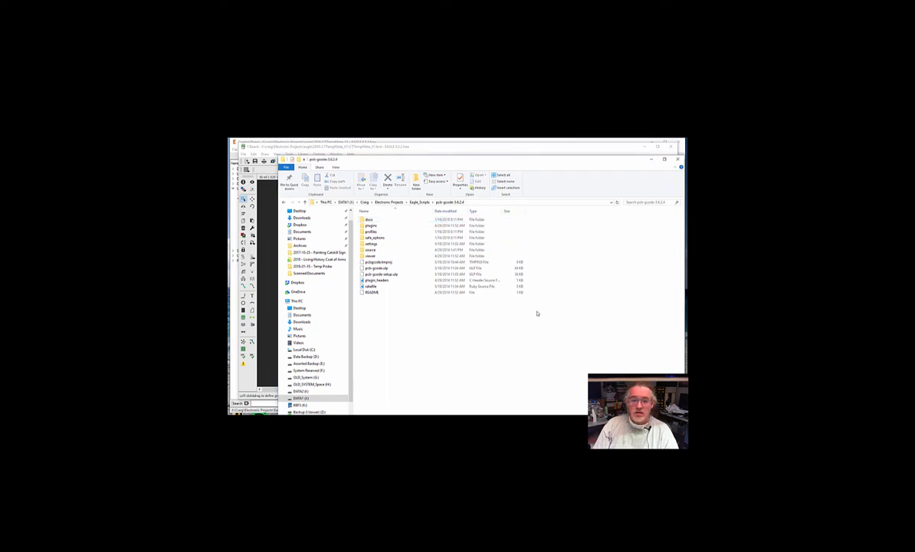
{"action": "left_click", "coordinate": [652, 160]}
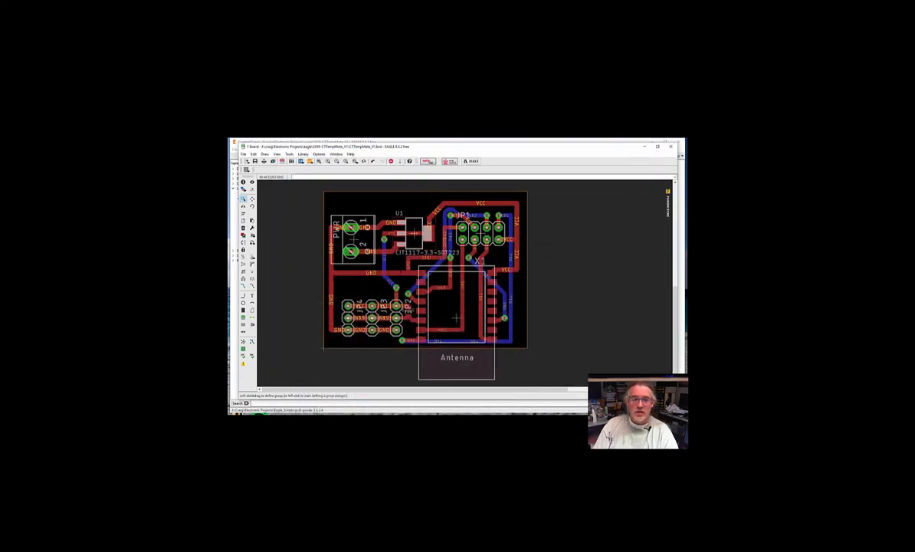
Step: Run the pcb-gcode-setup ULP from the pcb-gcode-3.6.2.4 directory and accept the Mach3 - EMC for Windows profile
{"action": "left_click", "coordinate": [243, 154]}
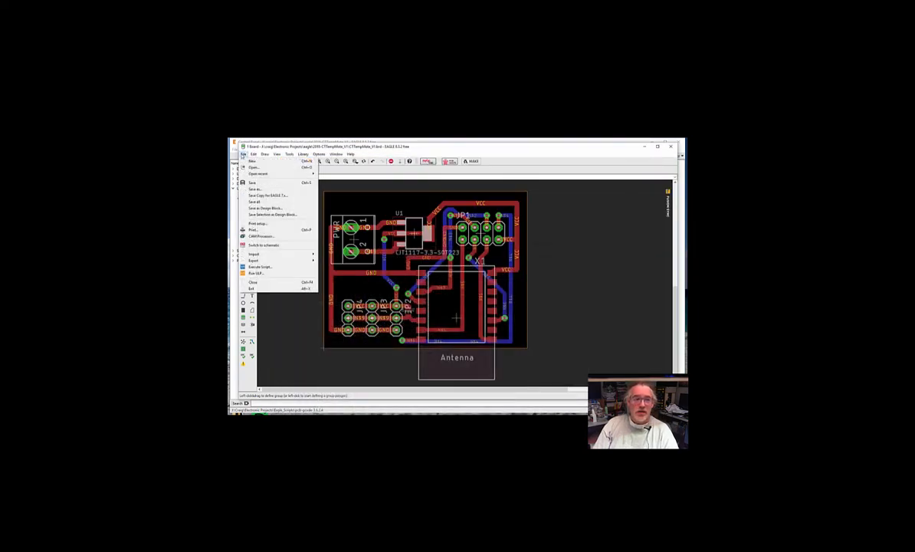
{"action": "left_click", "coordinate": [265, 273]}
{"action": "left_click", "coordinate": [371, 151]}
{"action": "left_click", "coordinate": [346, 155]}
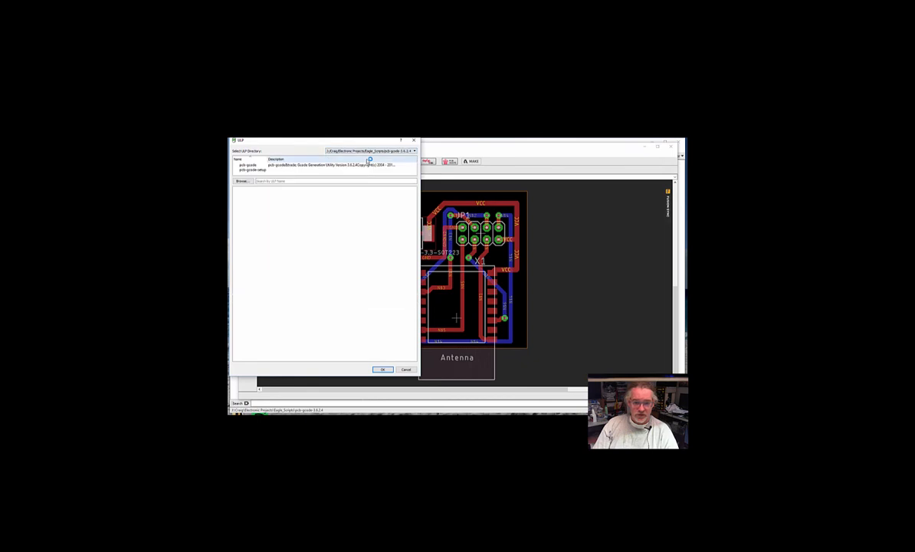
{"action": "left_click", "coordinate": [248, 165]}
{"action": "left_click", "coordinate": [248, 170]}
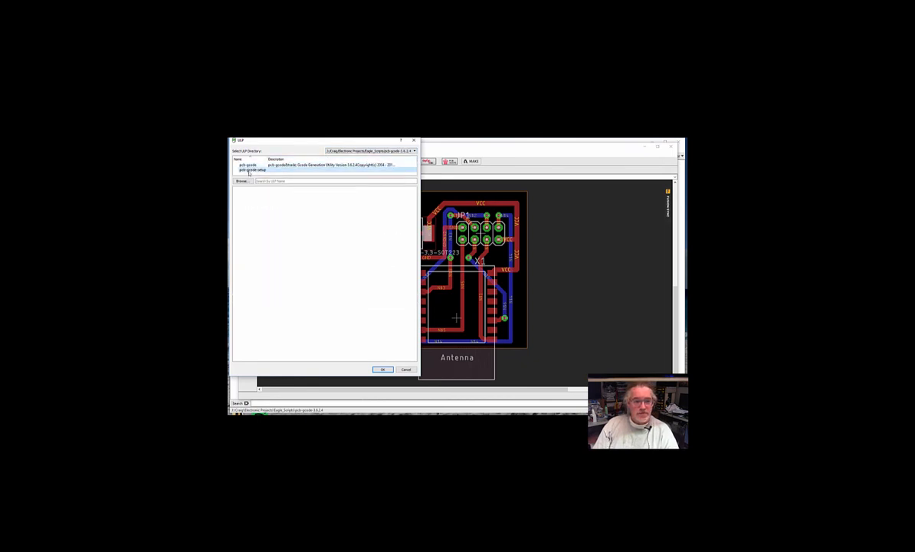
{"action": "double_click", "coordinate": [248, 170]}
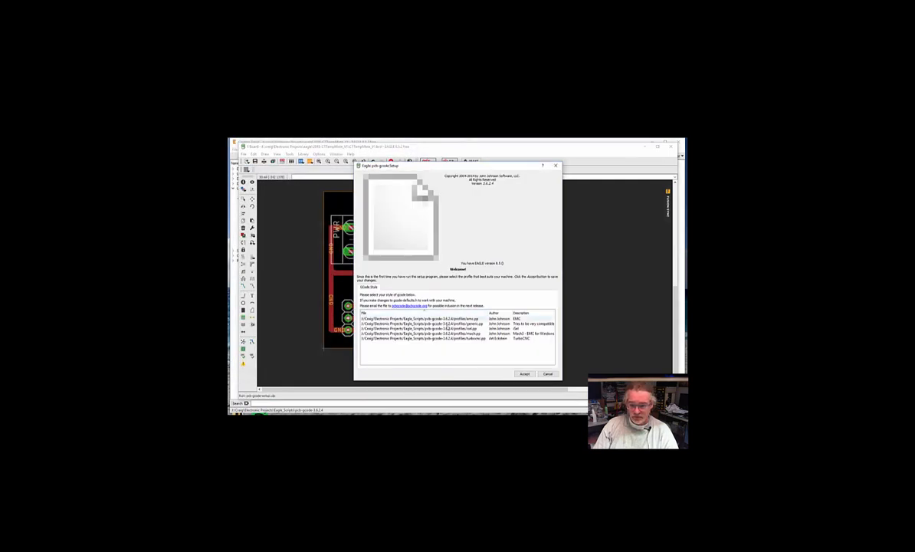
{"action": "left_click", "coordinate": [526, 334]}
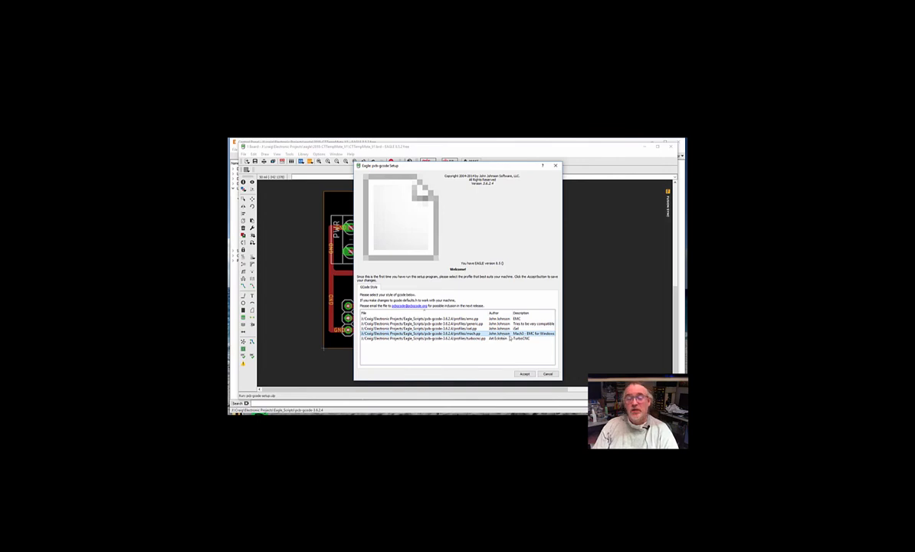
{"action": "left_click", "coordinate": [524, 374]}
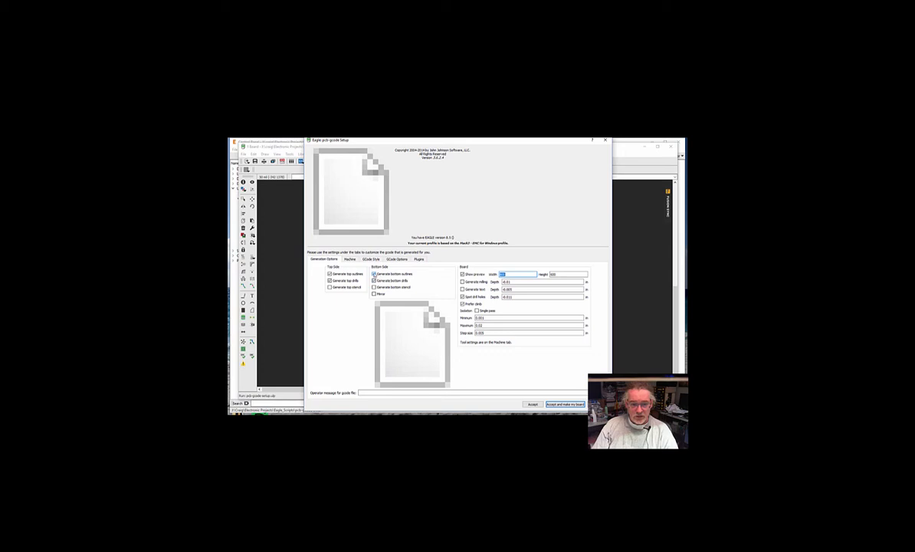
Step: Turn off generation of bottom outlines and bottom drills, review the machine and G-code settings, and accept the setup to make the board
{"action": "left_click", "coordinate": [374, 273]}
{"action": "left_click", "coordinate": [375, 281]}
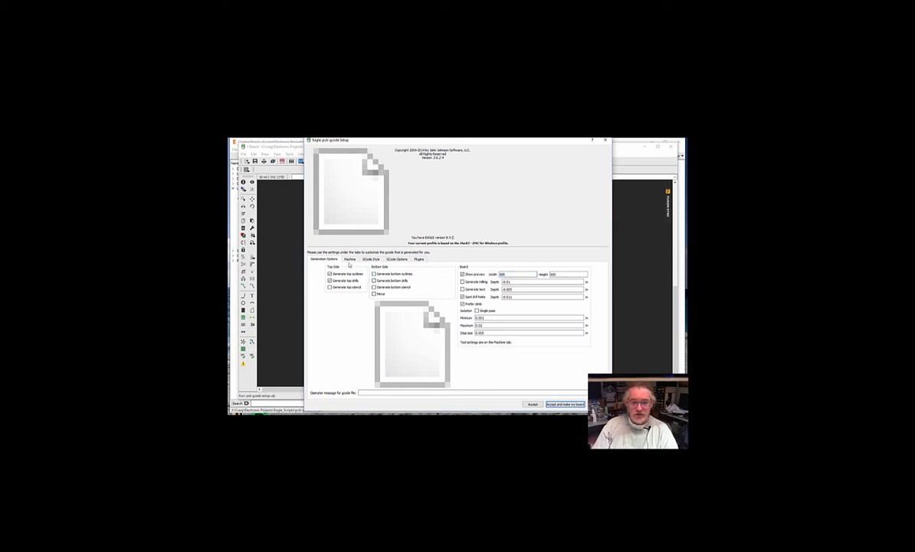
{"action": "left_click", "coordinate": [349, 259]}
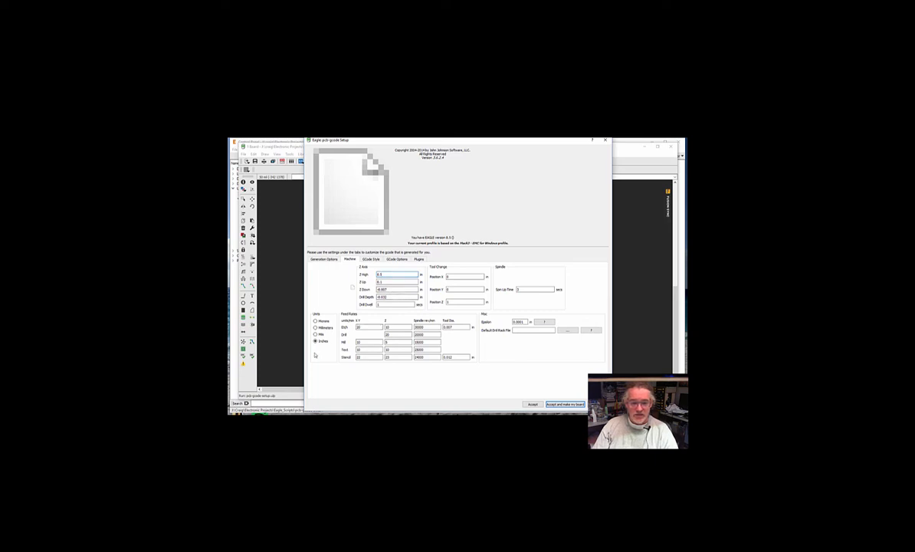
{"action": "left_click", "coordinate": [370, 259]}
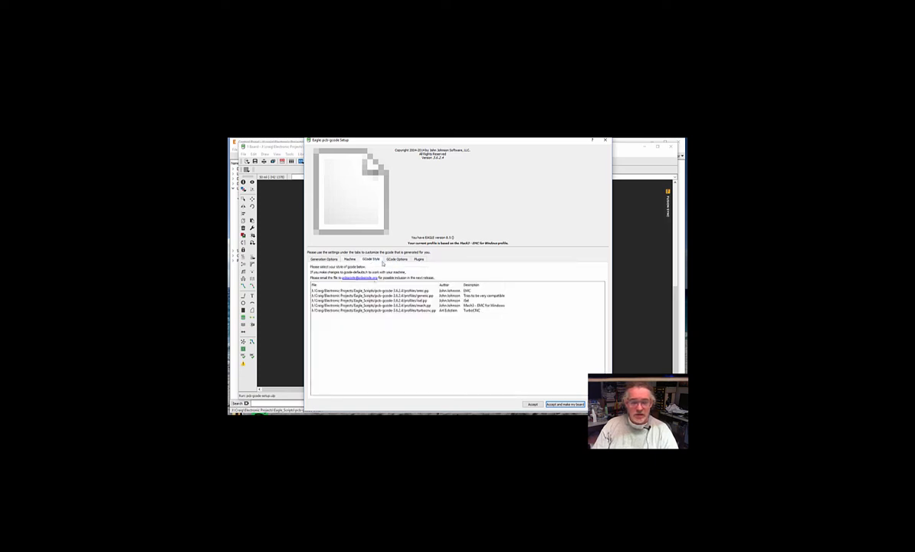
{"action": "left_click", "coordinate": [418, 259]}
{"action": "left_click", "coordinate": [397, 260]}
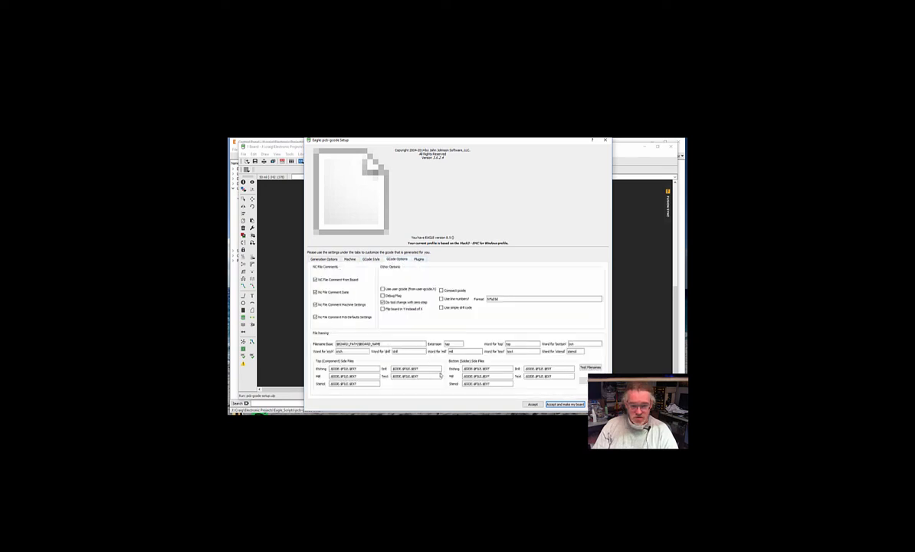
{"action": "left_click", "coordinate": [319, 260]}
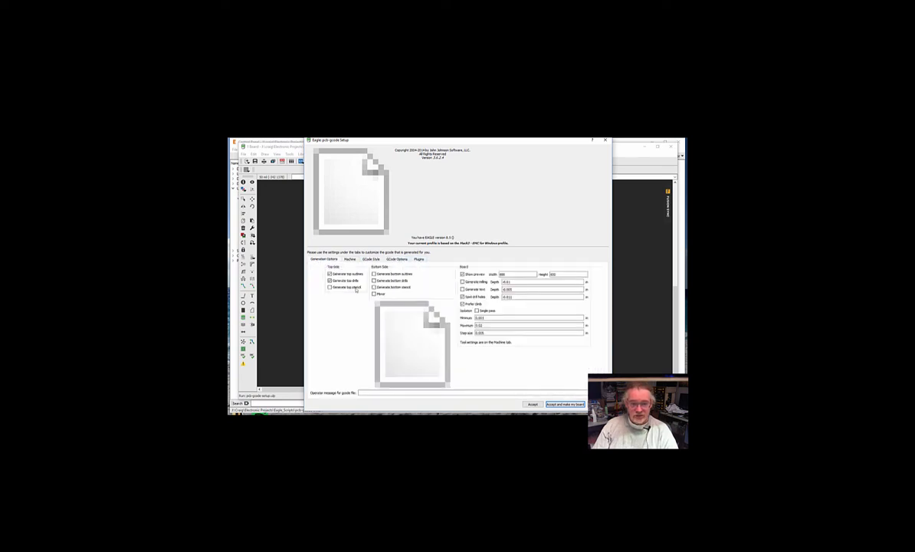
{"action": "left_click", "coordinate": [565, 404]}
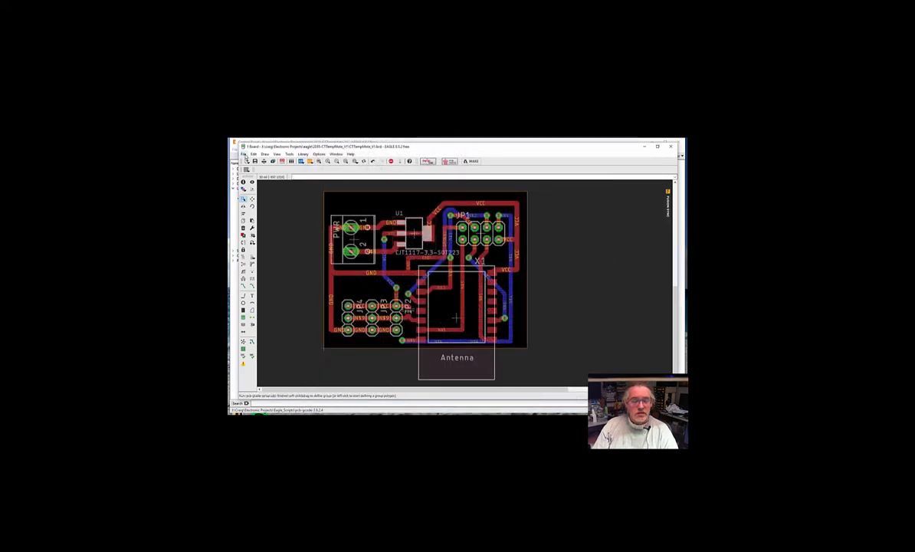
Step: Run the pcb-gcode ULP from the pcb-gcode-3.6.2.4 directory to generate the board's G-code
{"action": "left_click", "coordinate": [243, 154]}
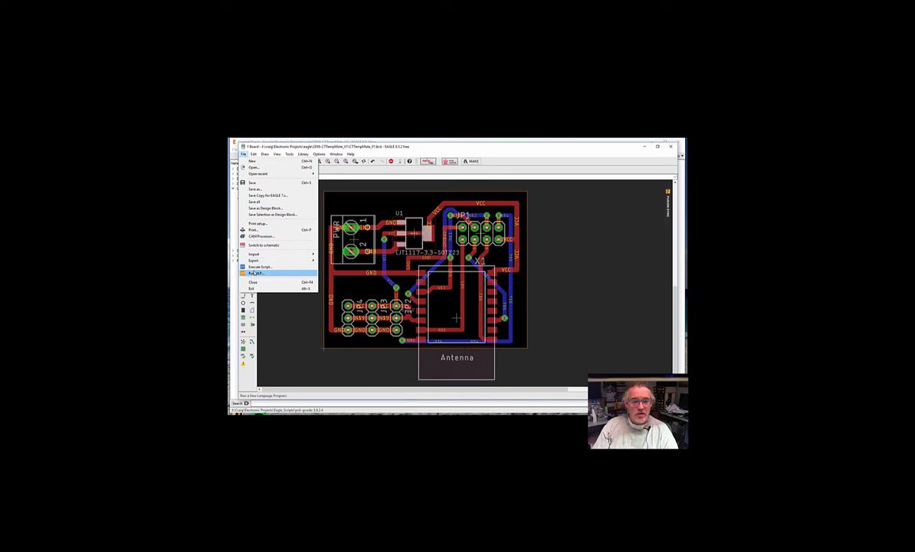
{"action": "left_click", "coordinate": [255, 273]}
{"action": "left_click", "coordinate": [371, 151]}
{"action": "left_click", "coordinate": [322, 157]}
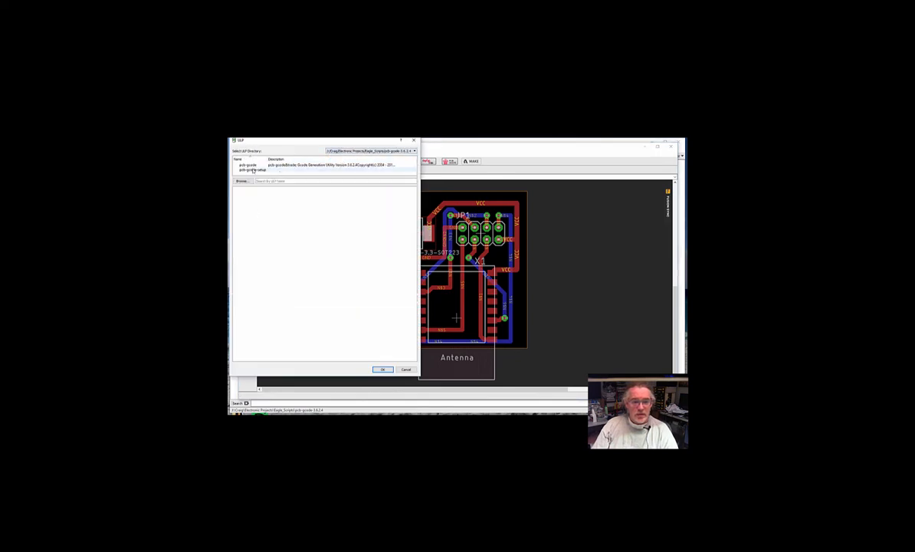
{"action": "double_click", "coordinate": [249, 158]}
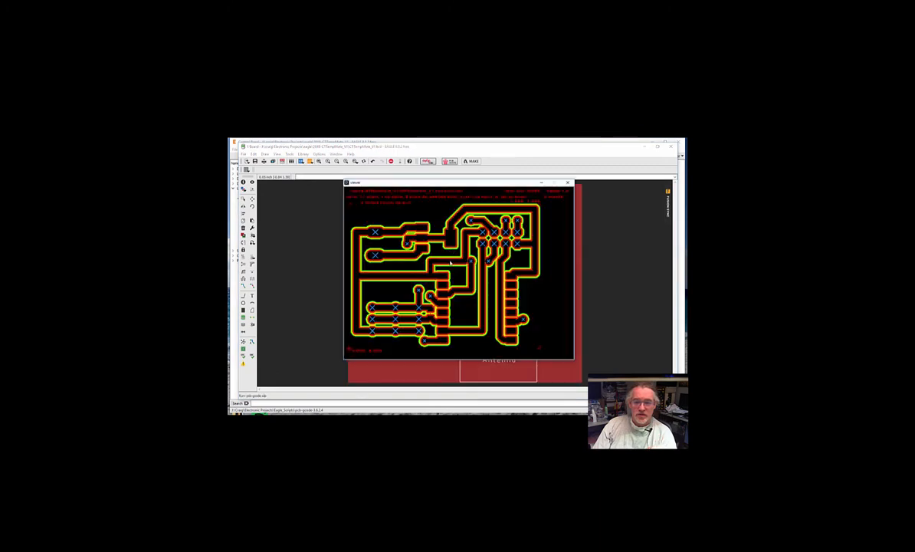
Step: Inspect the isolation toolpaths and drill points in the preview viewer, and close the viewer and its message
{"action": "left_click_drag", "start_coordinate": [425, 184], "coordinate": [774, 188]}
{"action": "left_click_drag", "start_coordinate": [438, 285], "coordinate": [282, 195]}
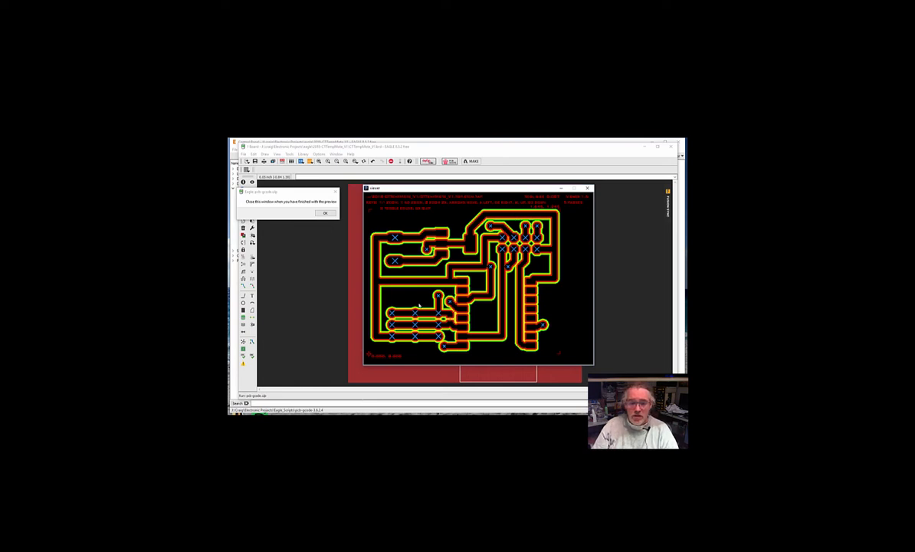
{"action": "left_click", "coordinate": [589, 189]}
{"action": "left_click", "coordinate": [326, 213]}
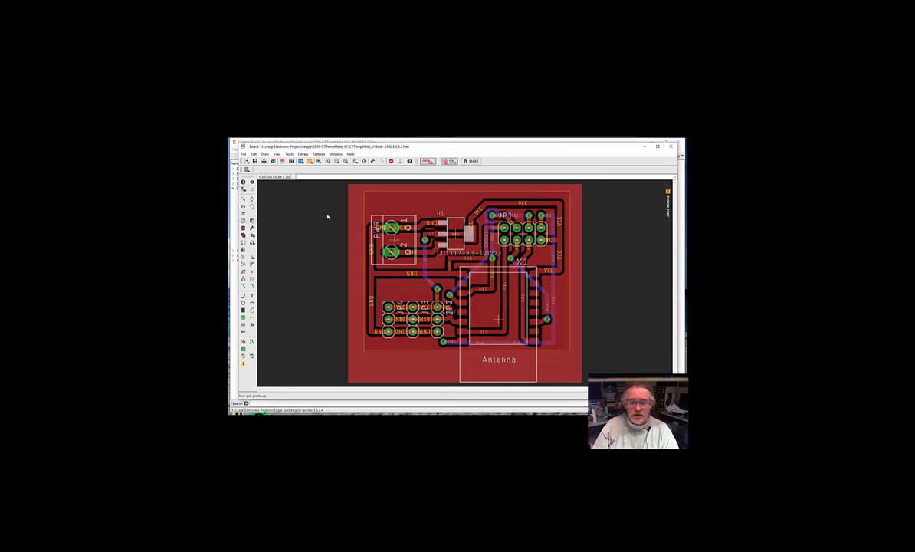
Step: Switch to the Control Panel and close the 2018-CTTempMote_V1 project, saving the board
{"action": "left_click", "coordinate": [322, 410]}
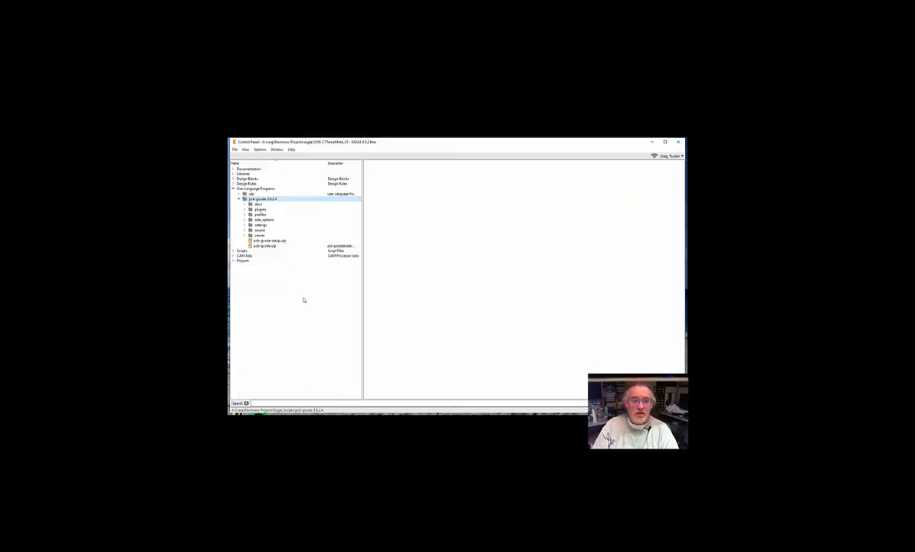
{"action": "left_click", "coordinate": [239, 199]}
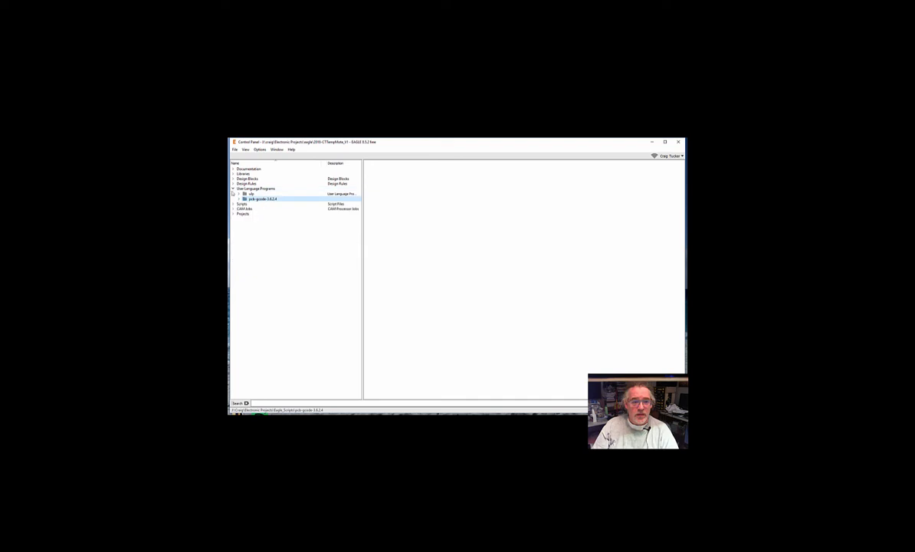
{"action": "left_click", "coordinate": [235, 189]}
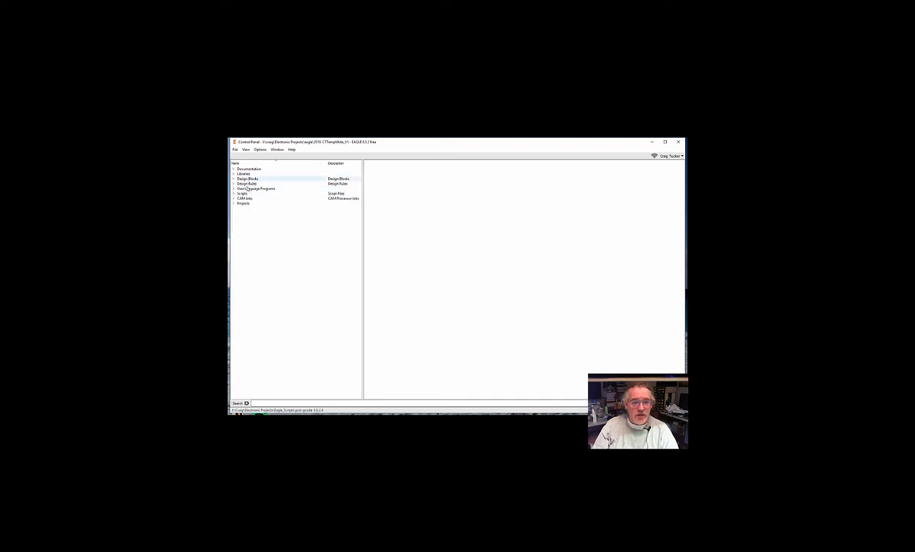
{"action": "left_click", "coordinate": [238, 203]}
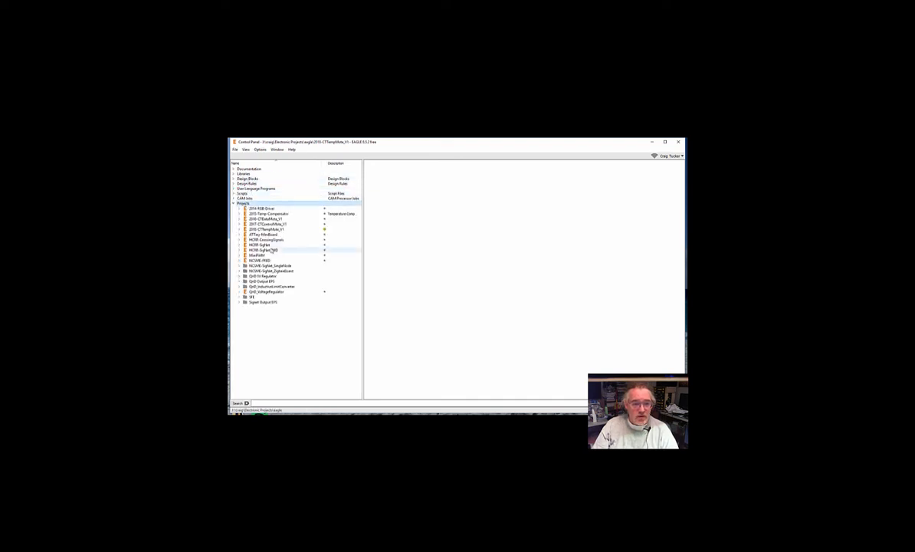
{"action": "left_click", "coordinate": [268, 229]}
{"action": "double_click", "coordinate": [270, 233]}
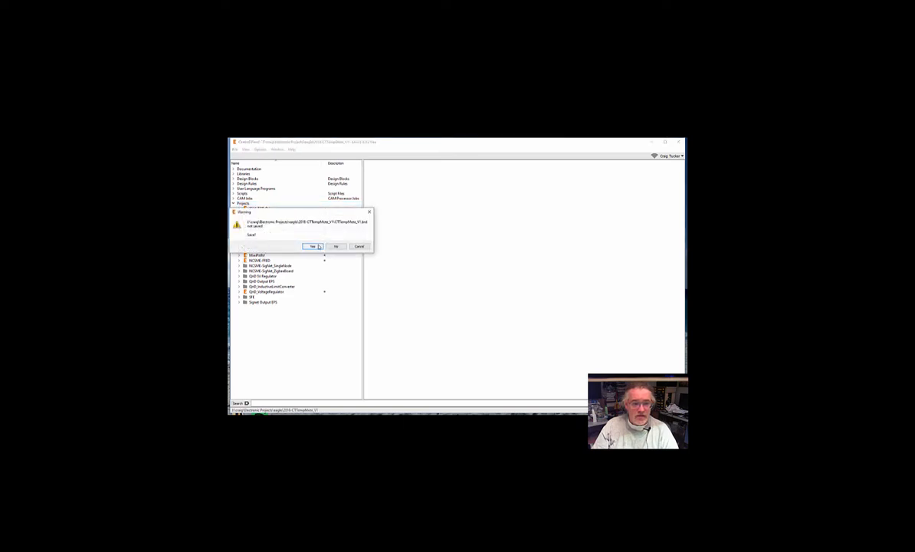
{"action": "left_click", "coordinate": [313, 246]}
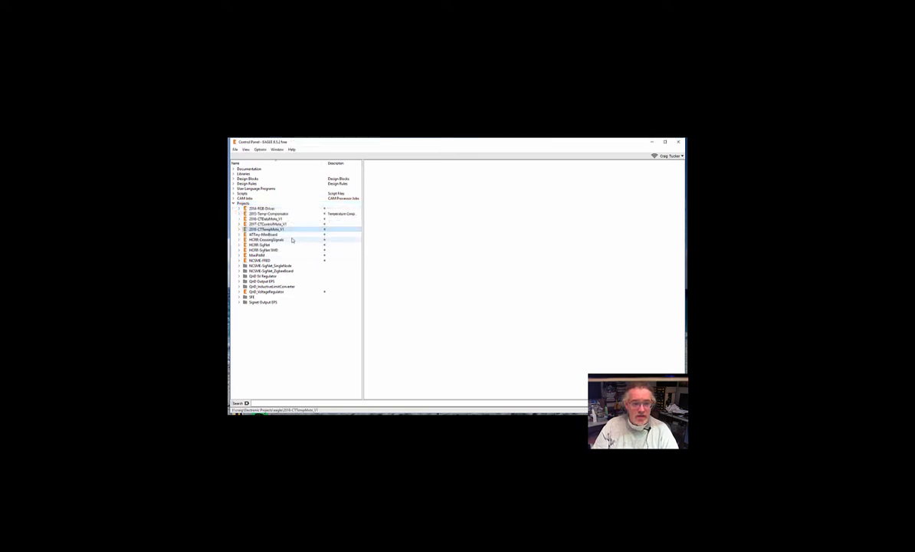
Step: Expand the 2018-CTTempMote_V1 project and locate its generated top drill and top etch .tap files
{"action": "left_click", "coordinate": [239, 230]}
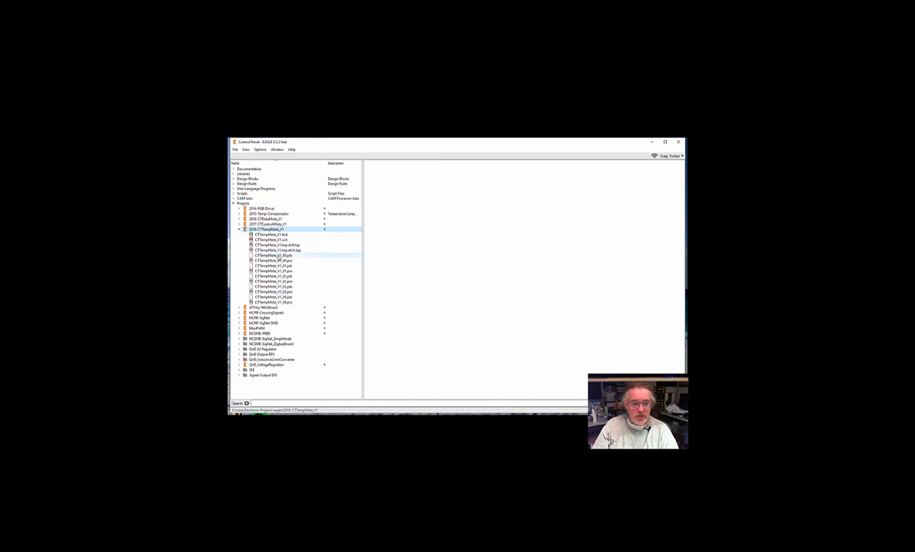
{"action": "left_click", "coordinate": [276, 250]}
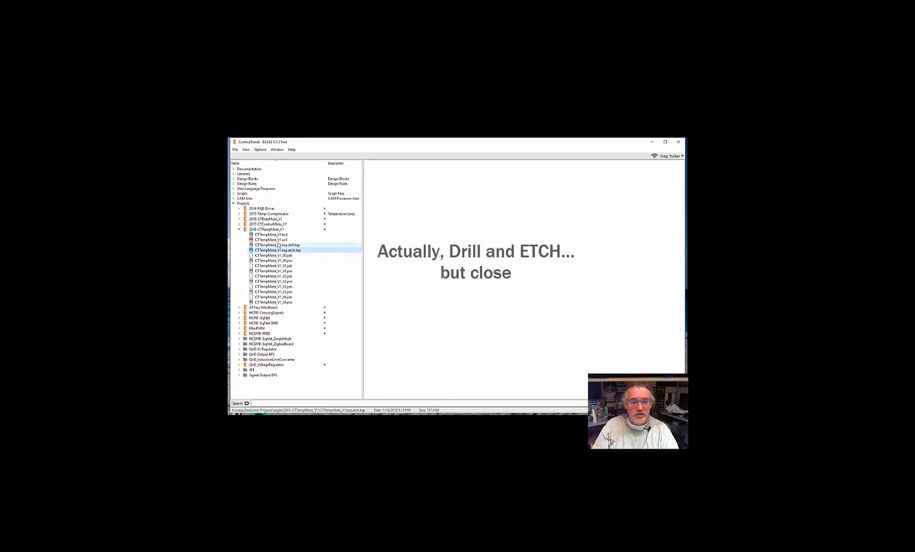
{"action": "left_click", "coordinate": [280, 244]}
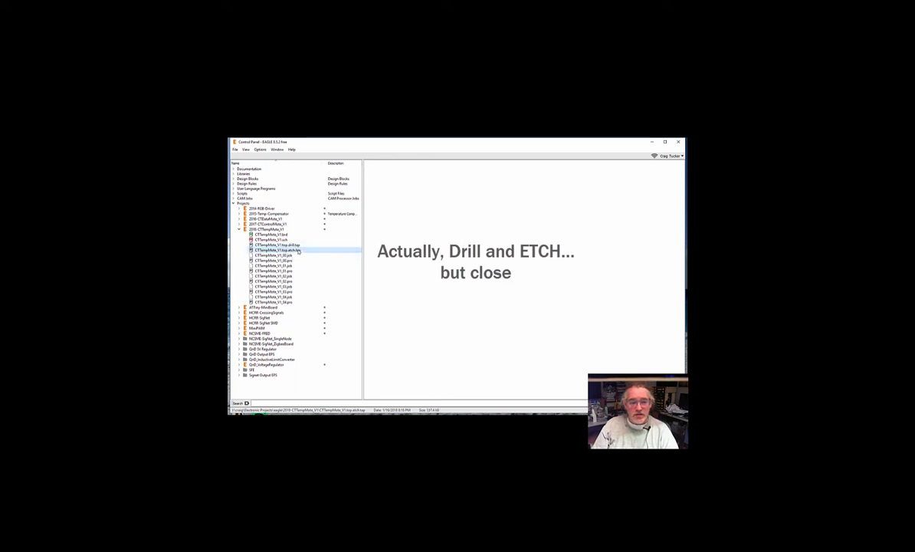
{"action": "left_click", "coordinate": [298, 250]}
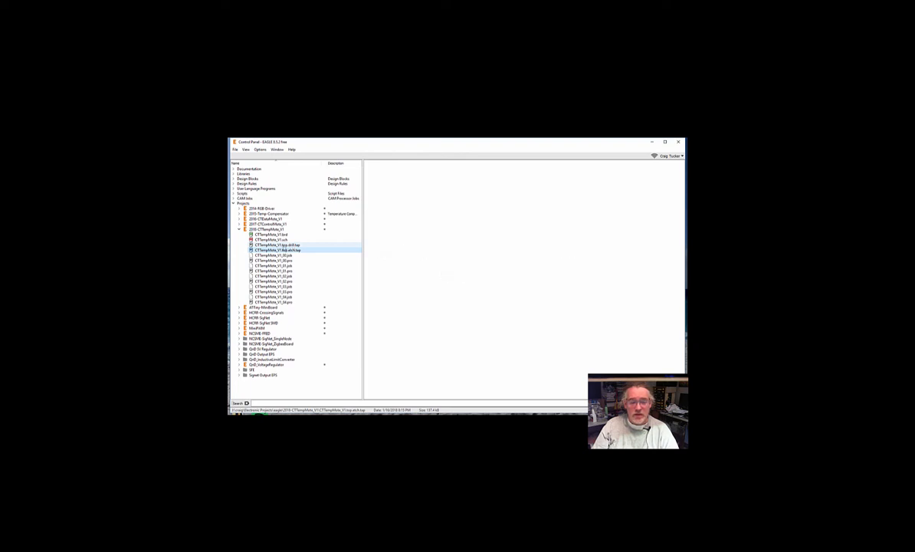
{"action": "key", "text": "Up"}
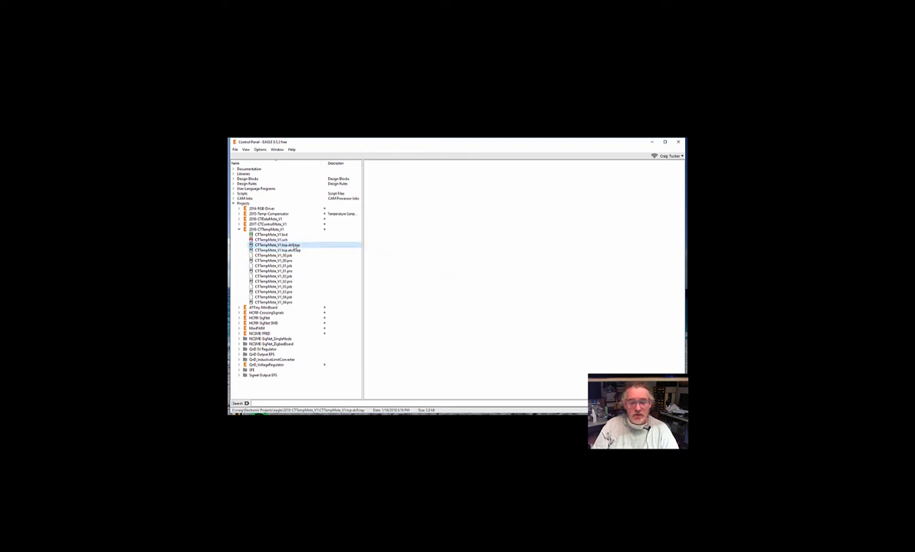
Step: Open CTTempMote_V1.top.drill.tap in an enlarged text editor and examine its header, drill commands and tool size table
{"action": "right_click", "coordinate": [292, 244]}
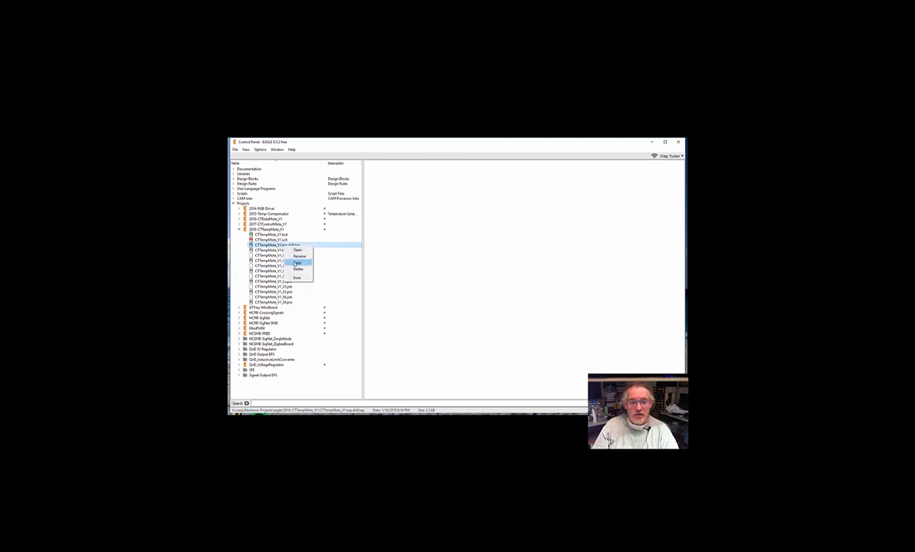
{"action": "left_click", "coordinate": [297, 250]}
{"action": "left_click_drag", "start_coordinate": [427, 232], "coordinate": [415, 176]}
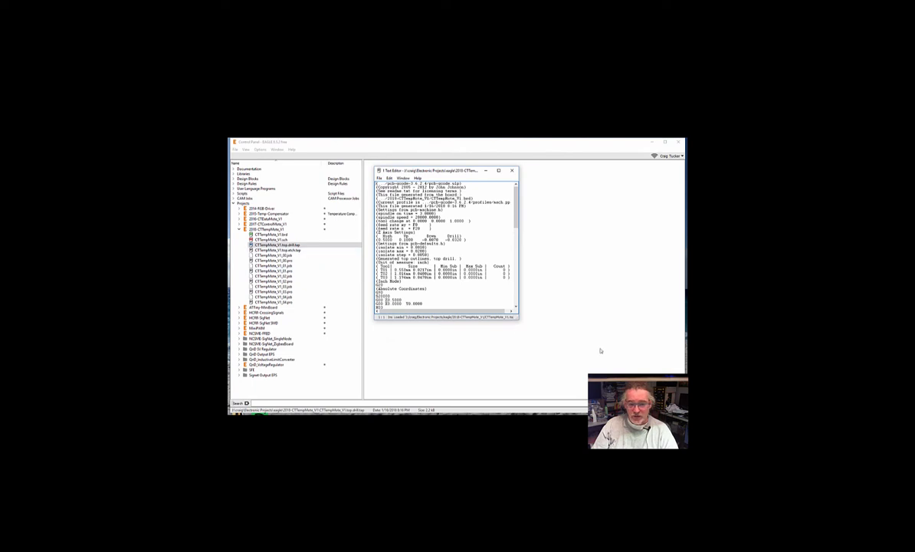
{"action": "left_click_drag", "start_coordinate": [519, 317], "coordinate": [664, 390]}
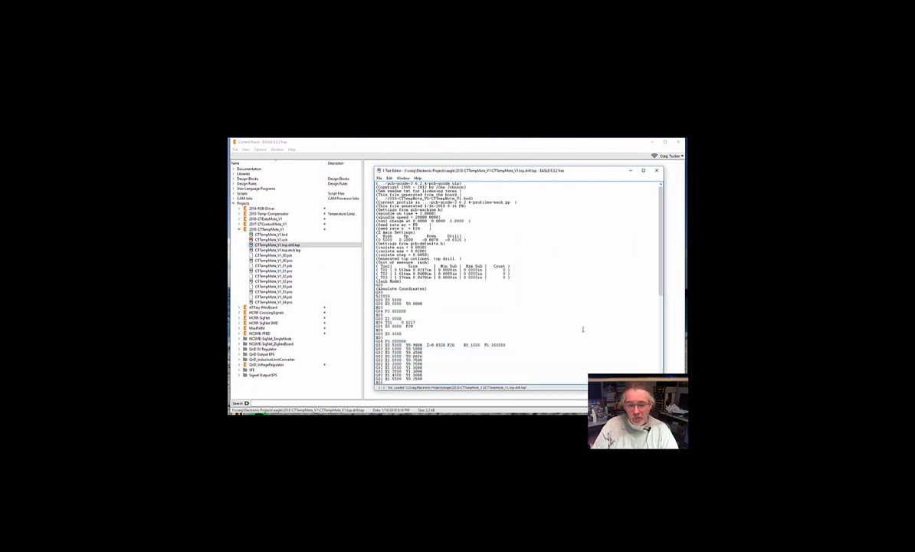
{"action": "scroll", "coordinate": [584, 329], "scroll_direction": "down", "scroll_amount": 5}
{"action": "scroll", "coordinate": [492, 279], "scroll_direction": "up", "scroll_amount": 3}
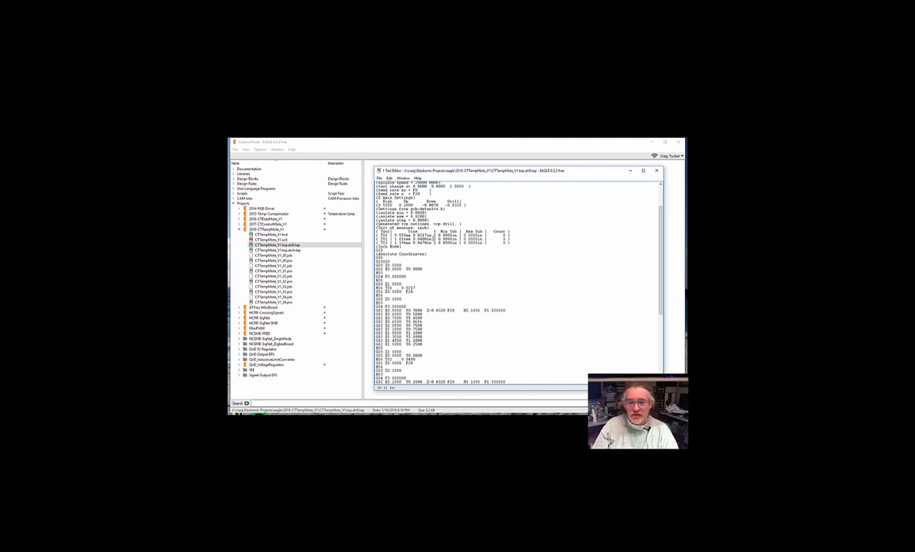
{"action": "scroll", "coordinate": [414, 238], "scroll_direction": "up", "scroll_amount": 3}
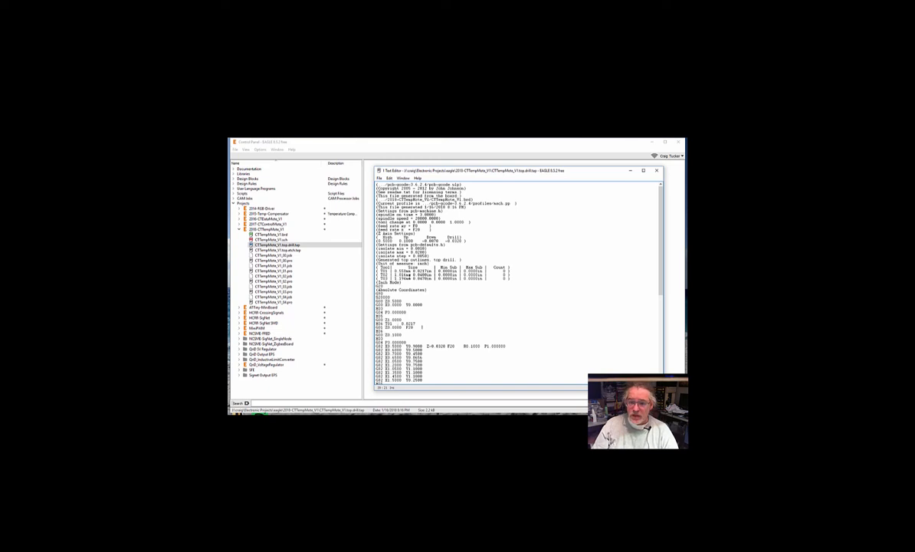
{"action": "left_click_drag", "start_coordinate": [387, 275], "coordinate": [439, 275]}
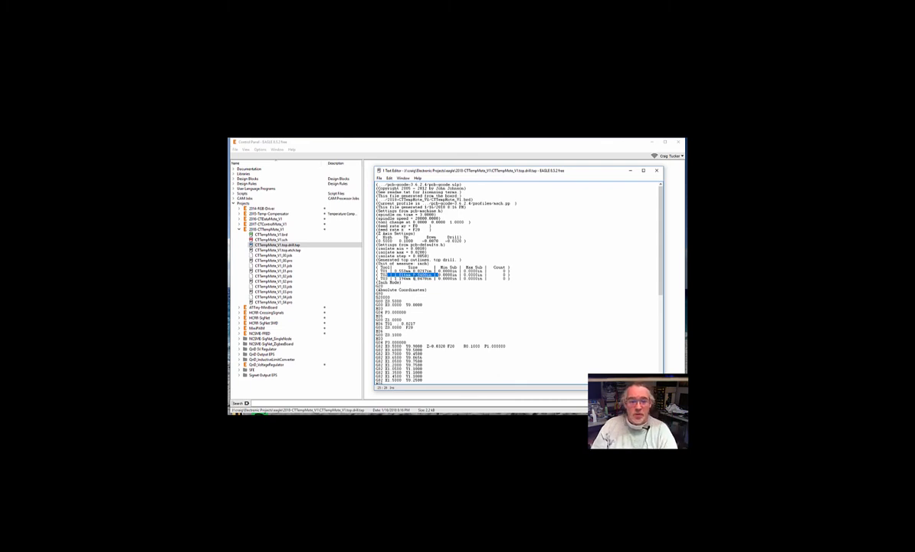
Step: Open CTTempMote_V1.top.etch.tap in an enlarged text editor and examine its tool change position, machine settings and cutting moves
{"action": "left_click", "coordinate": [283, 250]}
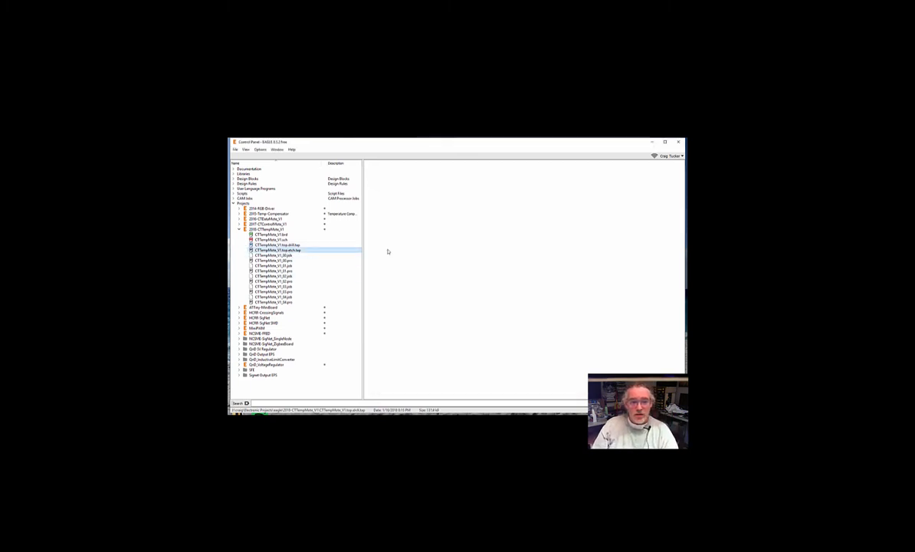
{"action": "double_click", "coordinate": [266, 250]}
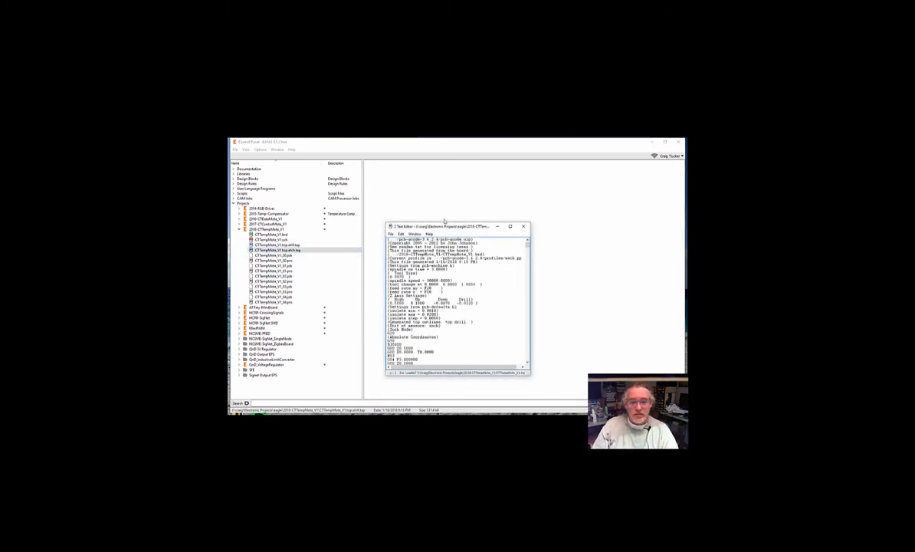
{"action": "left_click_drag", "start_coordinate": [435, 226], "coordinate": [412, 188]}
{"action": "left_click_drag", "start_coordinate": [507, 336], "coordinate": [651, 388]}
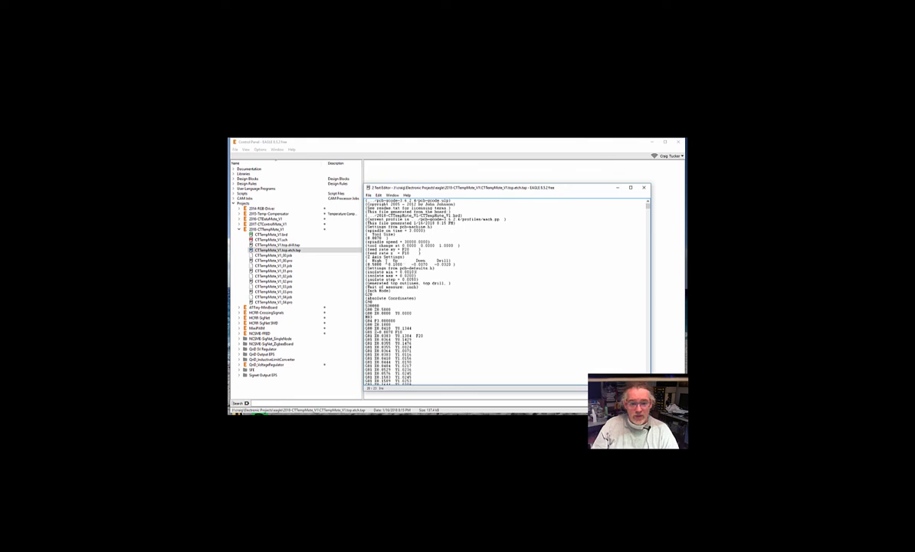
{"action": "scroll", "coordinate": [406, 279], "scroll_direction": "up", "scroll_amount": 1}
{"action": "left_click_drag", "start_coordinate": [367, 247], "coordinate": [461, 247]}
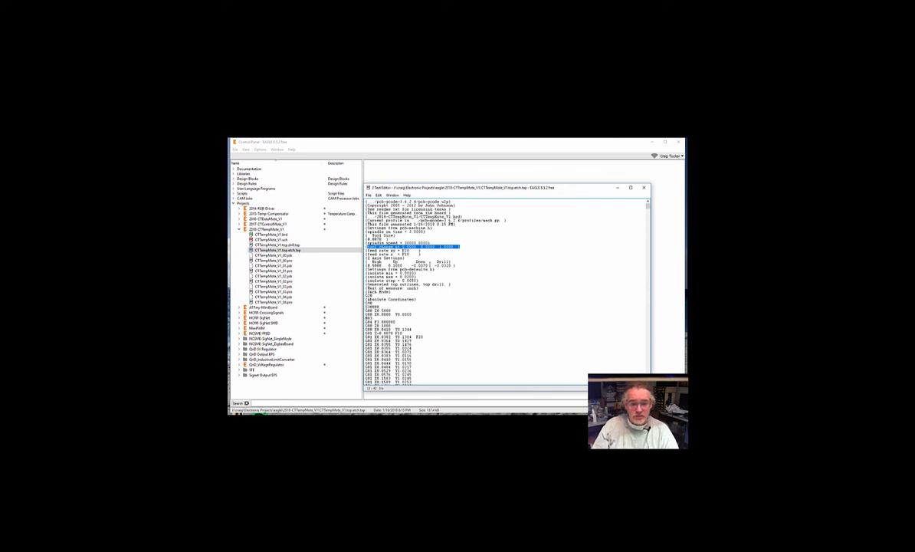
{"action": "scroll", "coordinate": [418, 284], "scroll_direction": "down", "scroll_amount": 2}
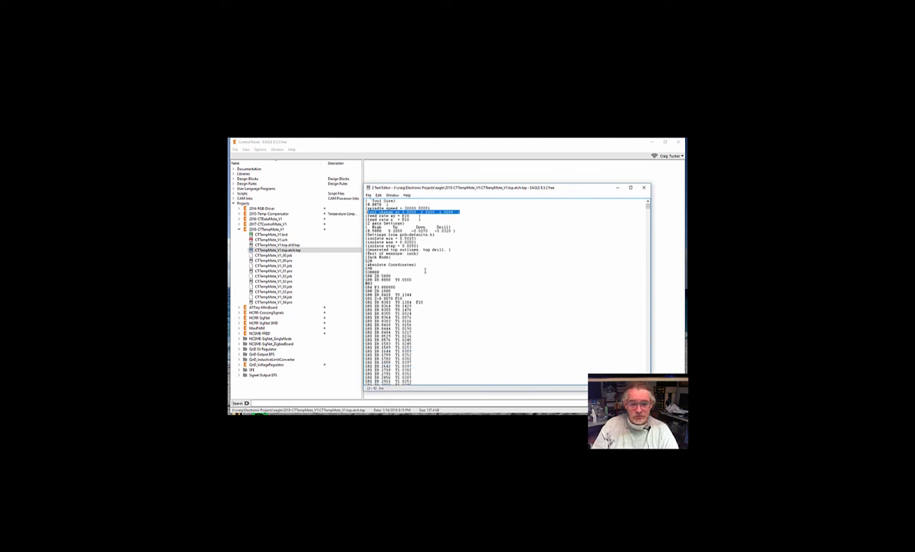
{"action": "scroll", "coordinate": [426, 271], "scroll_direction": "up", "scroll_amount": 2}
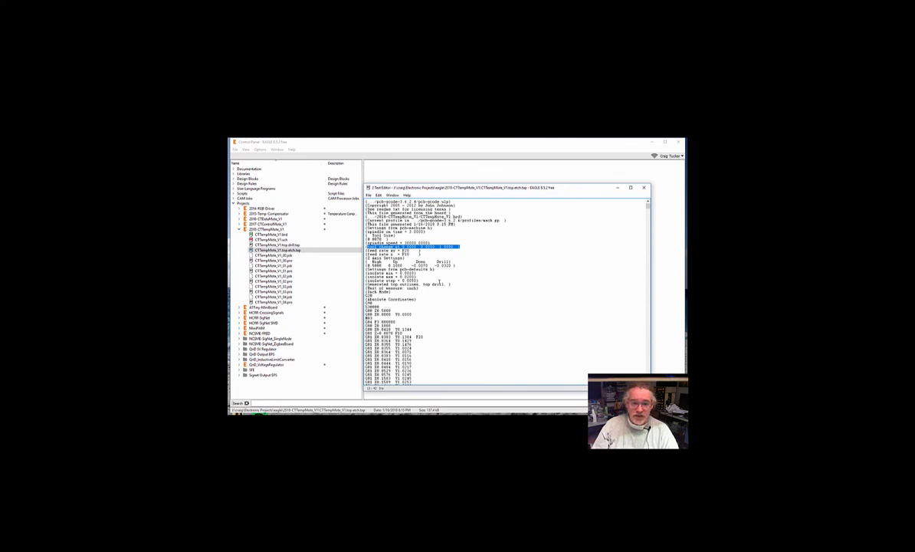